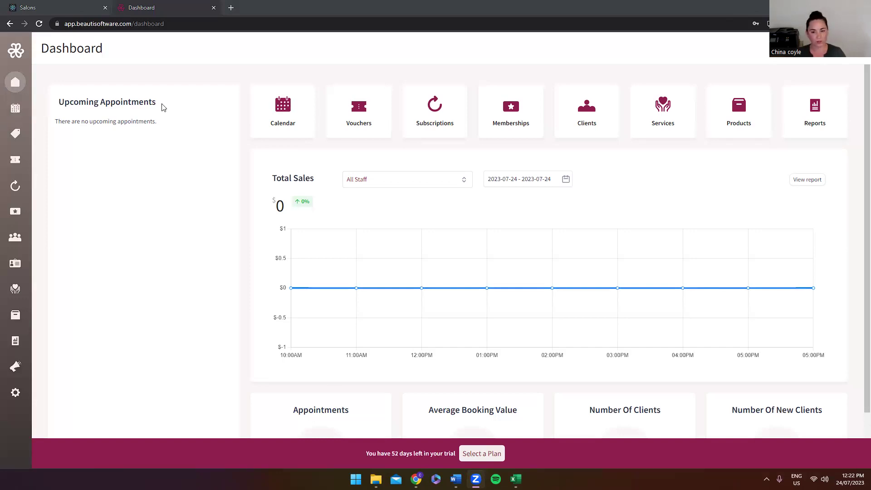
pyautogui.scroll(-1, 177, 200)
pyautogui.scroll(1, 177, 200)
pyautogui.scroll(-1, 177, 200)
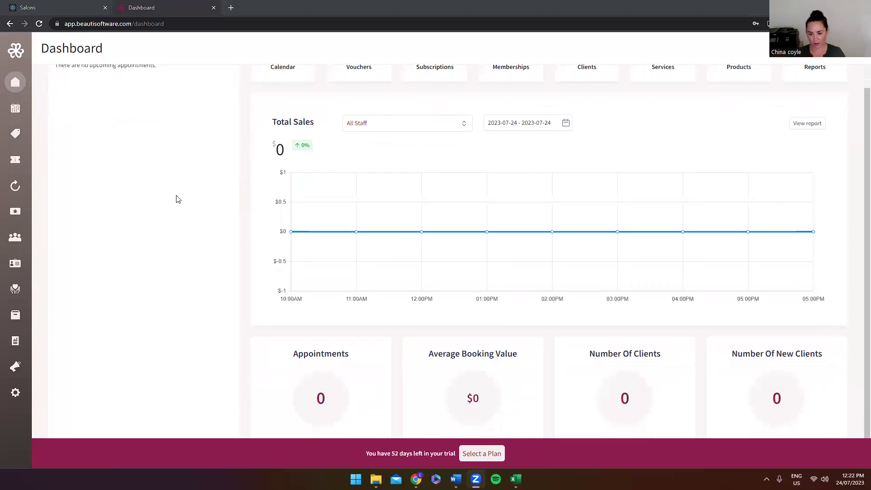
pyautogui.scroll(1, 282, 212)
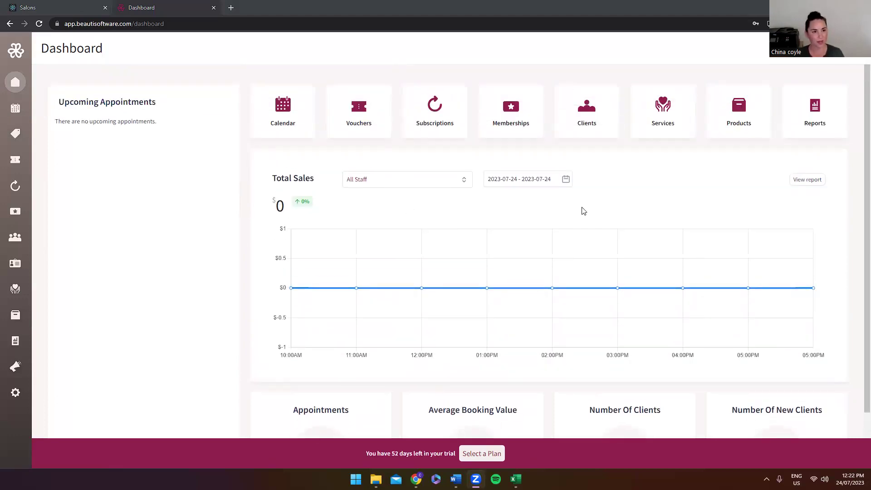
# Open the calendar, bring up the options for Monday's 10:00 AM slot, and start a new appointment.
pyautogui.click(16, 109)
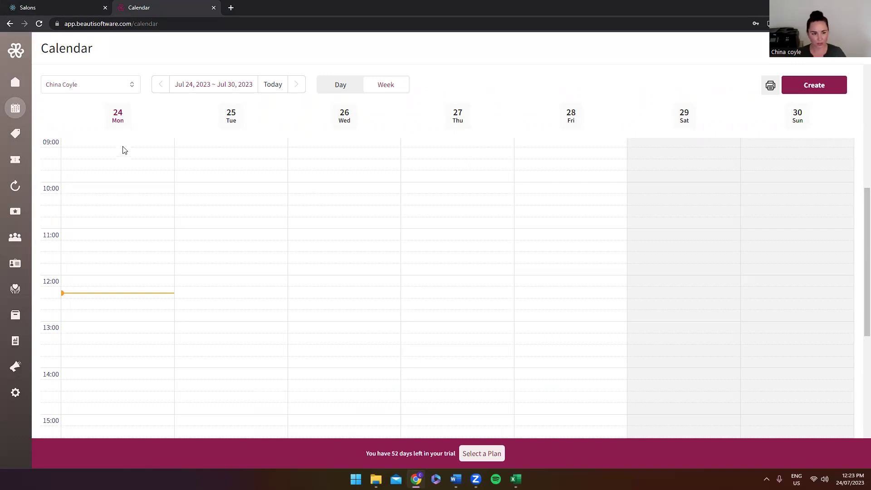
pyautogui.click(121, 192)
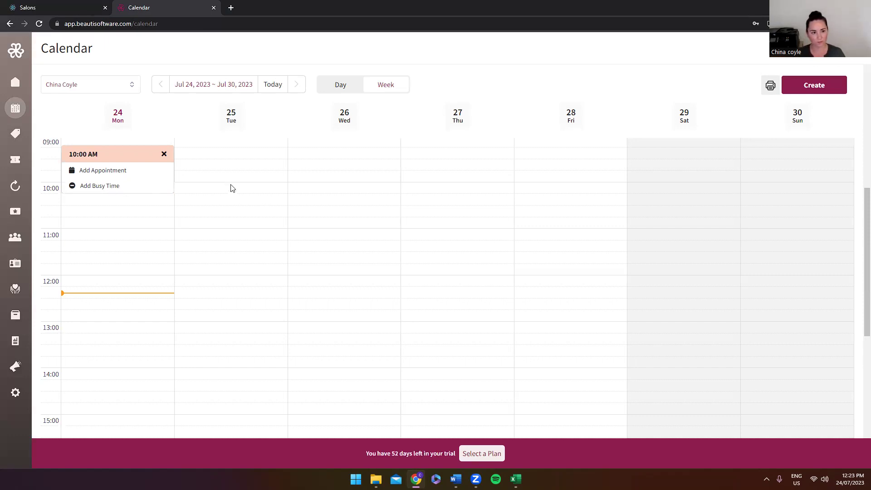
pyautogui.scroll(2, 231, 191)
pyautogui.click(812, 86)
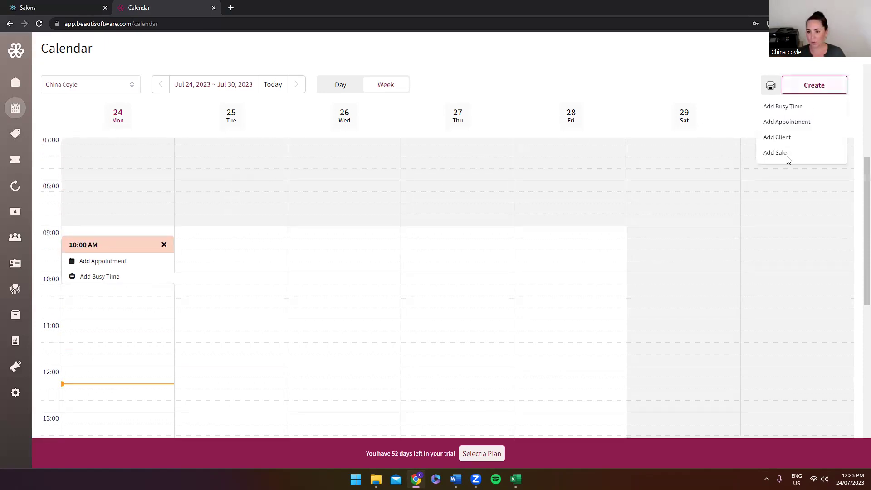
pyautogui.click(787, 123)
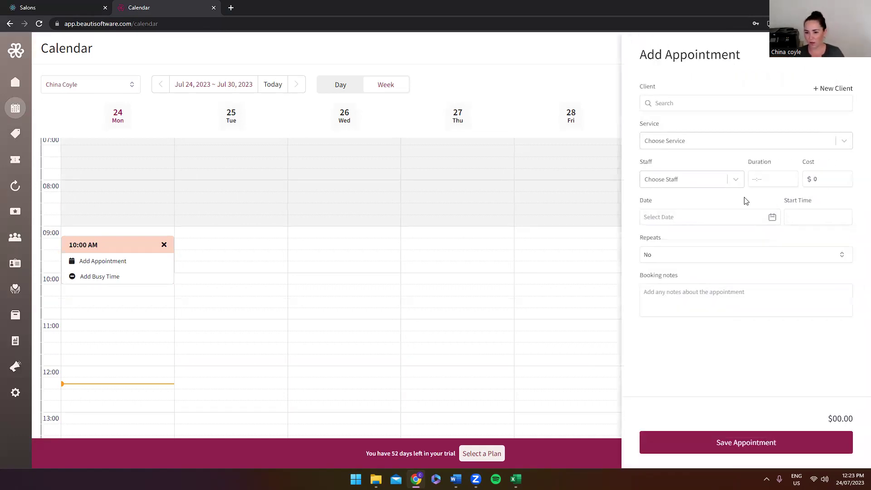
pyautogui.click(676, 104)
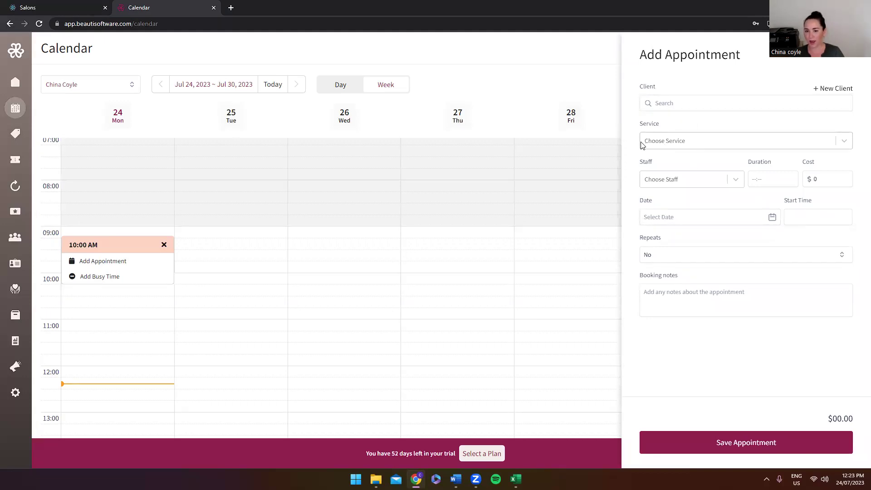
# Choose Full Body Massage as the appointment's service and assign a staff member.
pyautogui.click(667, 143)
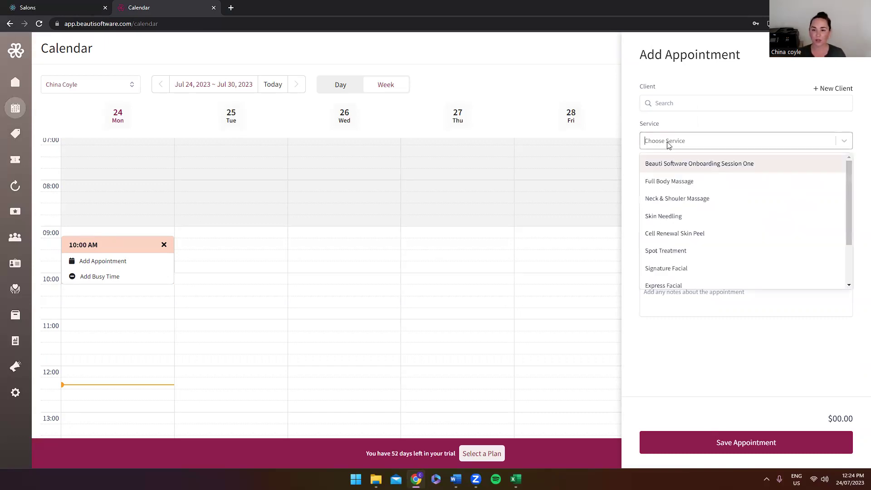
pyautogui.click(661, 181)
pyautogui.click(686, 180)
pyautogui.click(688, 204)
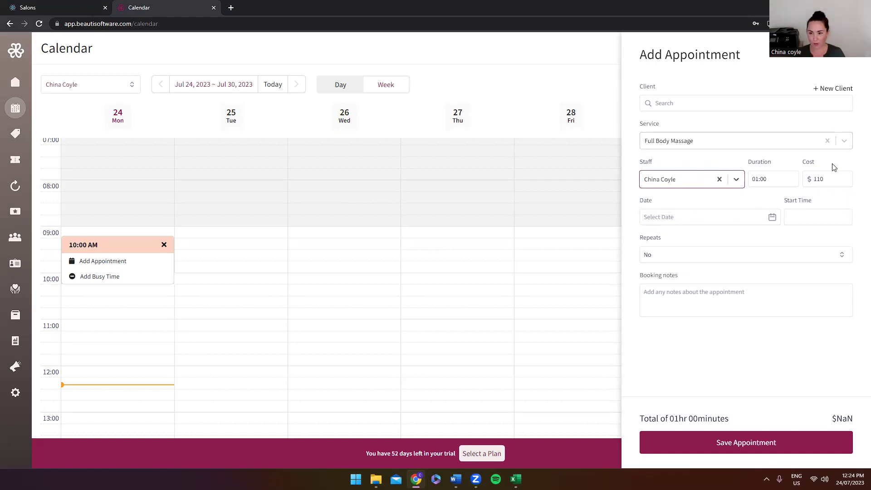
# Try Skin Needling and Neck & Shouler Massage as the appointment's service, then return it to Full Body Massage.
pyautogui.click(667, 143)
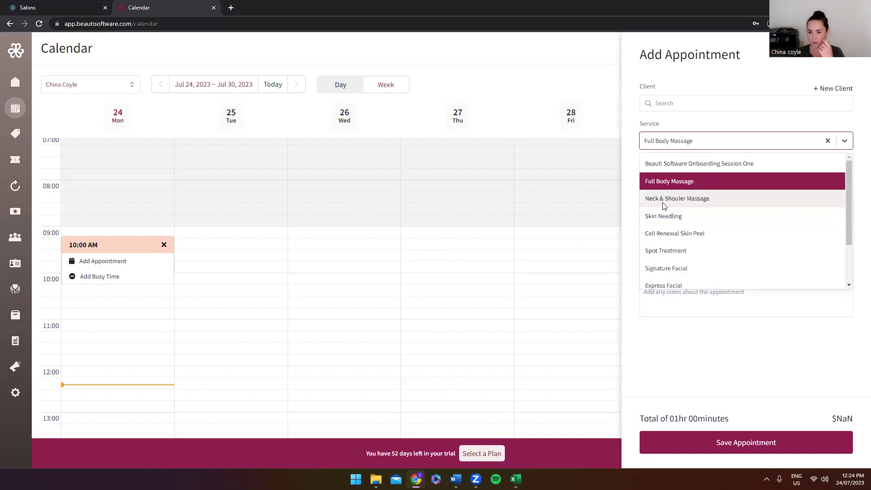
pyautogui.click(664, 217)
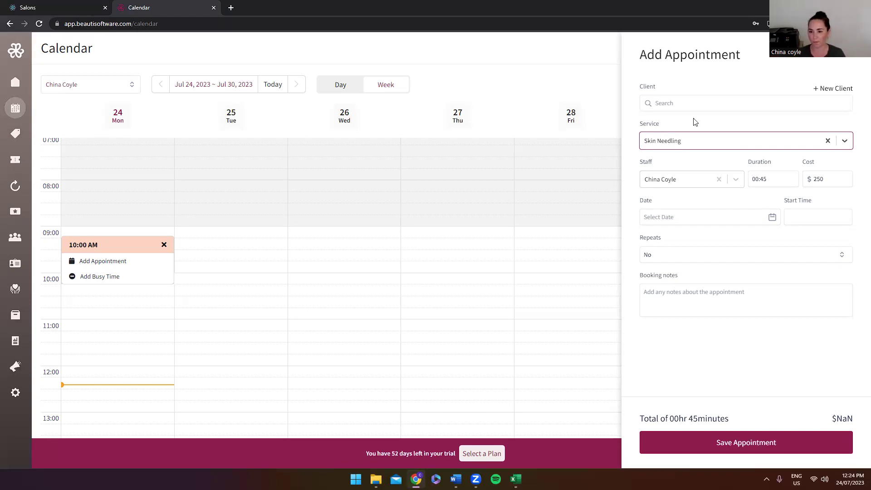
pyautogui.click(687, 141)
pyautogui.click(675, 196)
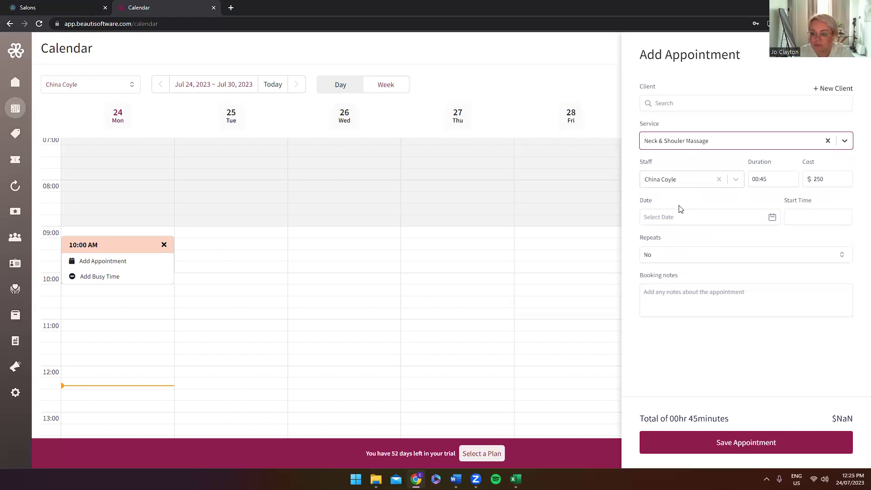
pyautogui.click(676, 141)
pyautogui.click(675, 182)
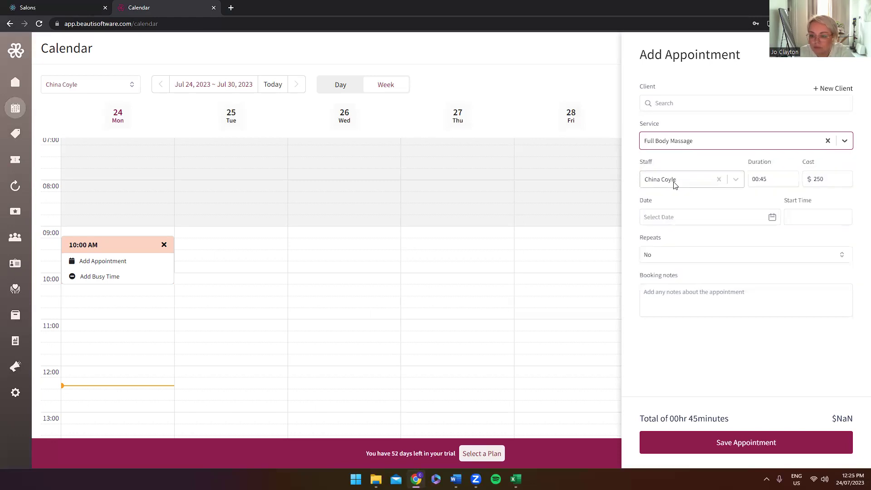
pyautogui.click(676, 144)
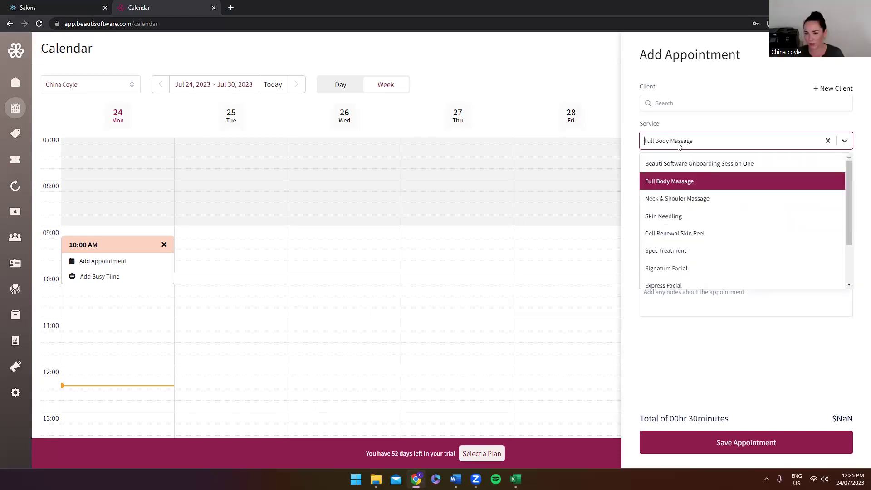
pyautogui.click(678, 144)
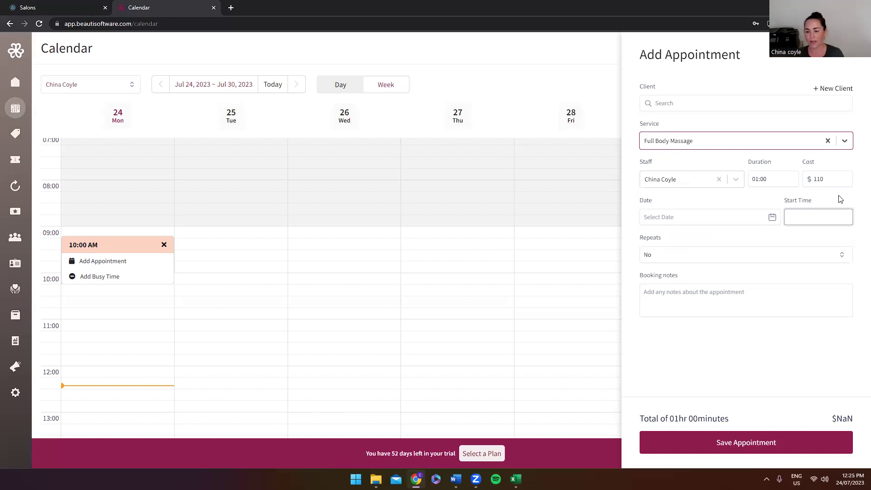
# Check the repeat setting, set the appointment date to Wednesday, 26 July 2023, and close the form without saving.
pyautogui.click(652, 253)
pyautogui.click(680, 253)
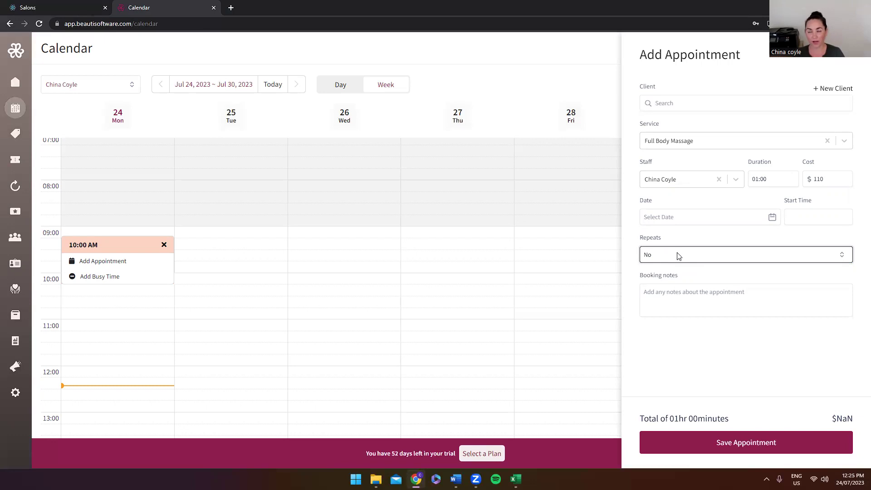
pyautogui.click(692, 219)
pyautogui.click(695, 340)
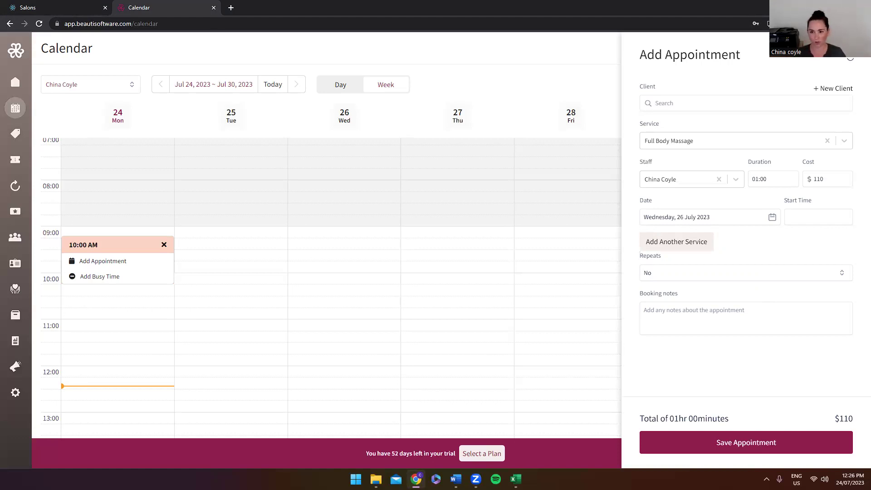
pyautogui.click(851, 57)
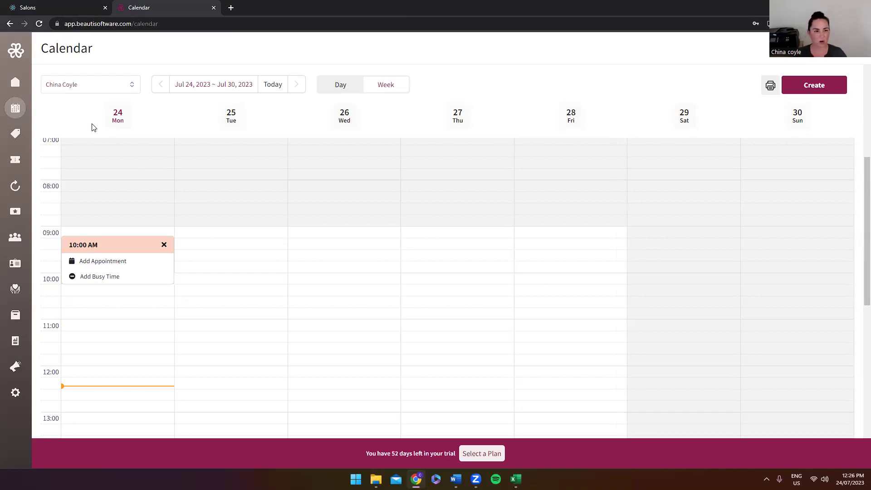
pyautogui.scroll(3, 277, 235)
pyautogui.scroll(-5, 277, 245)
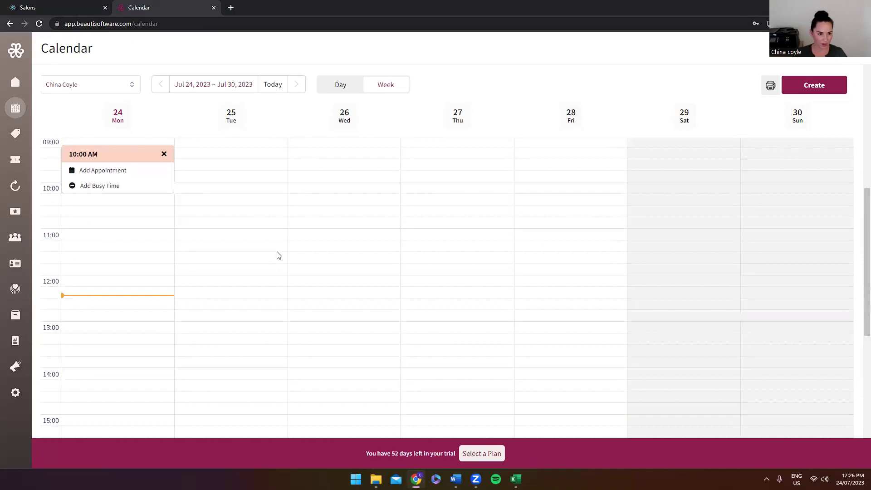
pyautogui.scroll(-3, 293, 264)
pyautogui.scroll(6, 295, 265)
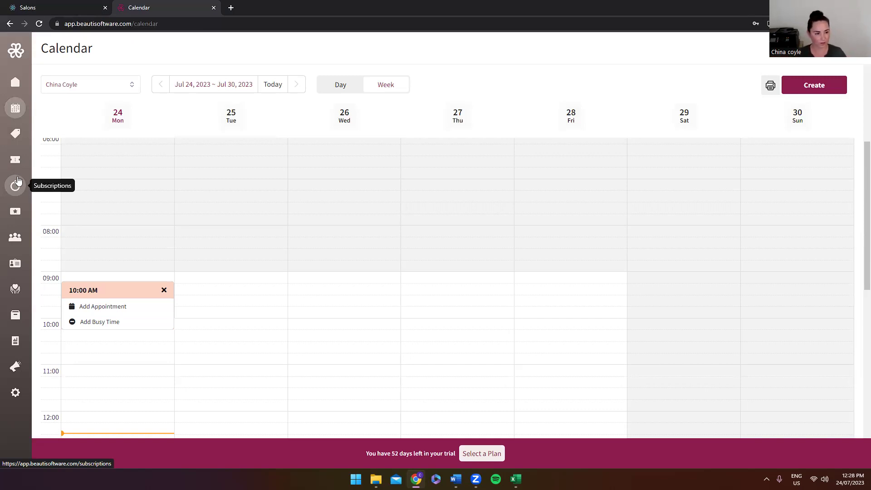
# Go to the memberships and start creating a new membership.
pyautogui.click(15, 211)
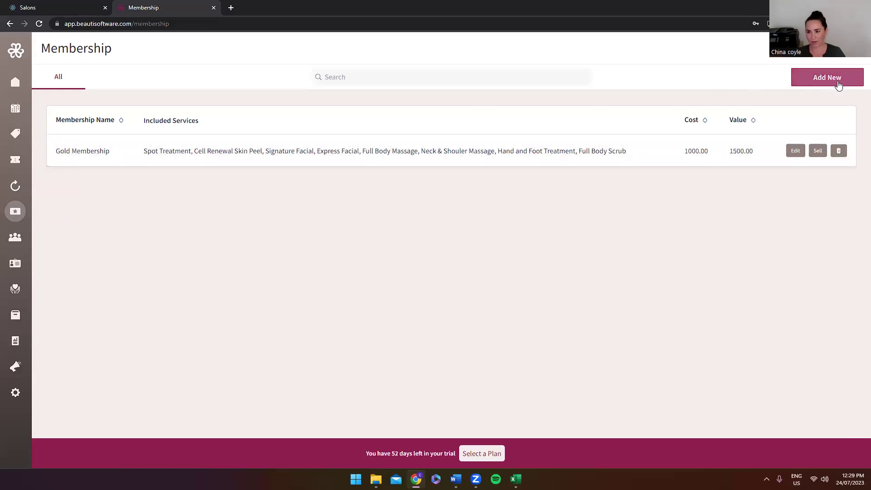
pyautogui.click(827, 78)
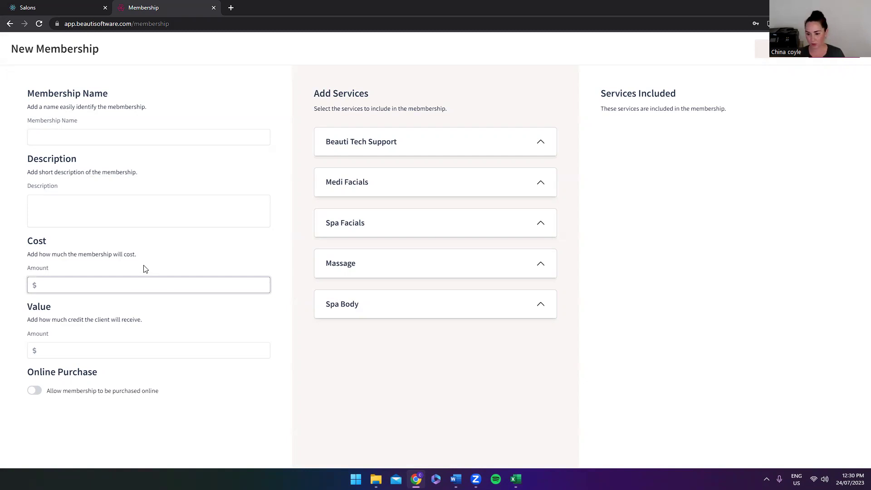
pyautogui.click(54, 105)
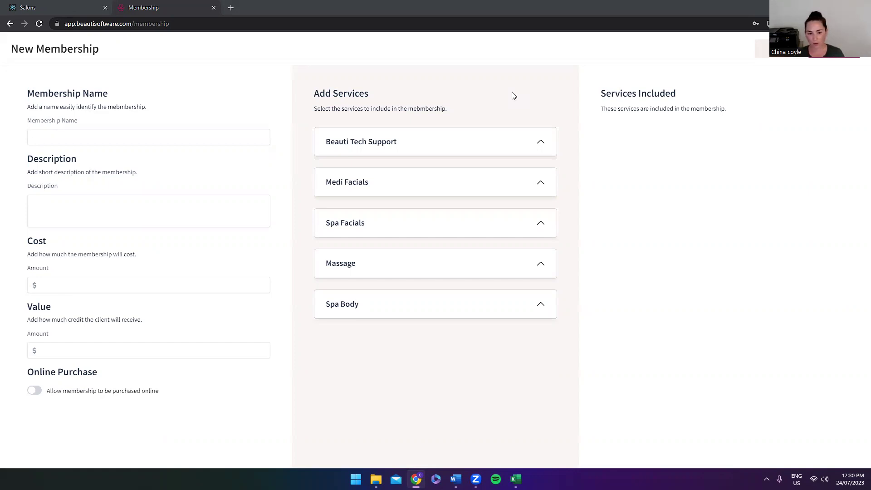
# Look through the Medi Facials, Spa Facials and Spa Body services that can be included in the membership.
pyautogui.click(472, 178)
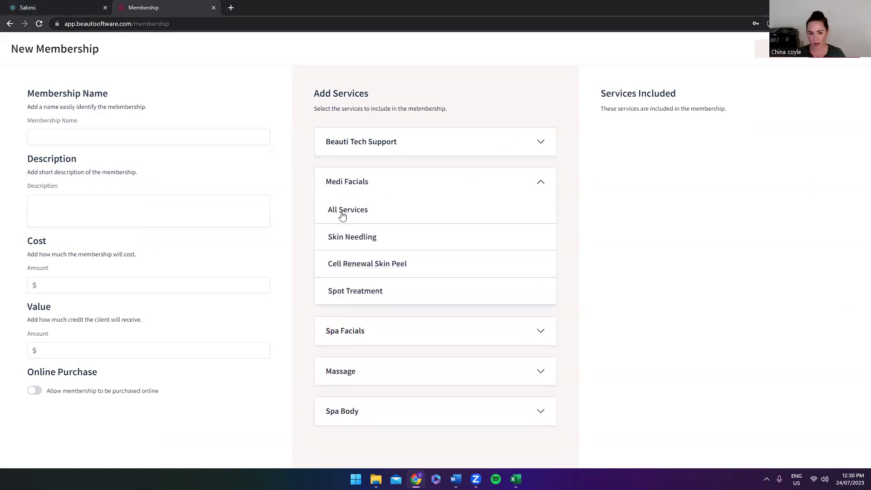
pyautogui.click(361, 331)
pyautogui.click(378, 416)
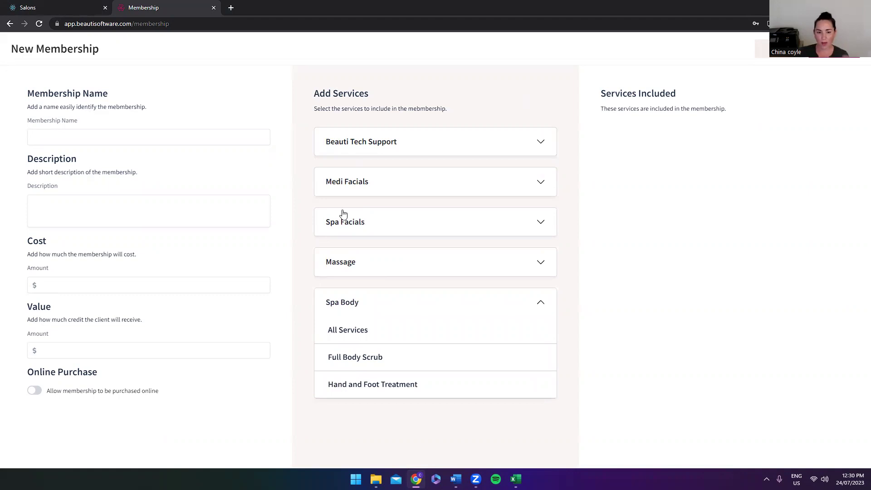
pyautogui.click(141, 347)
pyautogui.click(162, 325)
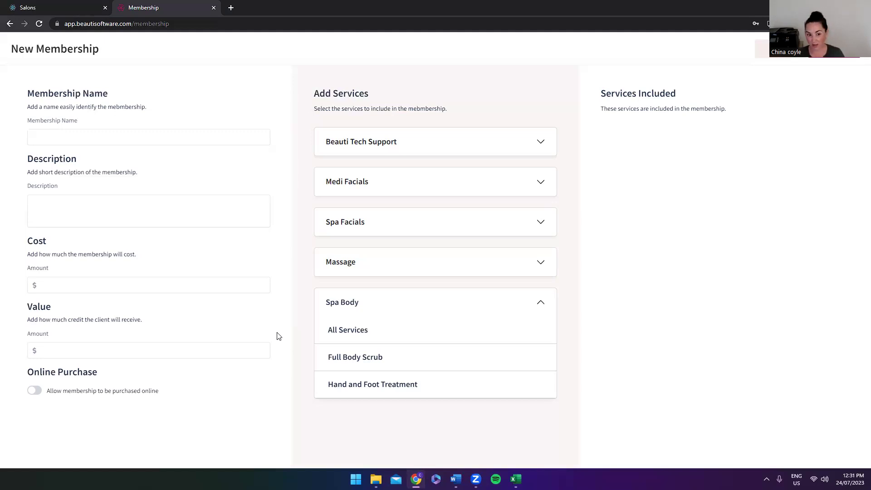
# Set the membership's value, the credit the client receives, to $50.
pyautogui.click(234, 286)
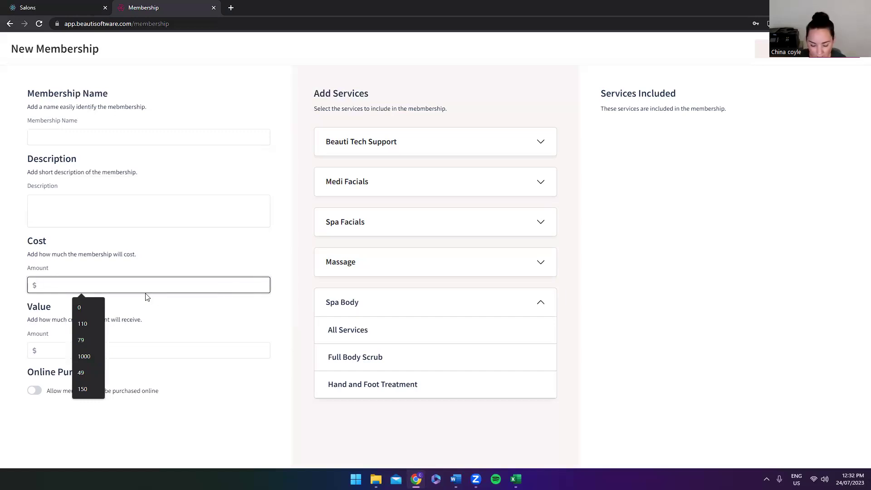
pyautogui.click(150, 351)
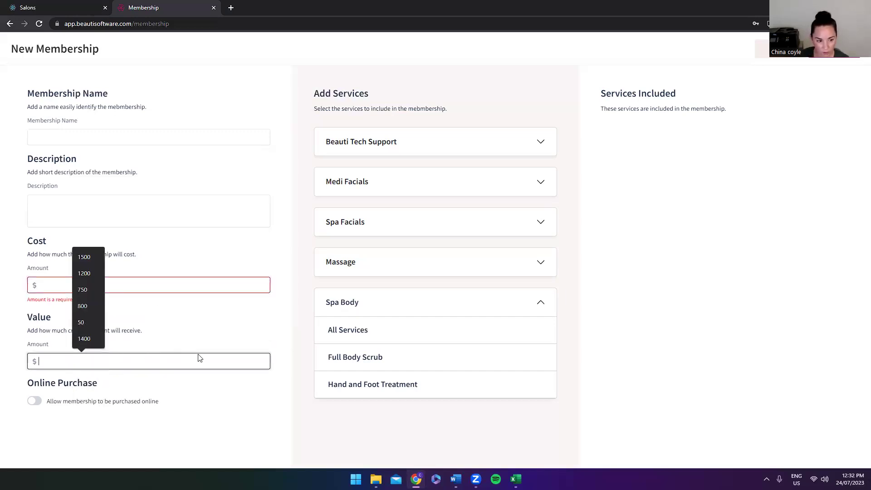
pyautogui.write('50')
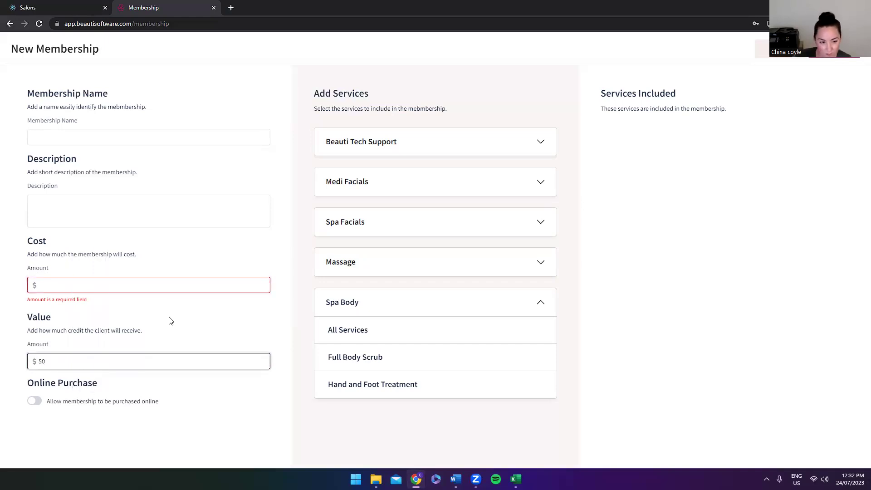
# Name the membership "Review Credit", correcting the misspelled first word.
pyautogui.click(140, 130)
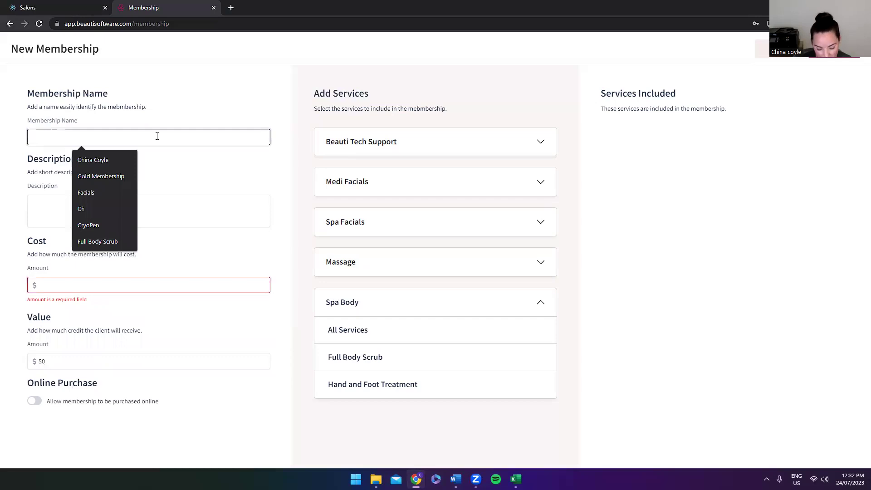
pyautogui.write('Reveiw Credit')
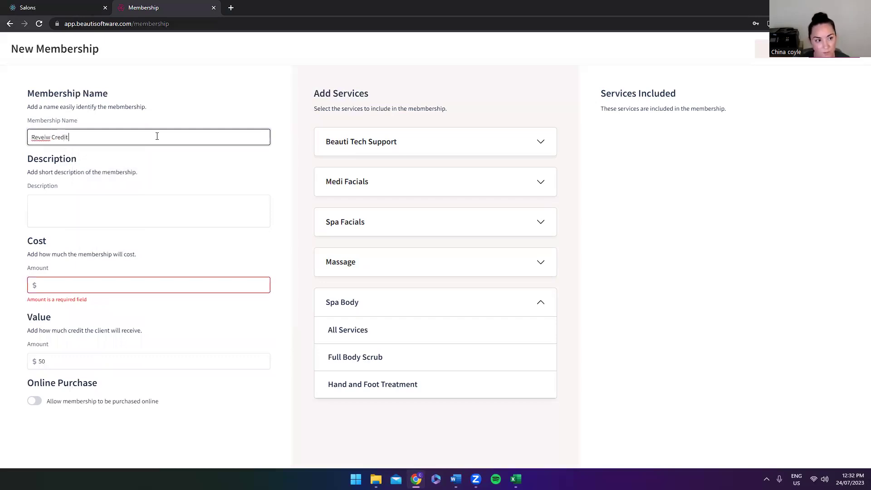
pyautogui.rightClick(47, 138)
pyautogui.click(50, 148)
pyautogui.click(78, 139)
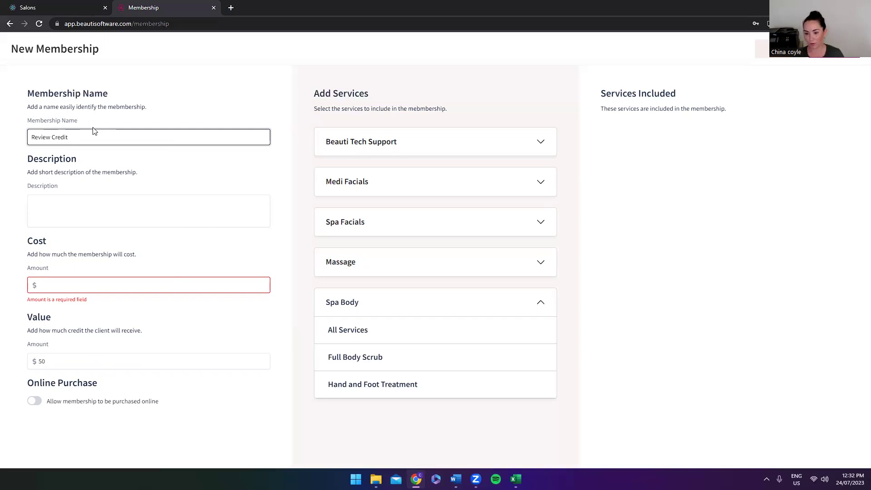
# Enter "Referral" as the membership's description and set its cost to $0.
pyautogui.click(64, 212)
pyautogui.write('Referral')
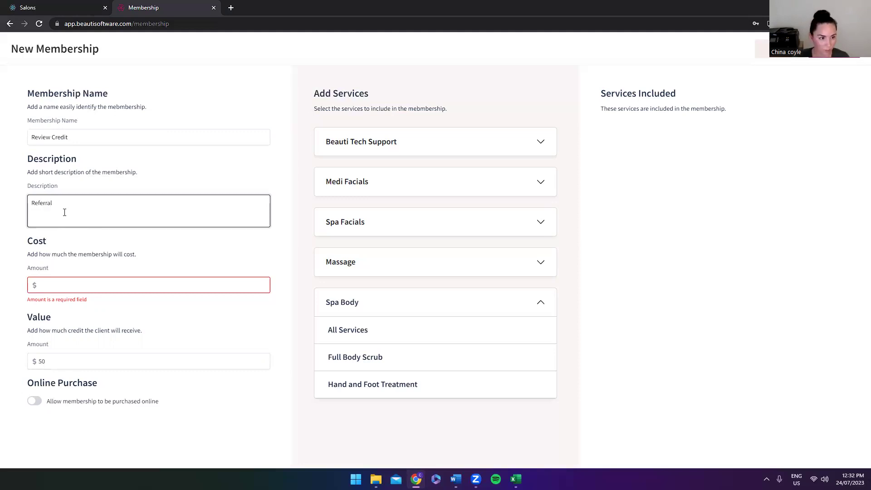
pyautogui.click(68, 279)
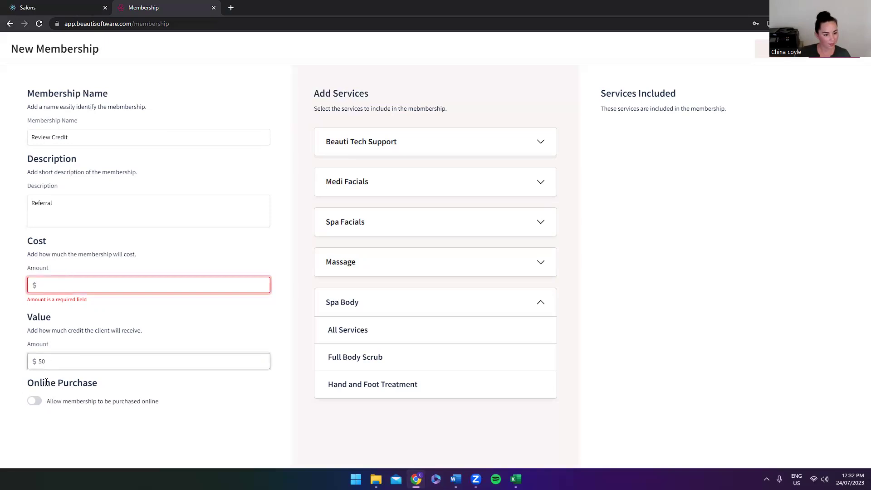
pyautogui.write('0')
pyautogui.click(61, 275)
# Include all Medi Facials services in the Review Credit membership and save it.
pyautogui.click(386, 180)
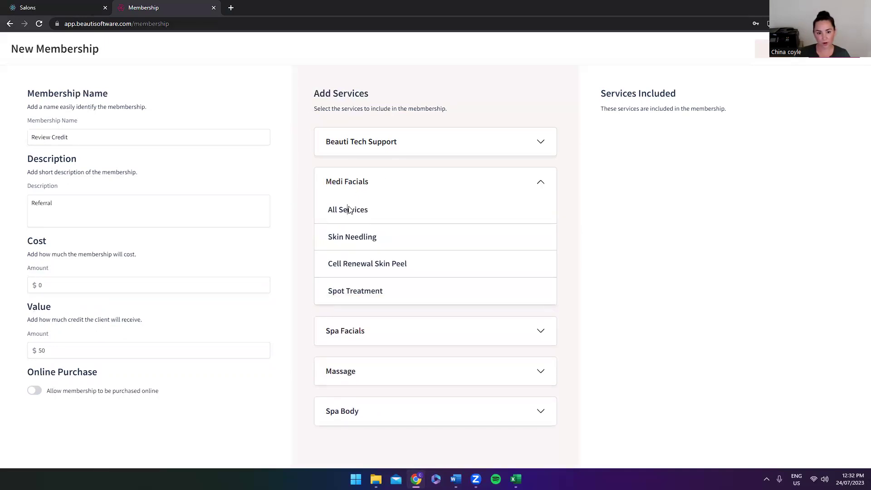
pyautogui.click(459, 215)
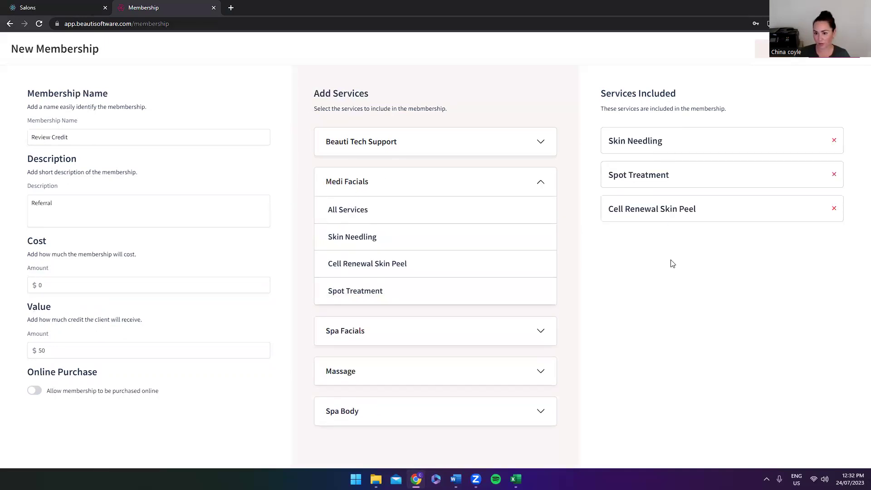
pyautogui.click(807, 49)
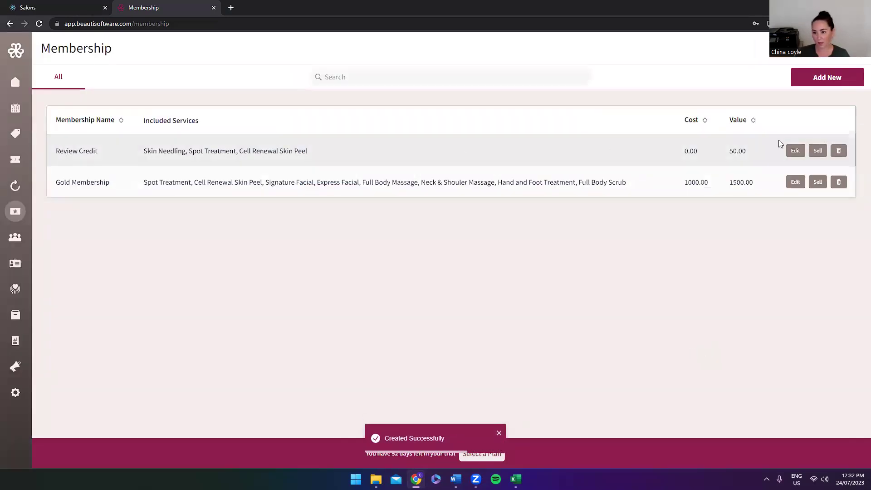
# Start a sale of the Review Credit membership and assign it to the client found by first name.
pyautogui.click(818, 151)
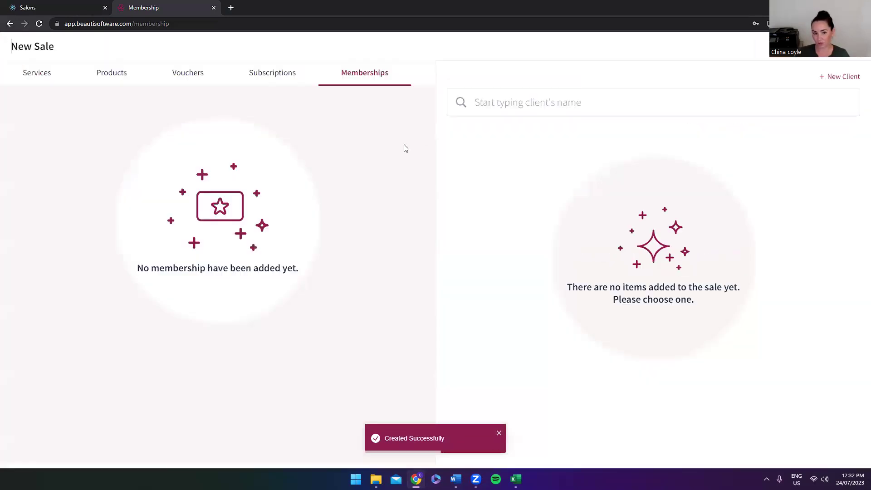
pyautogui.click(515, 103)
pyautogui.write('china')
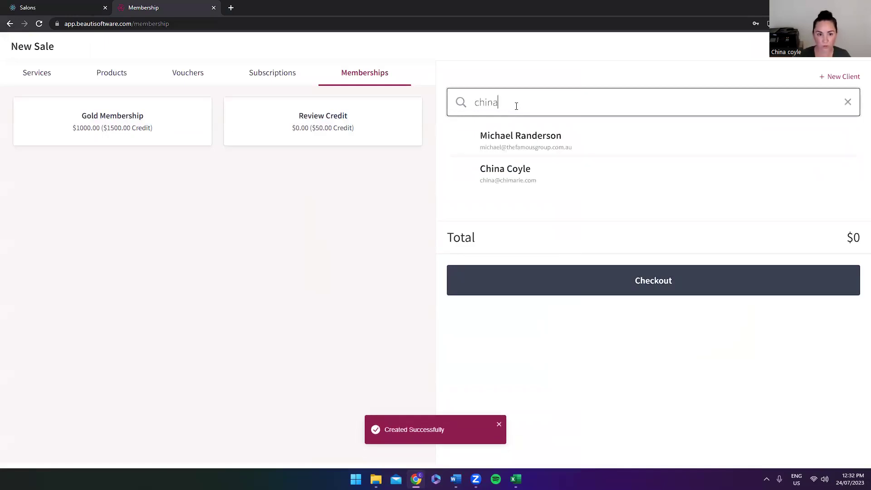
pyautogui.click(523, 145)
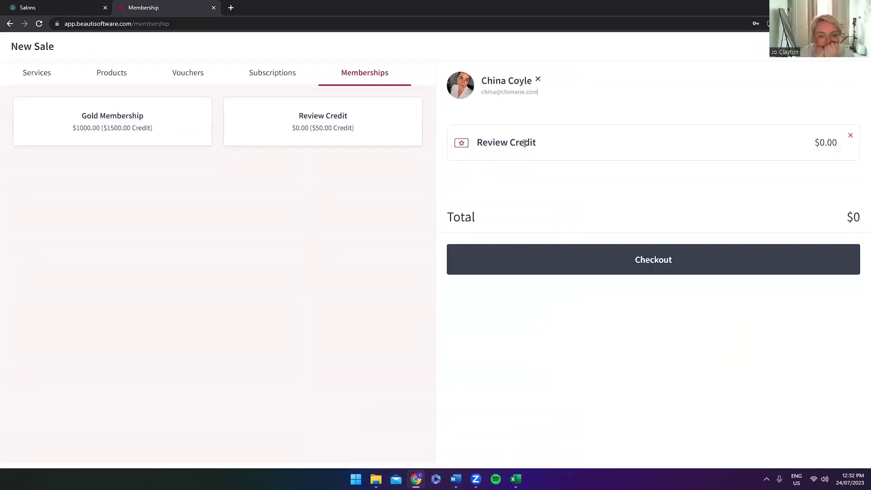
# Check out the Review Credit sale as paid and close the resulting invoice.
pyautogui.click(683, 268)
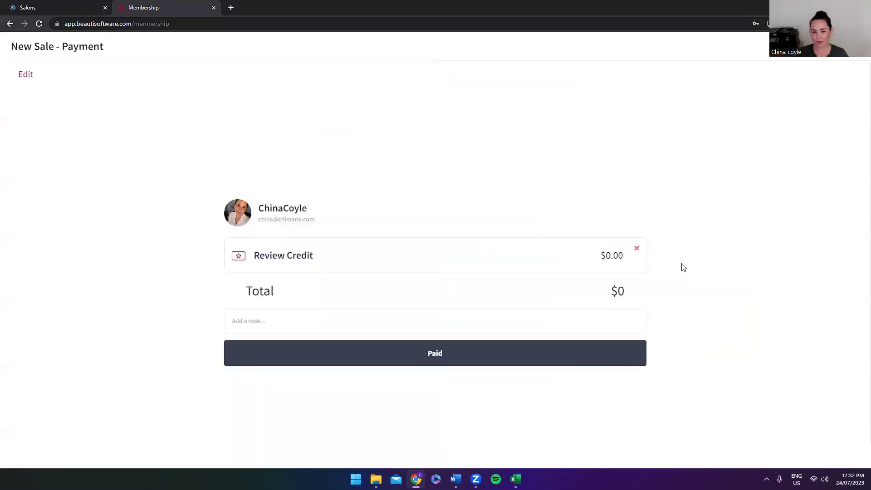
pyautogui.click(431, 359)
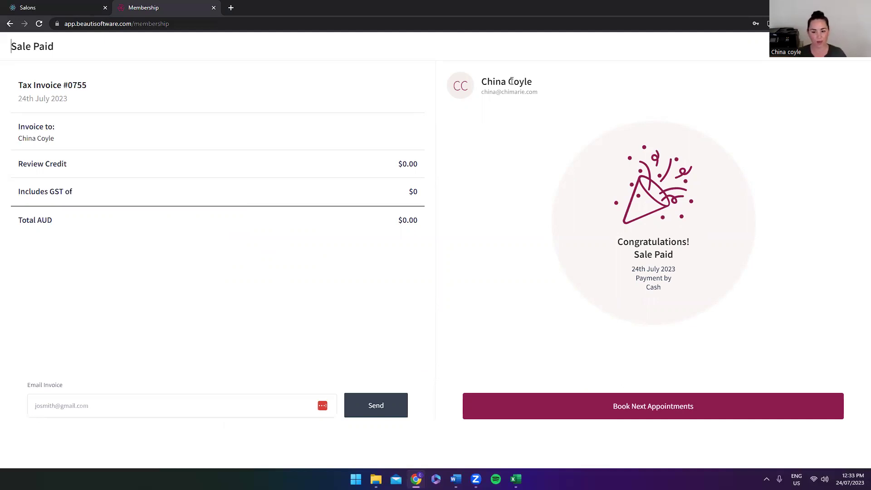
pyautogui.click(855, 46)
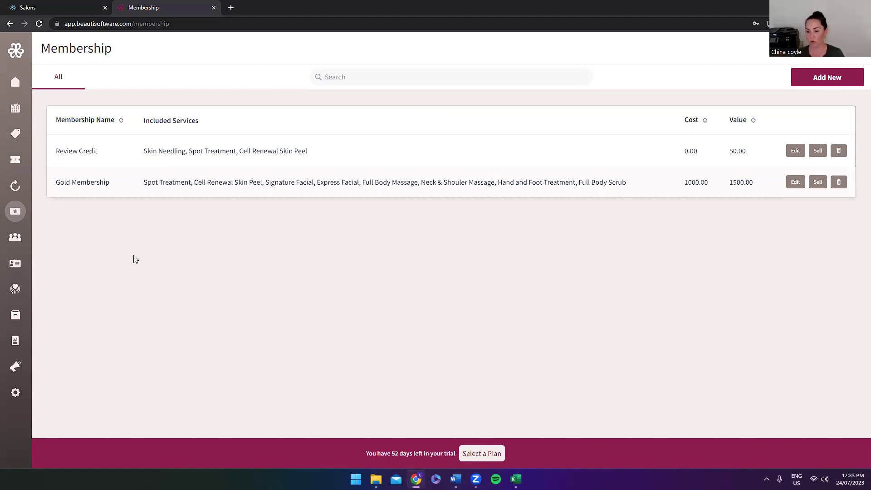
# Open the profile of the client who received the membership and look through its sections, including Documents and Forms.
pyautogui.click(19, 239)
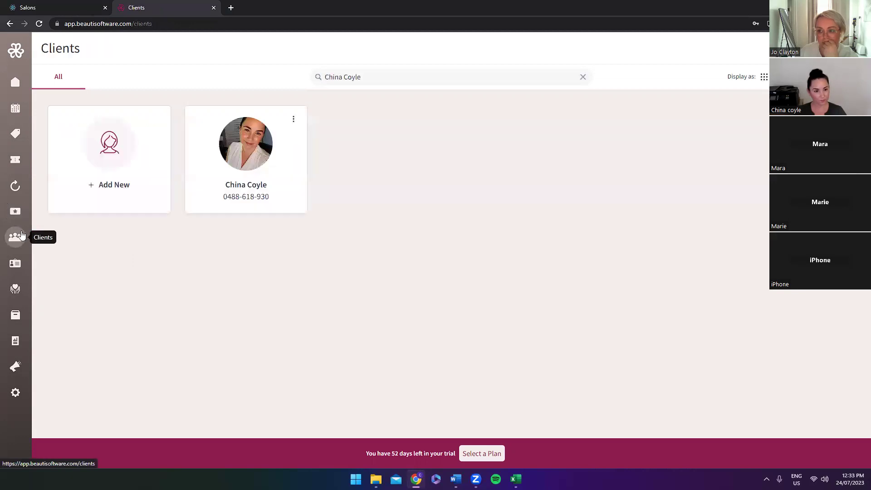
pyautogui.click(383, 304)
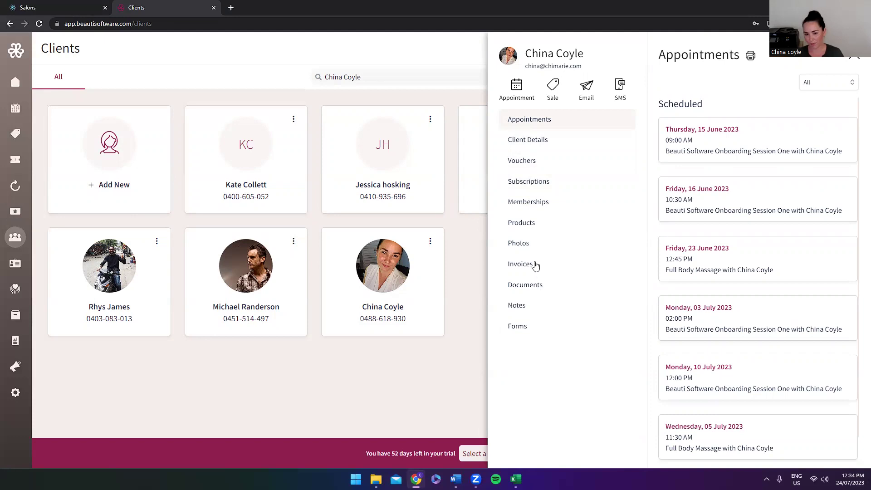
pyautogui.click(518, 246)
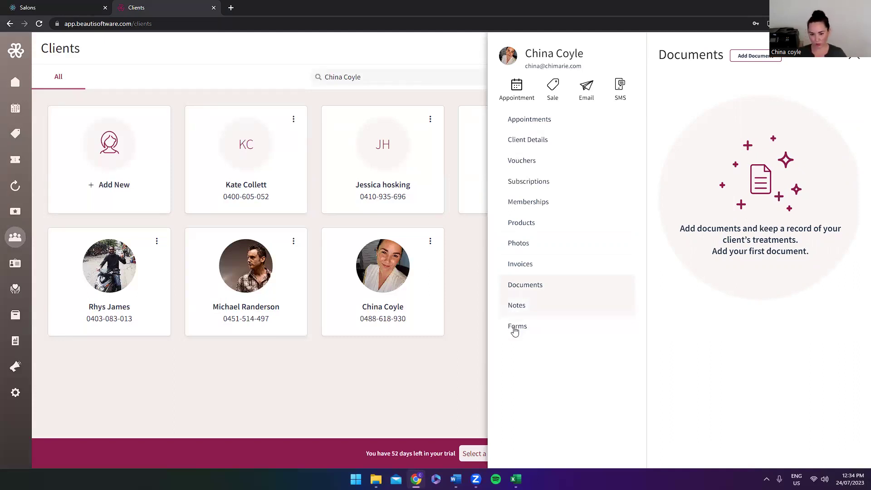
pyautogui.click(550, 328)
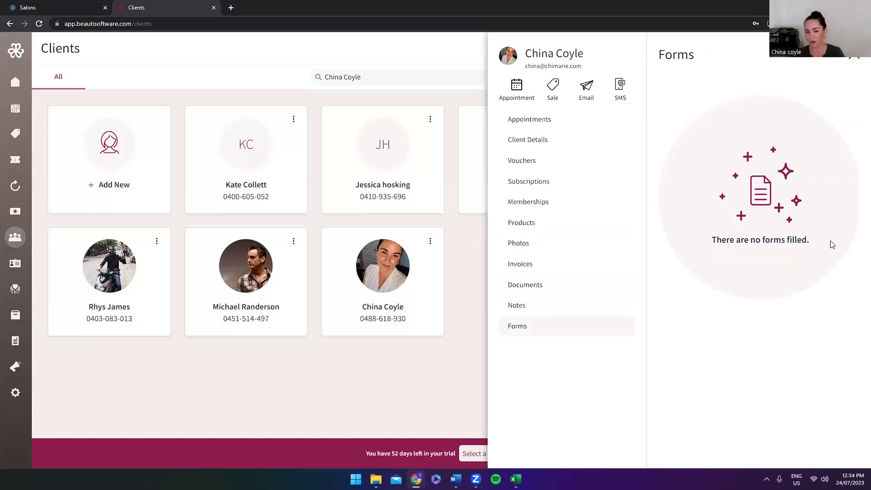
pyautogui.tripleClick(545, 64)
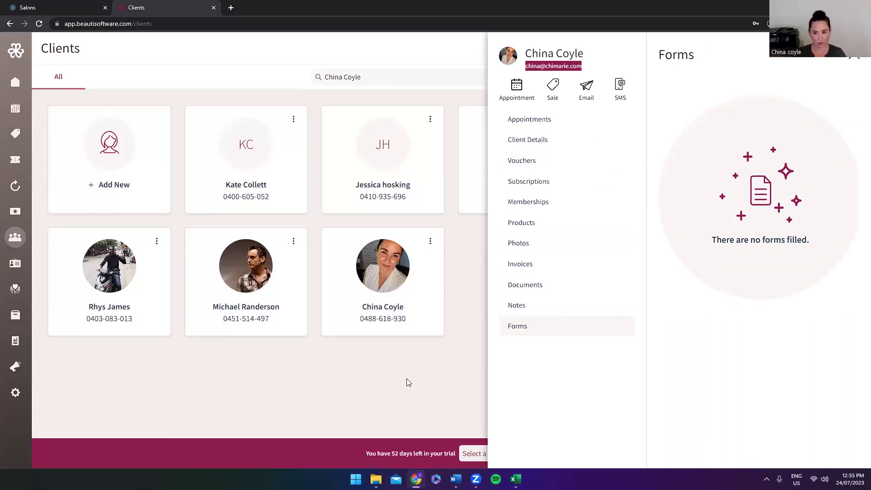
pyautogui.click(666, 101)
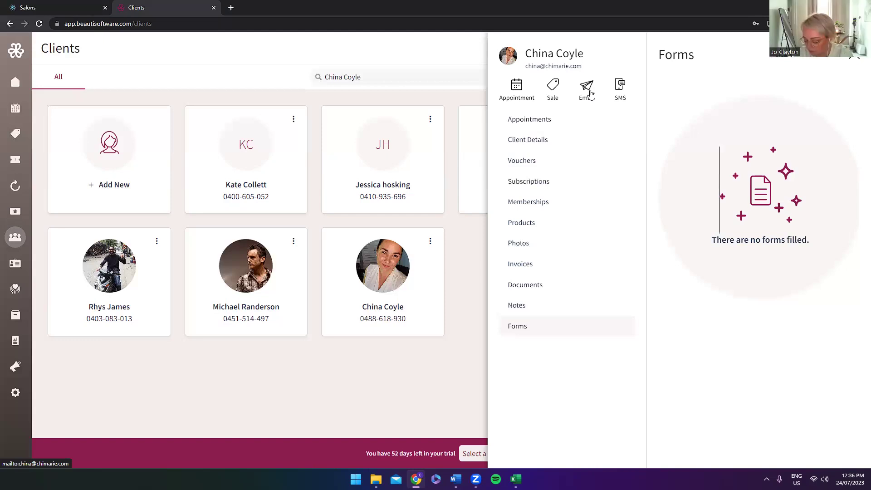
# Look at the vouchers and services available in a new sale for this client, and close the sale without adding items.
pyautogui.click(554, 89)
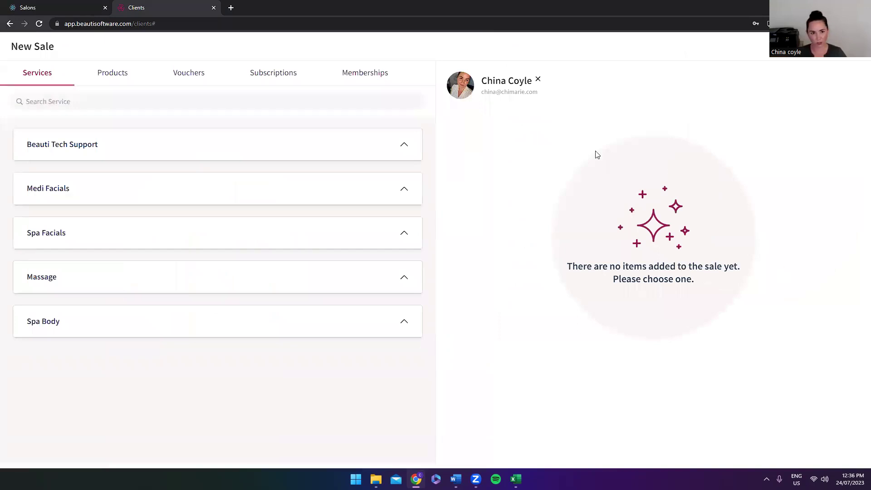
pyautogui.click(190, 73)
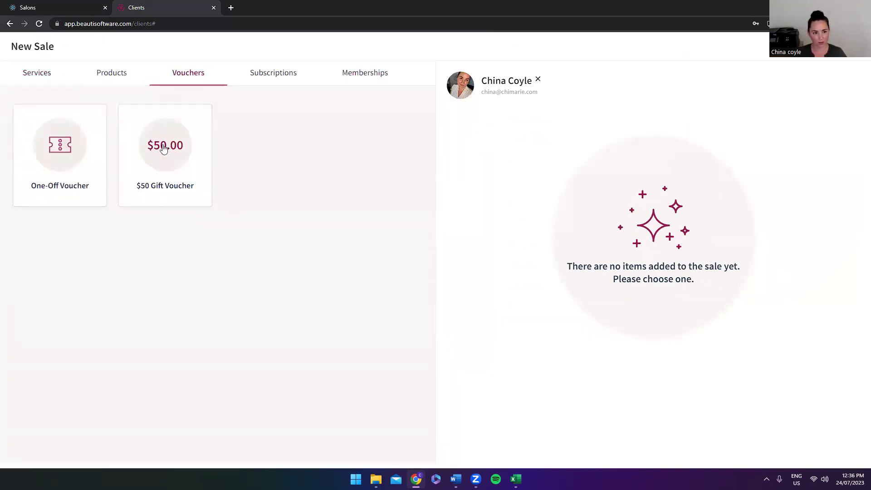
pyautogui.click(58, 73)
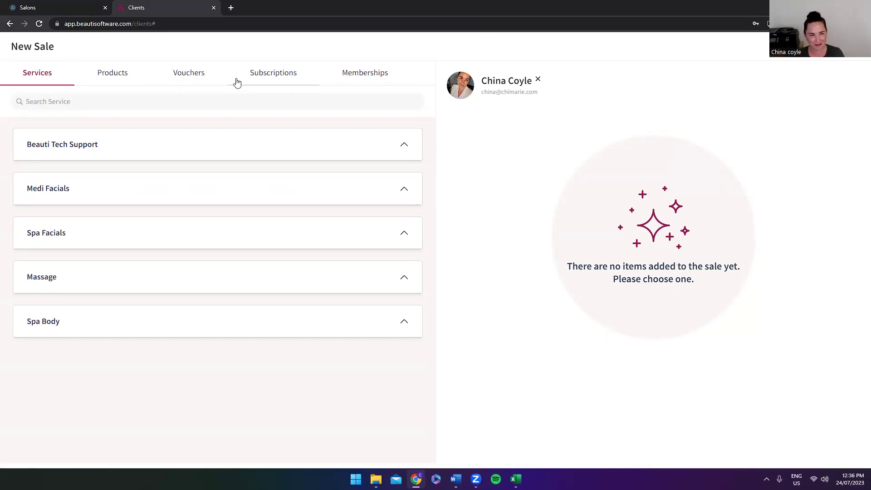
pyautogui.click(854, 59)
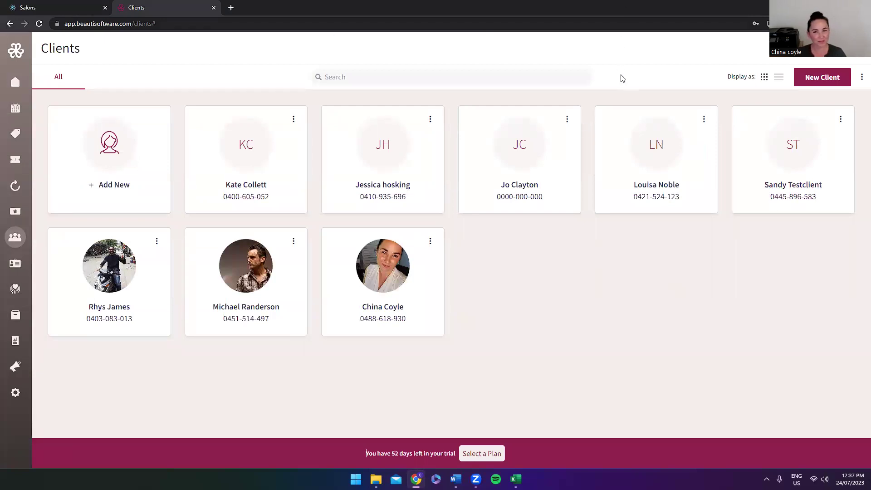
# Glance at the staff list and reopen the same client's profile to check its Documents section.
pyautogui.click(13, 268)
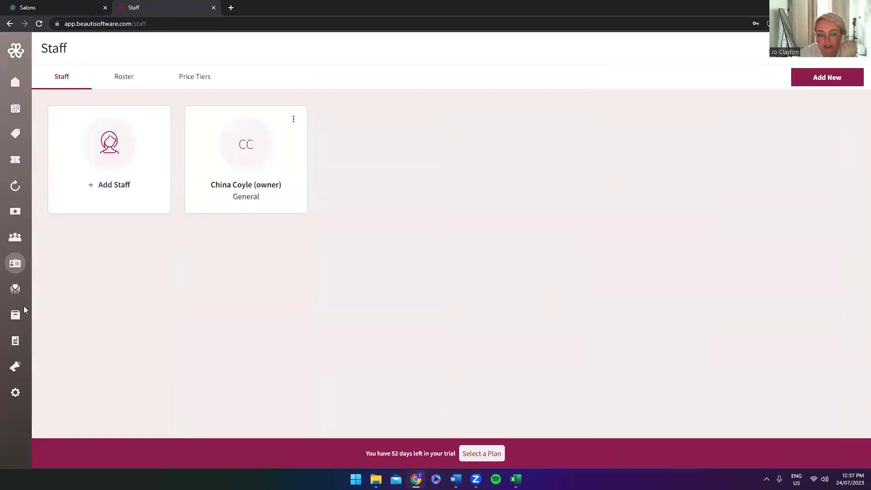
pyautogui.click(16, 240)
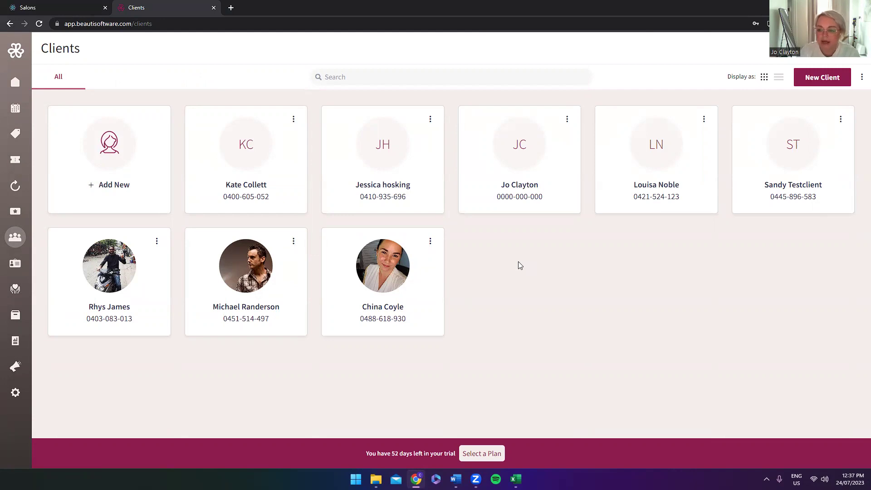
pyautogui.click(387, 283)
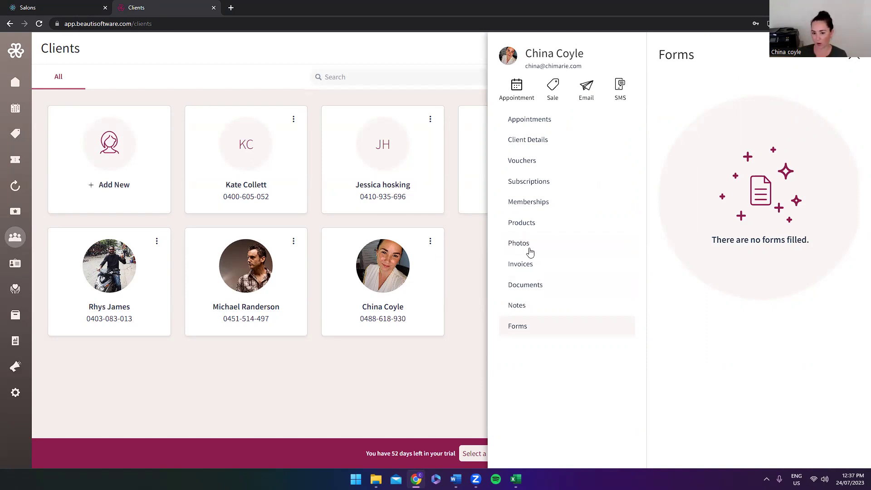
pyautogui.click(547, 295)
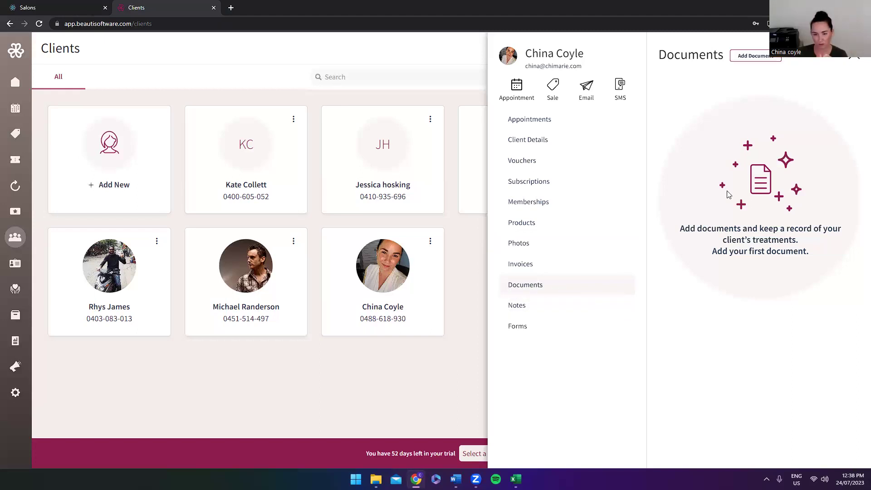
pyautogui.click(854, 62)
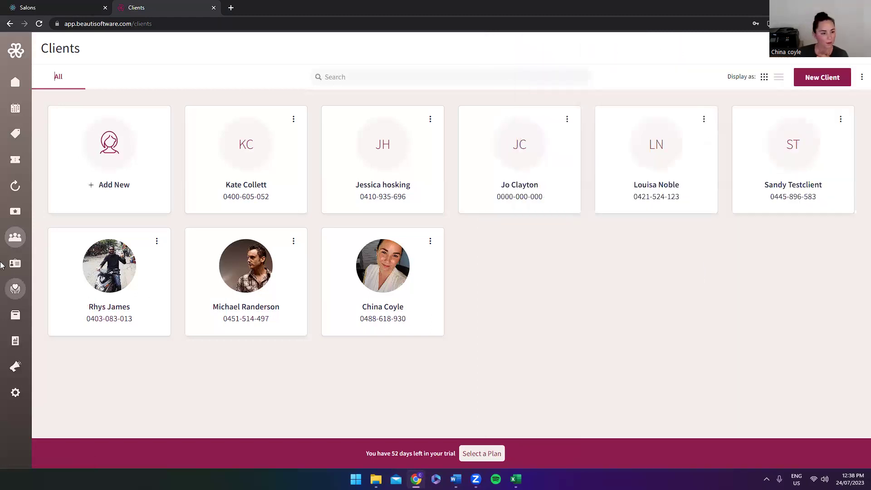
# Open a new staff member form and review its details, working hours, services and staff access sections.
pyautogui.click(25, 259)
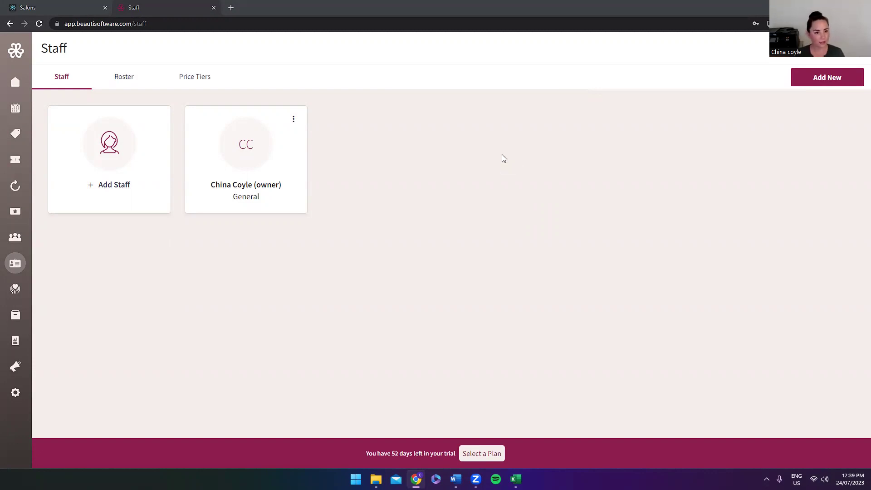
pyautogui.click(108, 175)
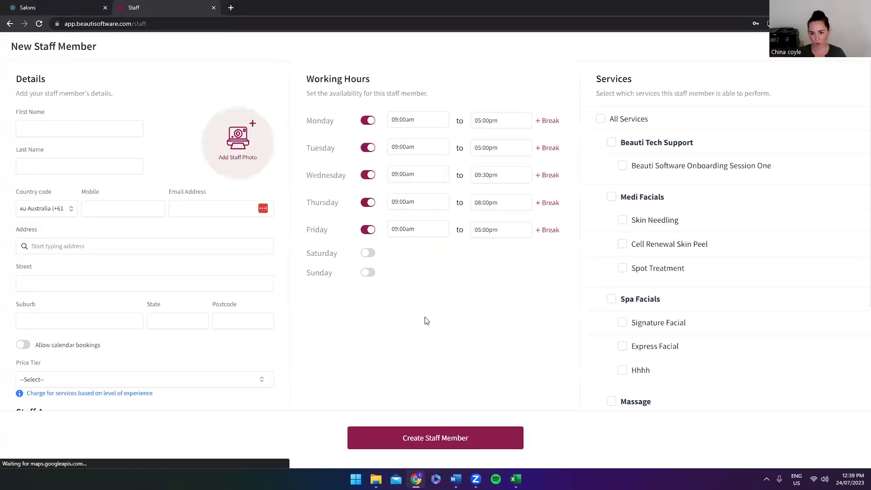
pyautogui.click(64, 126)
pyautogui.scroll(-1, 68, 157)
pyautogui.scroll(-3, 68, 157)
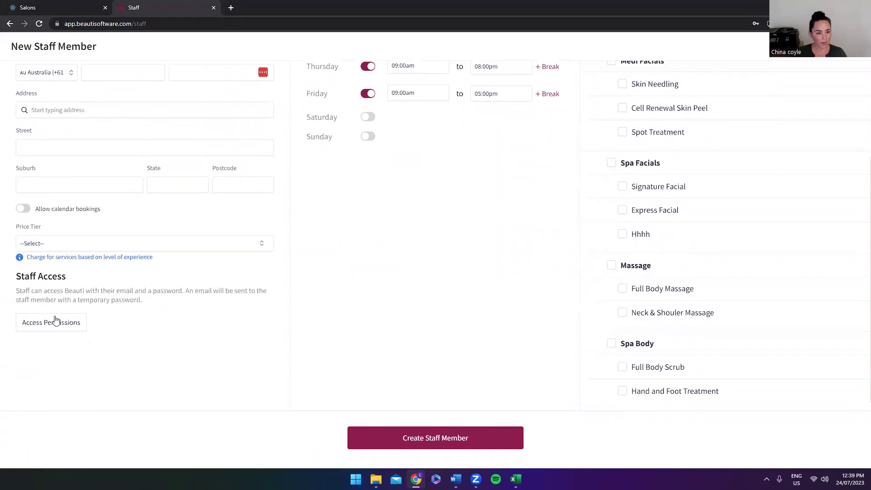
pyautogui.click(85, 323)
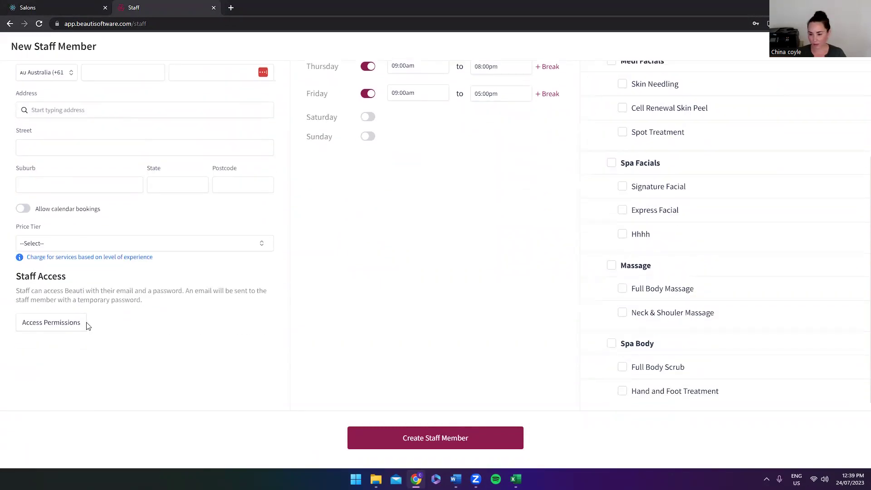
pyautogui.scroll(3, 47, 259)
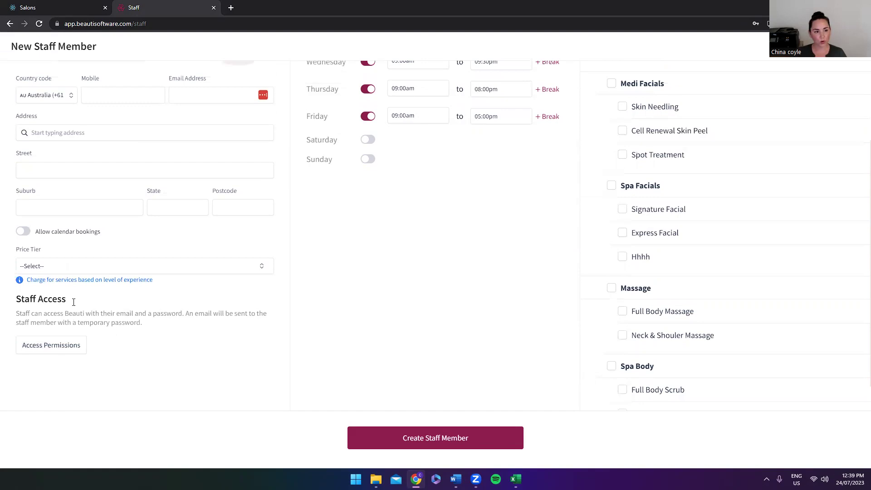
pyautogui.scroll(-3, 43, 273)
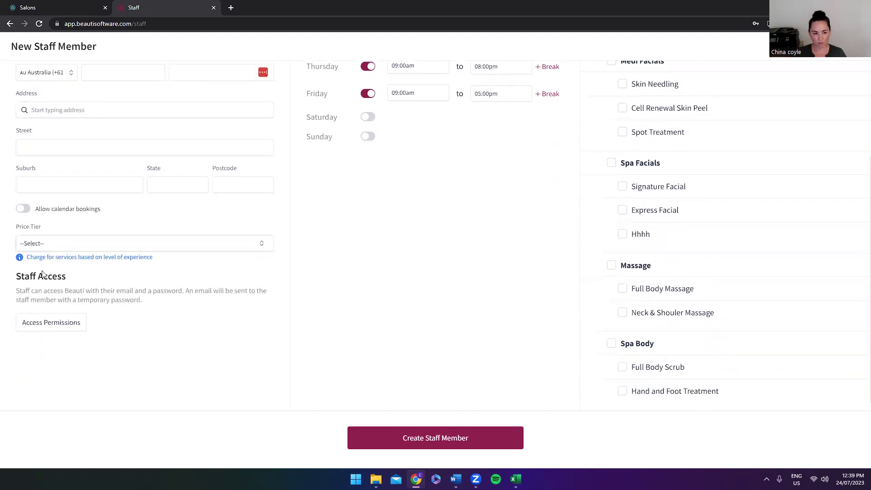
# Examine the access permissions available for the new staff member, from Dashboard and Calendar through to Reports.
pyautogui.click(49, 324)
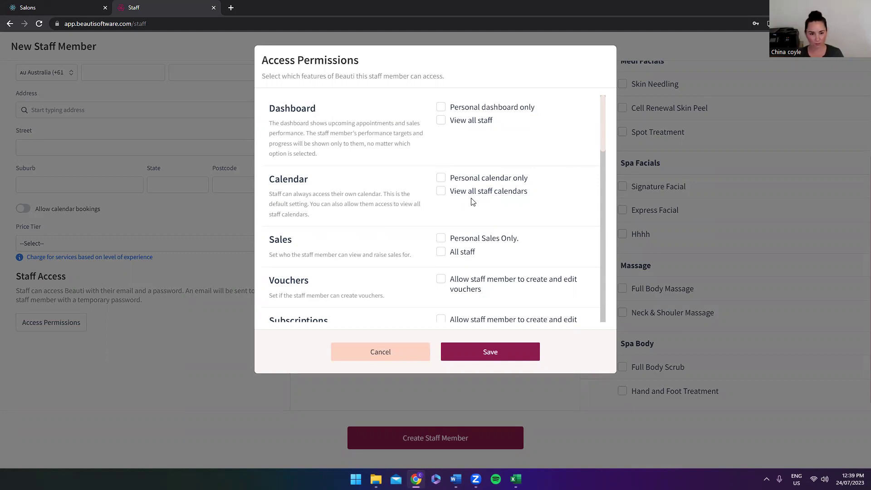
pyautogui.scroll(-4, 472, 202)
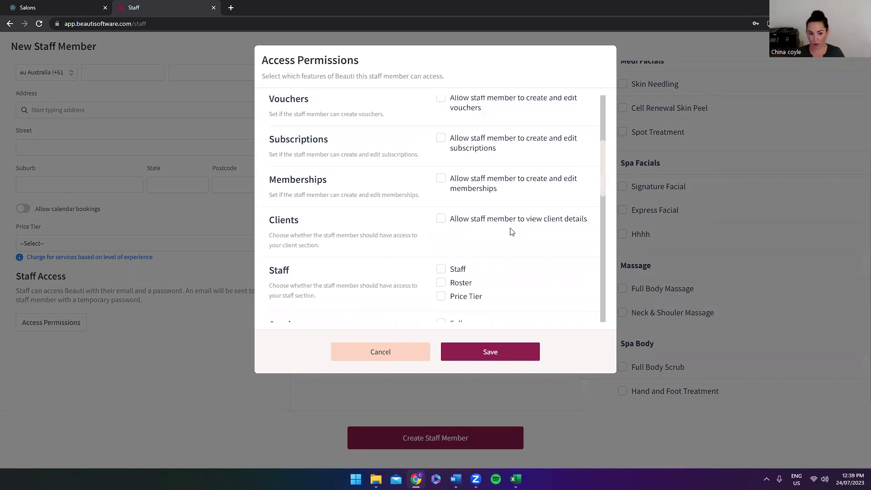
pyautogui.scroll(-2, 513, 221)
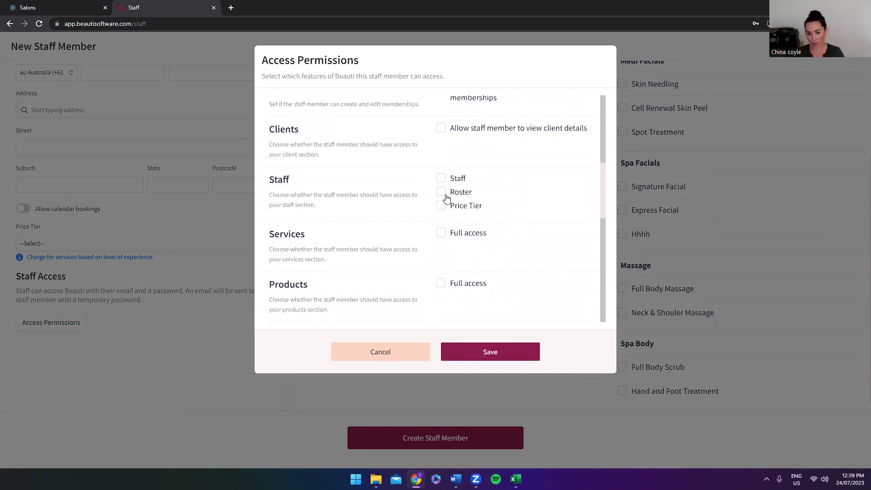
pyautogui.scroll(-4, 427, 219)
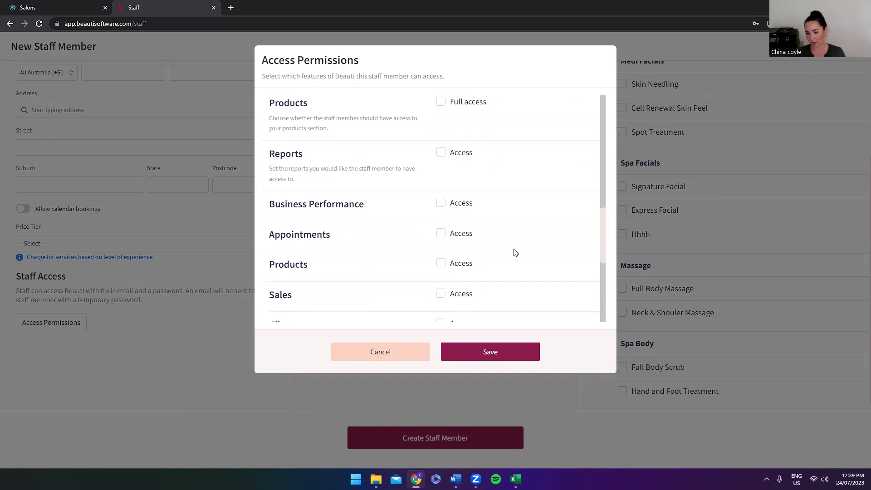
pyautogui.scroll(5, 515, 252)
pyautogui.scroll(4, 515, 256)
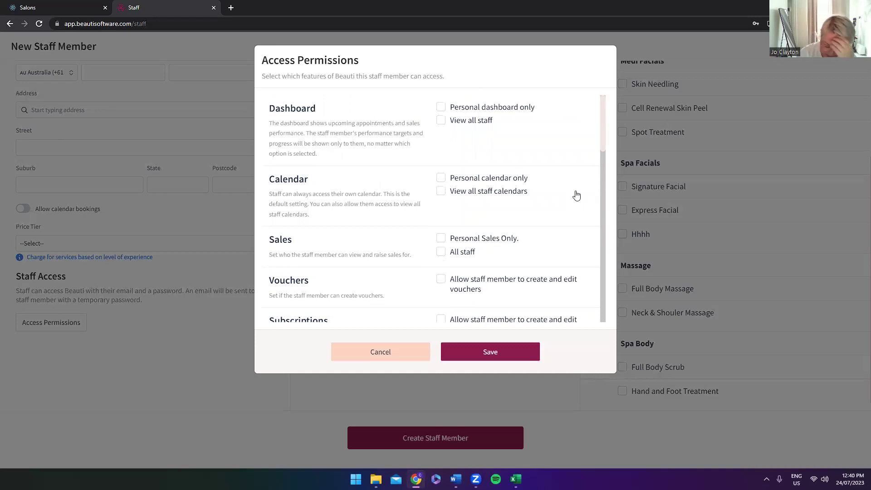
# Review the new staff member's access permissions again from Dashboard down to Staff, and close them without saving.
pyautogui.scroll(-1, 576, 195)
pyautogui.scroll(1, 576, 195)
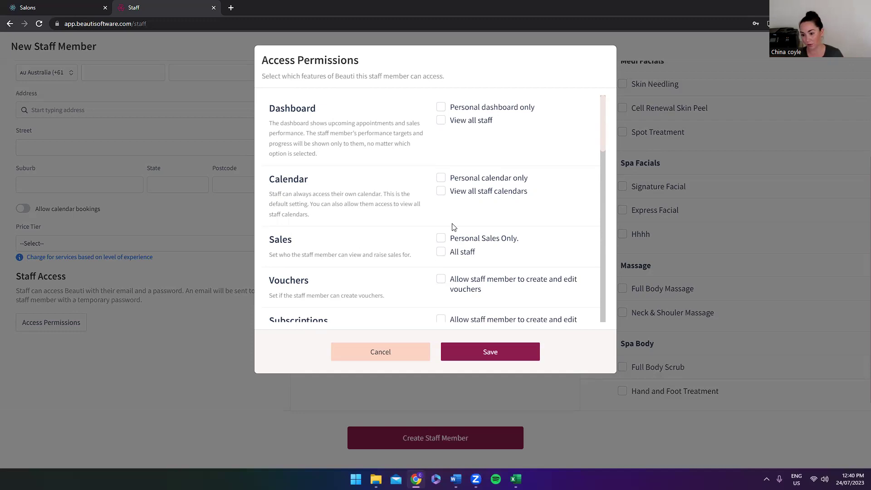
pyautogui.scroll(-2, 453, 225)
pyautogui.scroll(2, 453, 225)
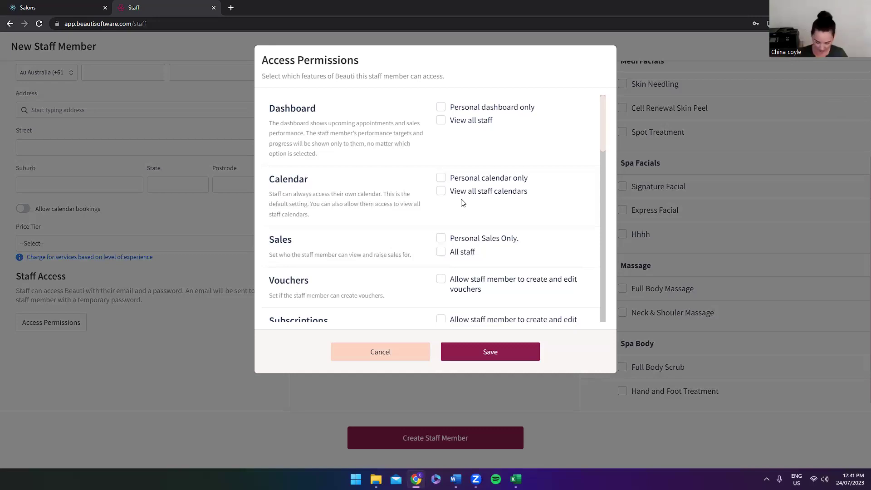
pyautogui.scroll(-4, 485, 191)
pyautogui.scroll(4, 485, 190)
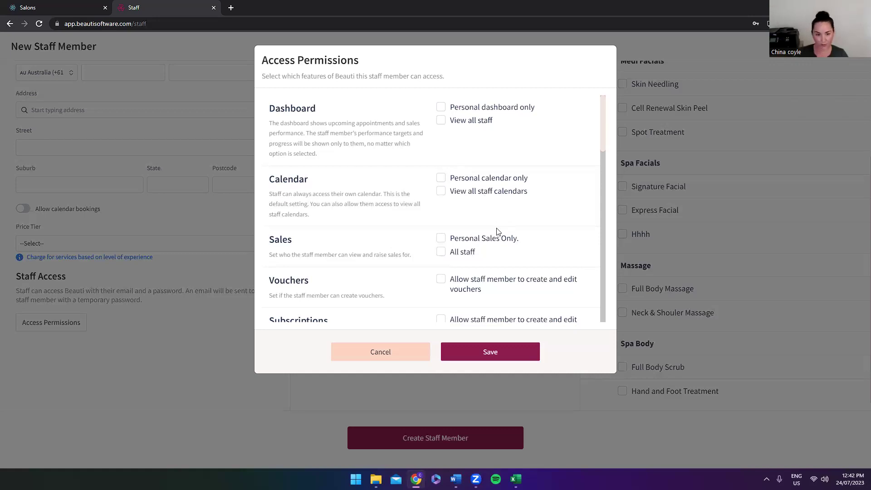
pyautogui.scroll(-4, 497, 295)
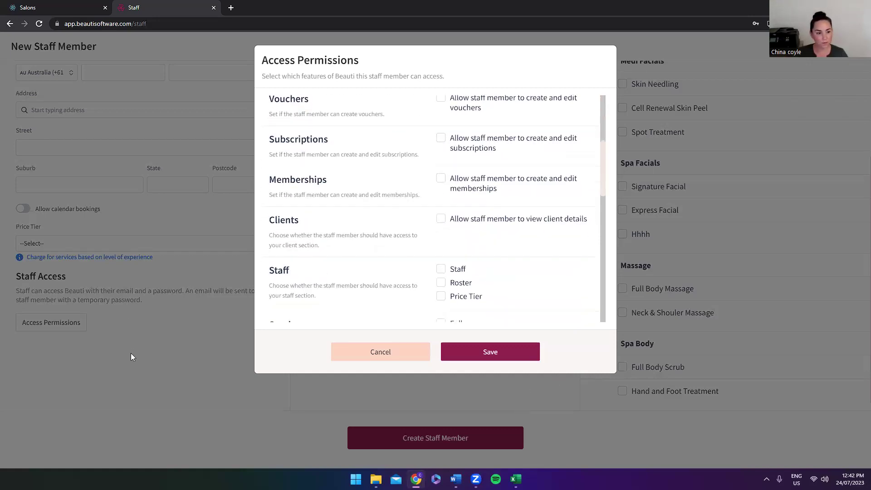
pyautogui.click(393, 348)
# Check the price tier options and services list for the new staff member, and leave the form without creating anyone.
pyautogui.click(158, 245)
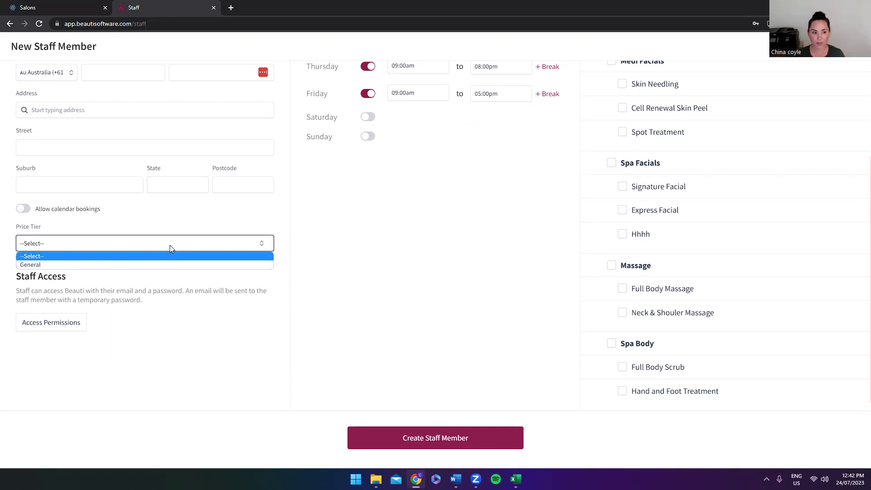
pyautogui.click(125, 257)
pyautogui.scroll(3, 335, 260)
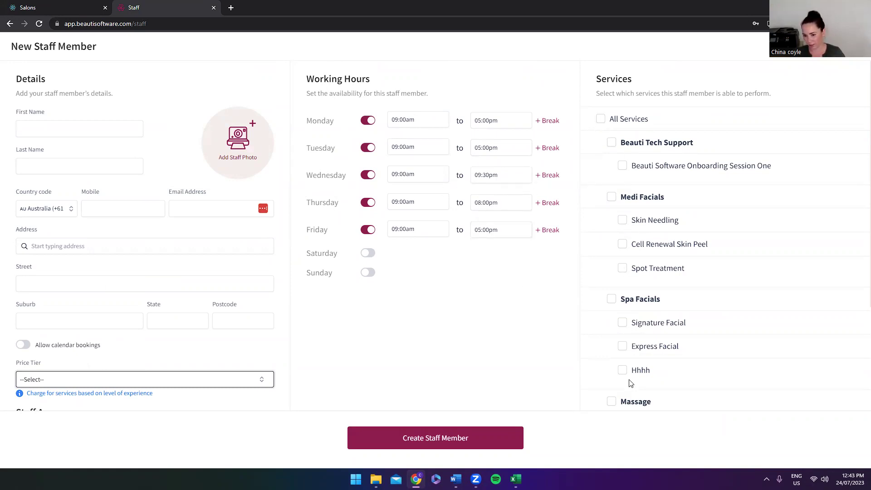
pyautogui.scroll(-3, 642, 349)
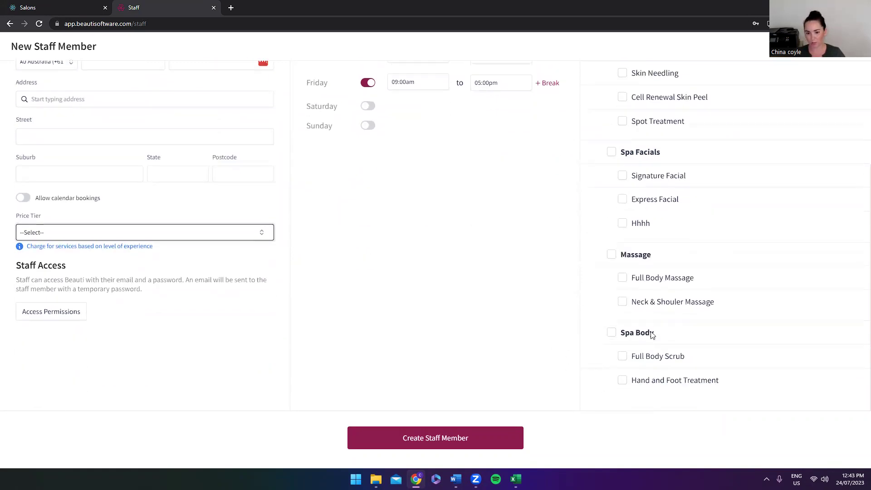
pyautogui.click(857, 47)
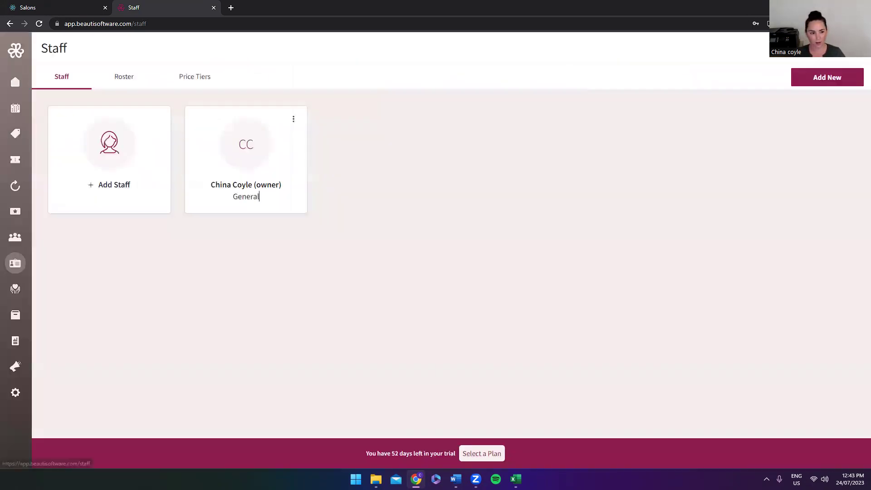
# View the staff price tiers and the weekly roster, and open the list of services.
pyautogui.click(203, 77)
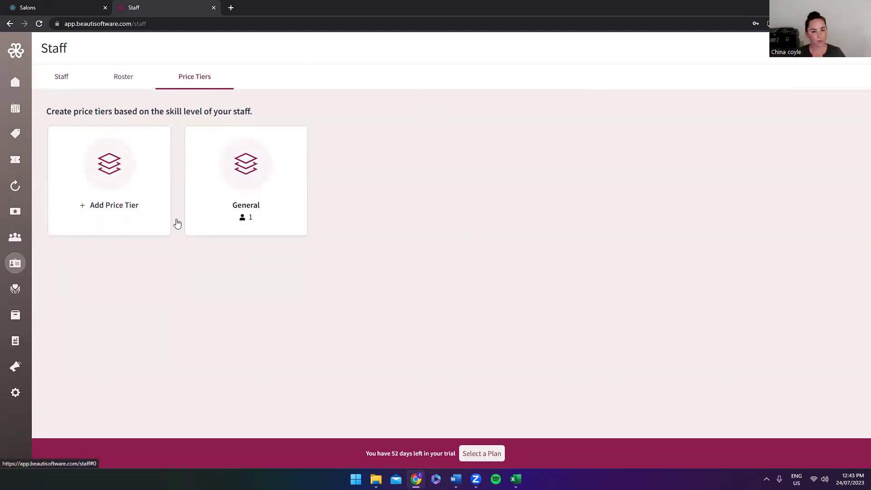
pyautogui.click(121, 73)
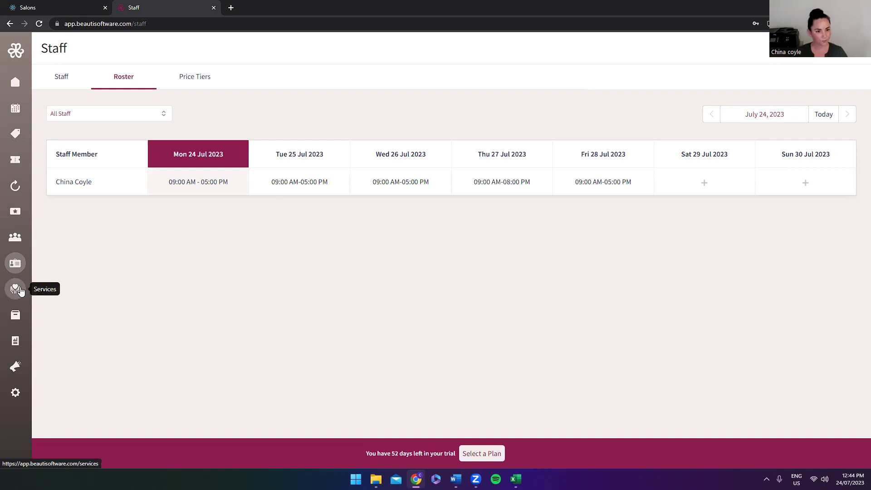
pyautogui.click(21, 291)
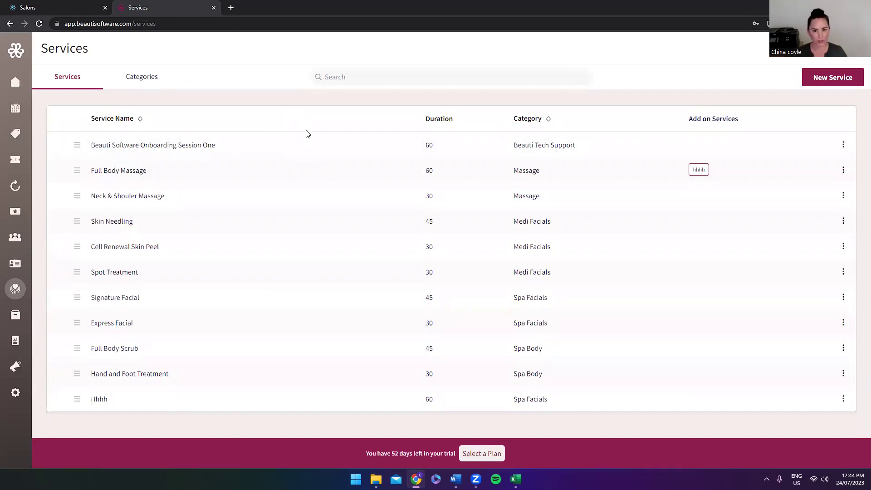
# Start a new service and look at its description, price and add-on price fields.
pyautogui.click(838, 81)
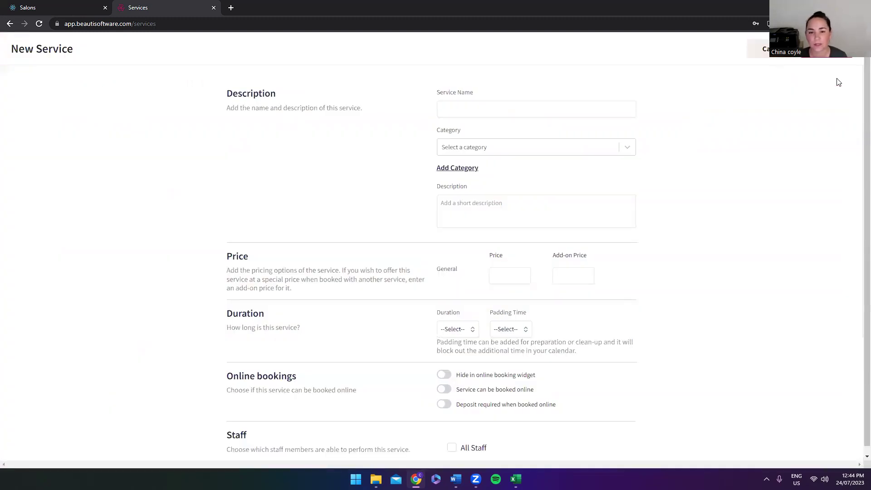
pyautogui.scroll(-2, 689, 136)
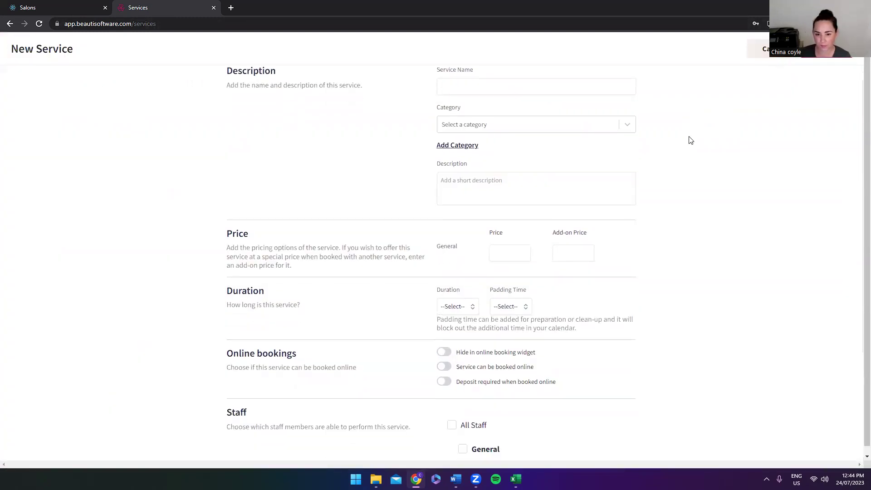
pyautogui.click(520, 189)
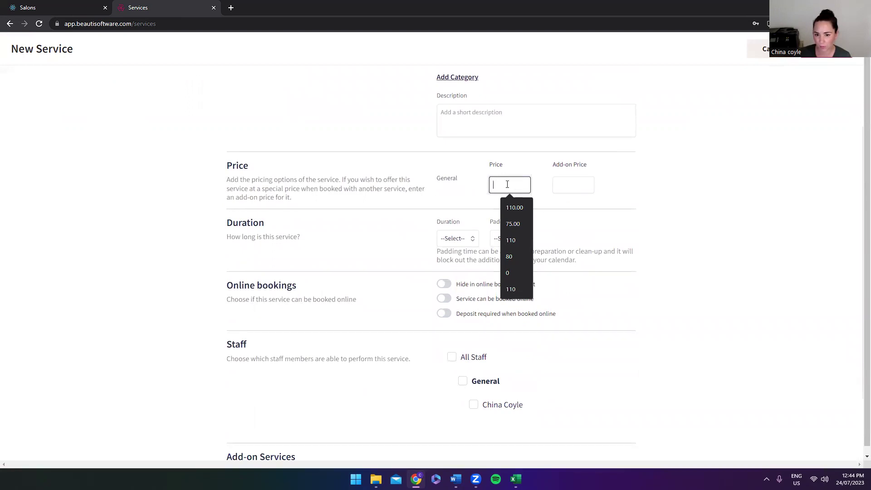
pyautogui.click(556, 184)
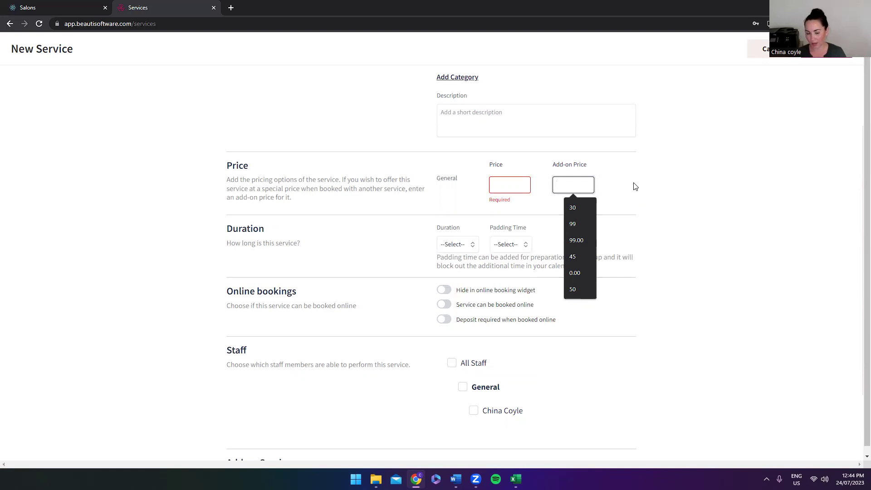
pyautogui.click(608, 189)
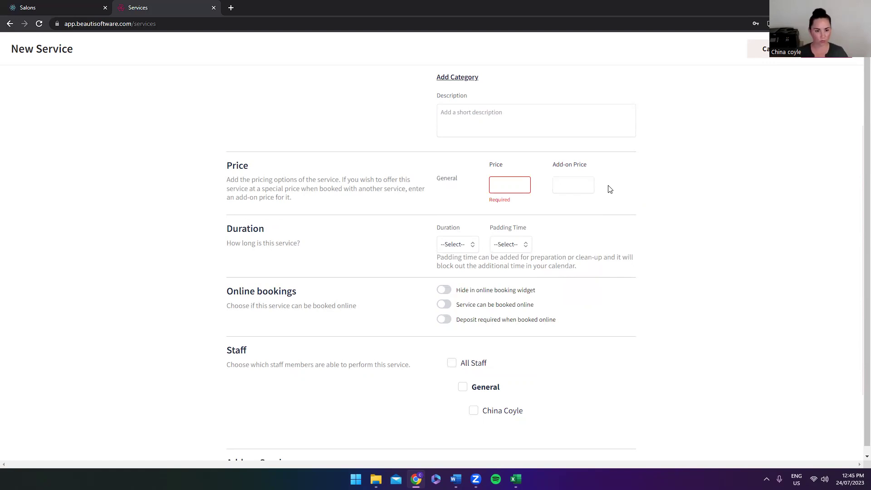
# Inspect the new service's duration and padding time options and revisit the add-on price, leaving all of them empty.
pyautogui.click(452, 248)
pyautogui.click(457, 247)
pyautogui.click(529, 245)
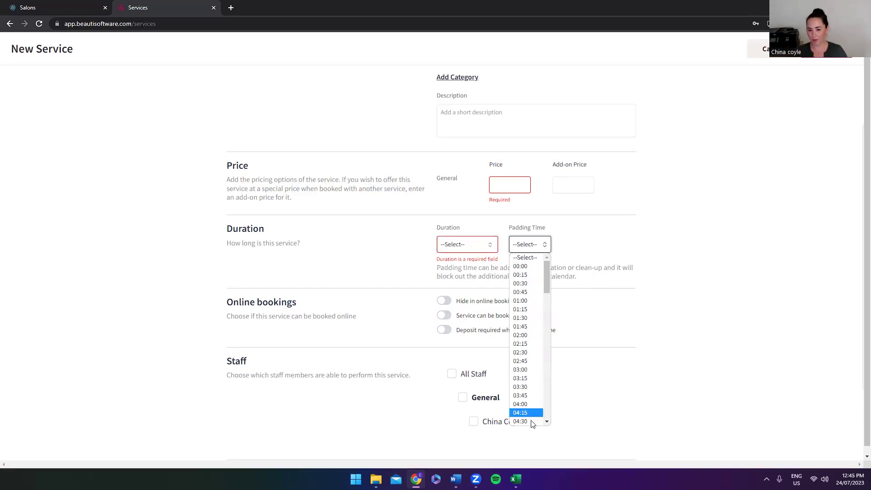
pyautogui.click(649, 208)
pyautogui.scroll(1, 648, 207)
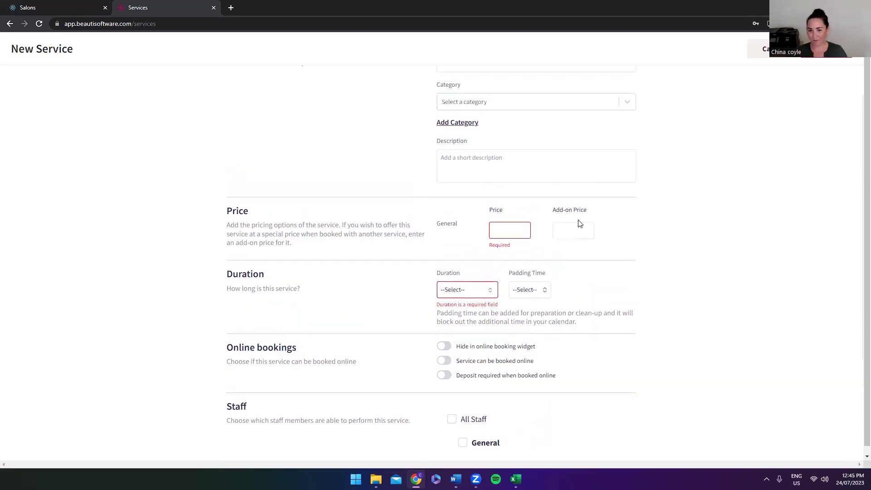
pyautogui.scroll(-2, 567, 261)
pyautogui.click(568, 145)
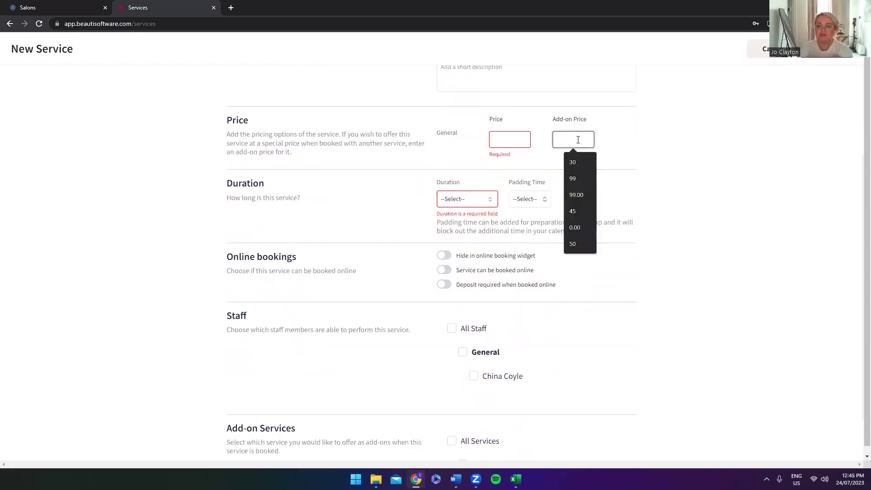
pyautogui.click(662, 146)
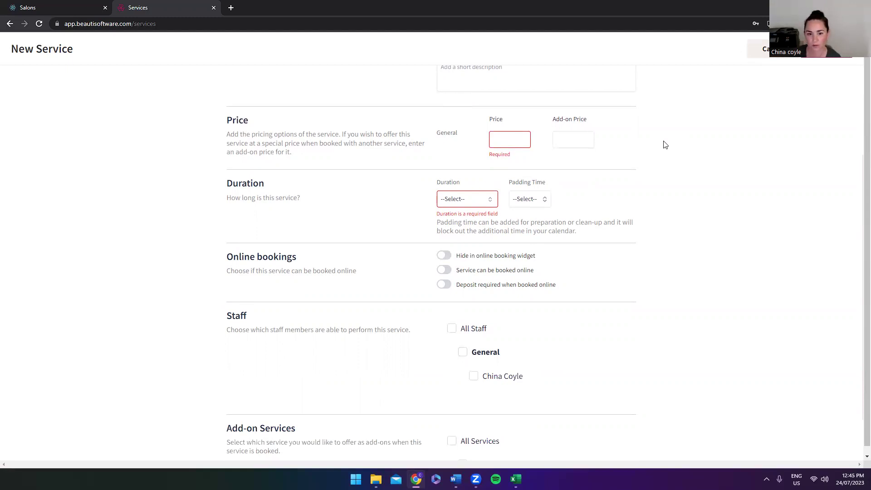
# Set the new service's add-on price to 30 and select Hhhh under Spa Facials as its add-on service.
pyautogui.click(587, 139)
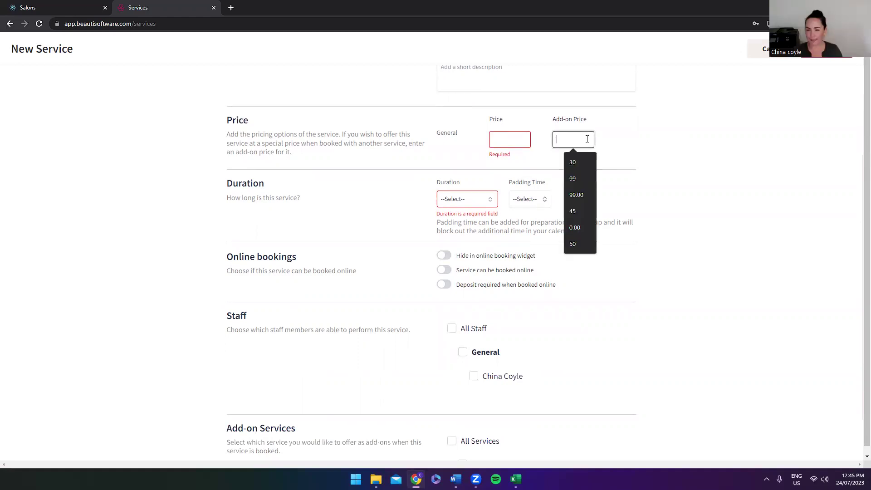
pyautogui.click(584, 161)
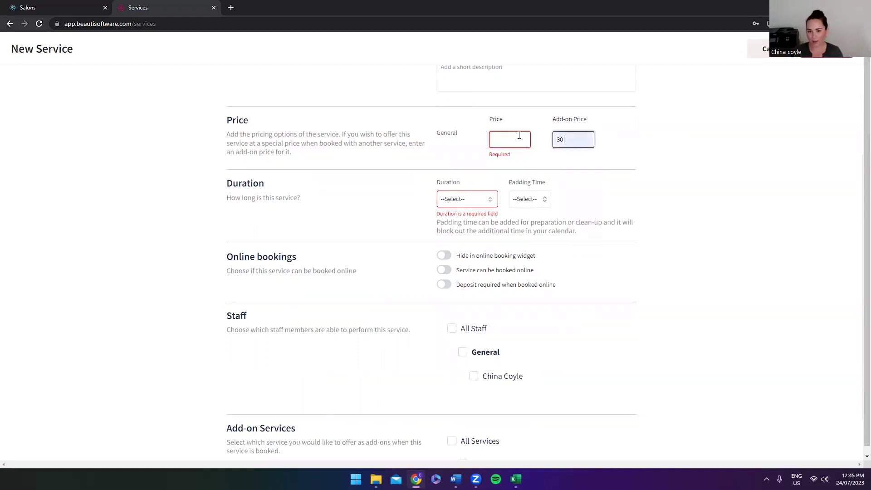
pyautogui.click(502, 138)
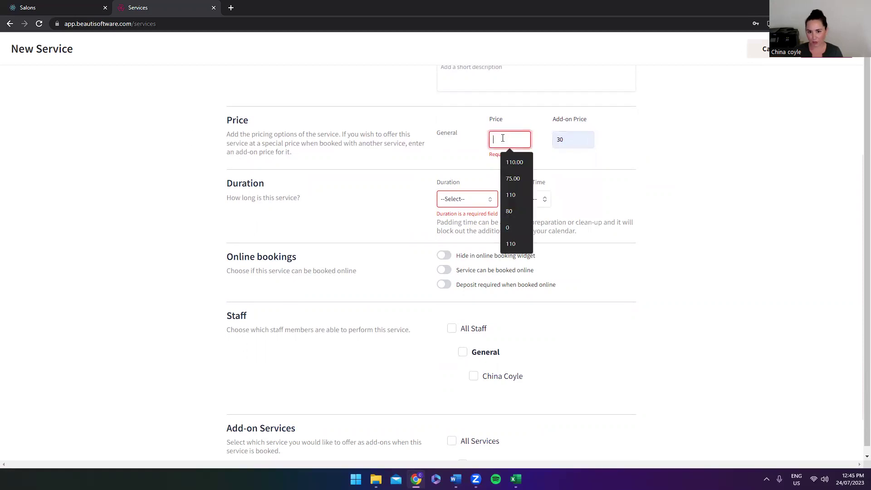
pyautogui.click(590, 138)
pyautogui.scroll(-2, 630, 195)
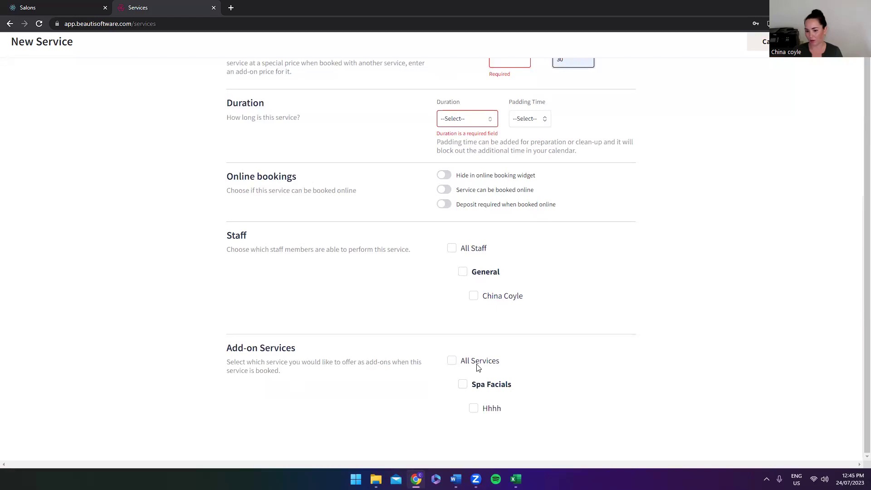
pyautogui.click(473, 410)
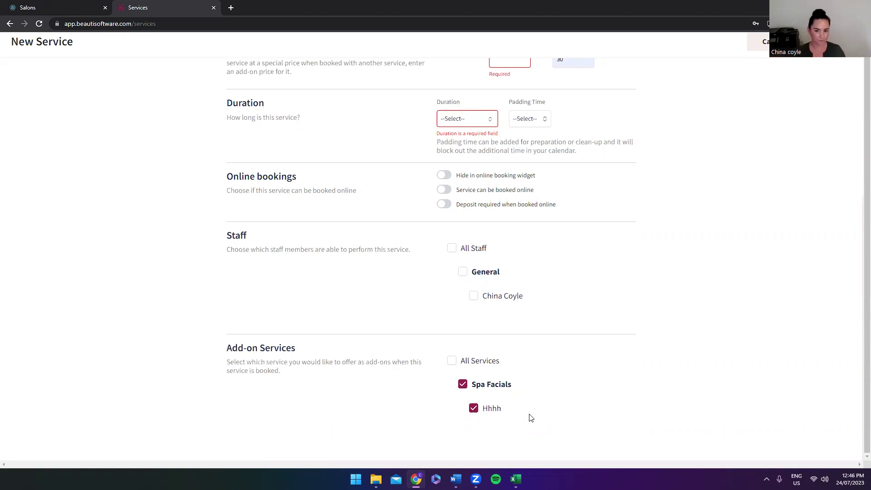
# Require a deposit when the new service is booked online and start entering the deposit price.
pyautogui.scroll(1, 568, 258)
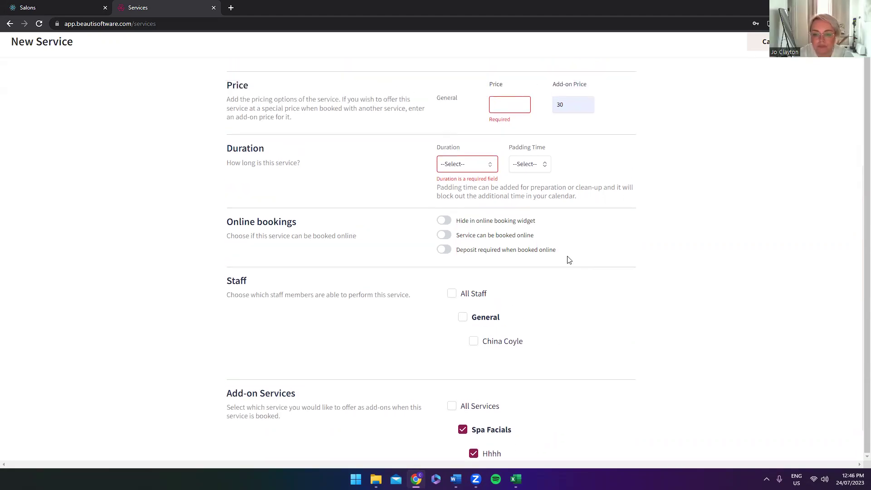
pyautogui.scroll(1, 613, 186)
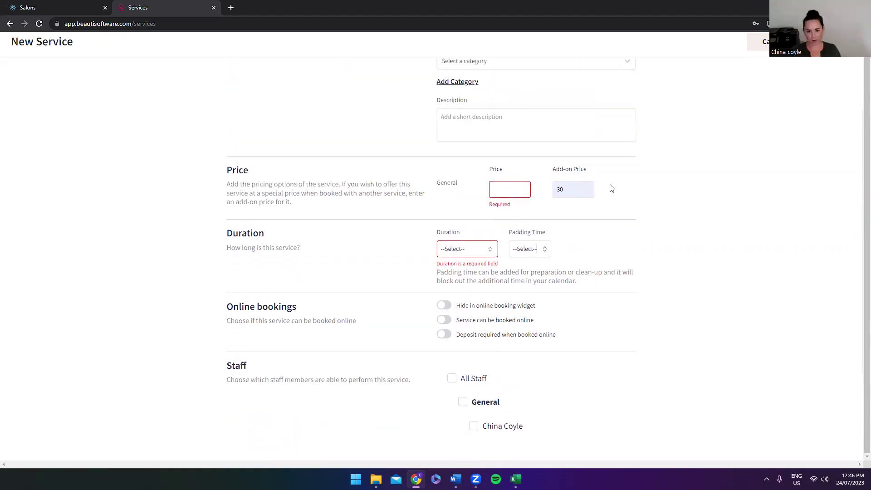
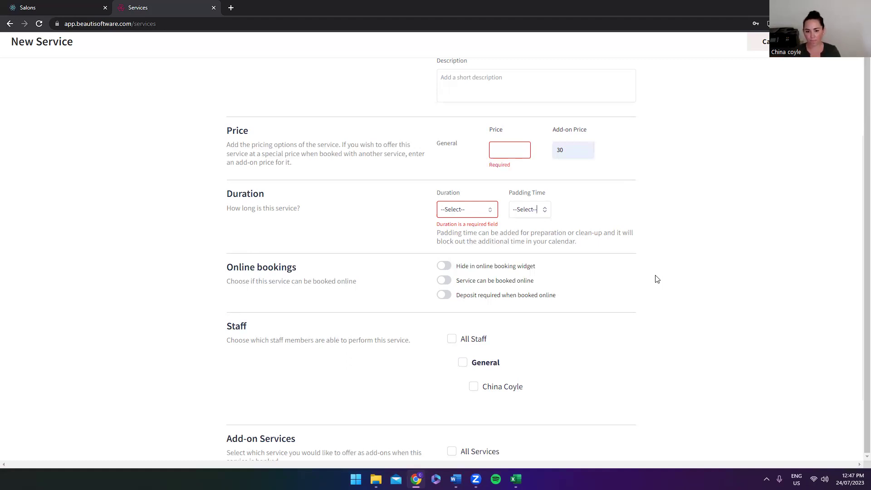
pyautogui.click(449, 295)
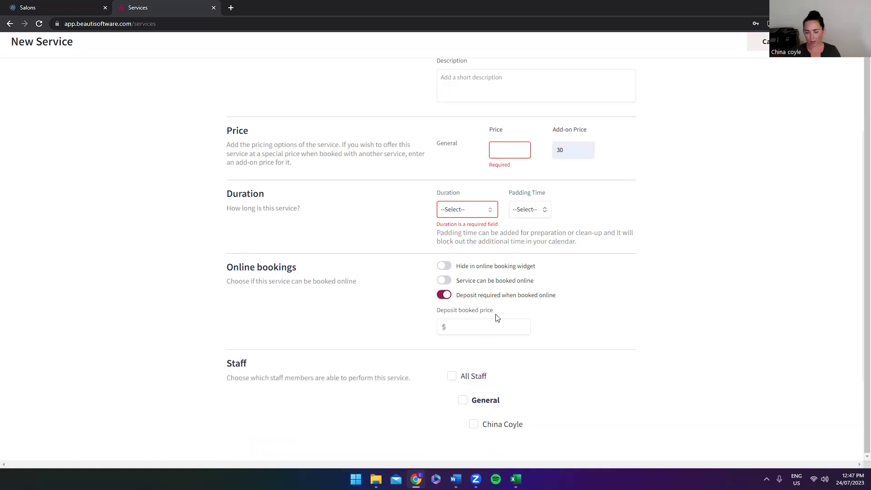
pyautogui.click(491, 327)
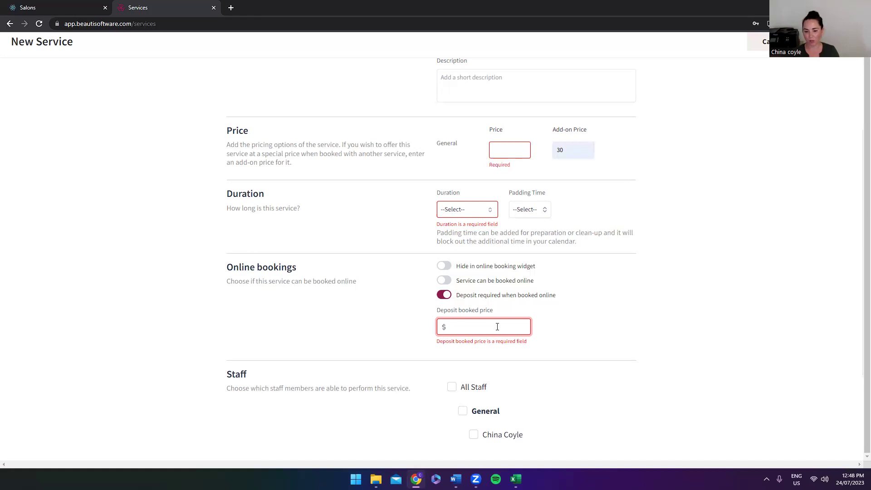
# Look over the complete new service form, discard it without saving, and open the products list.
pyautogui.scroll(-3, 497, 327)
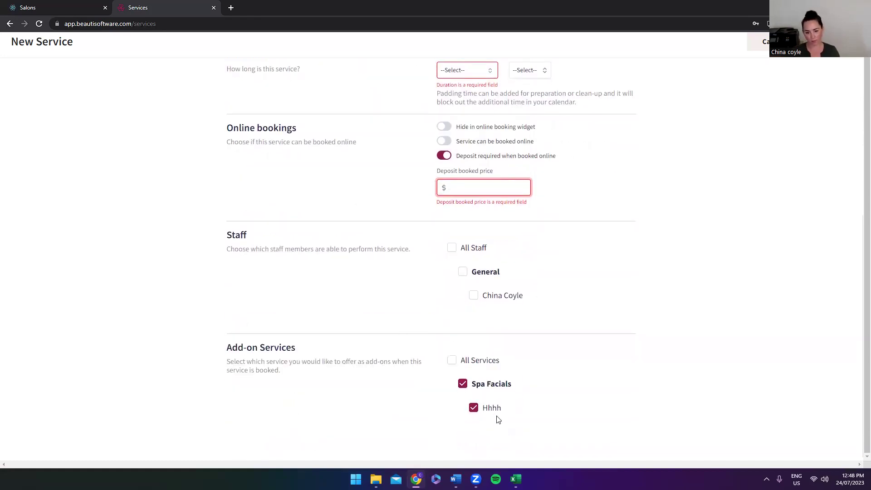
pyautogui.scroll(2, 510, 416)
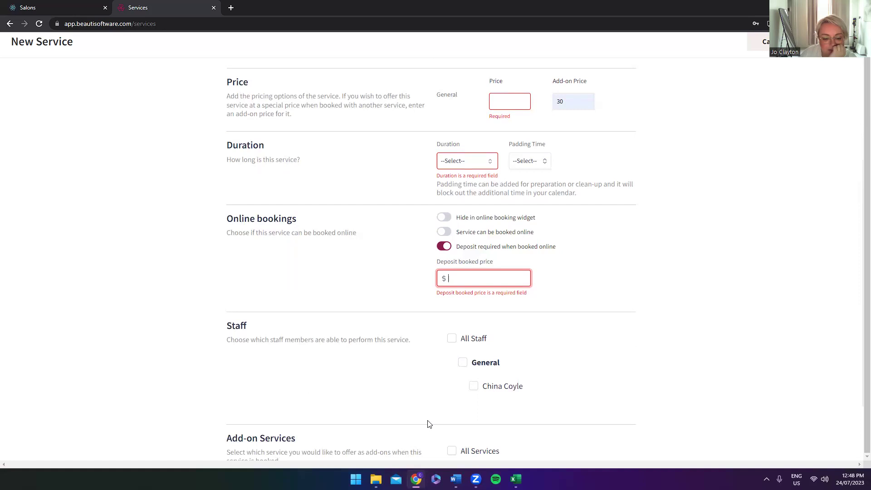
pyautogui.scroll(4, 628, 293)
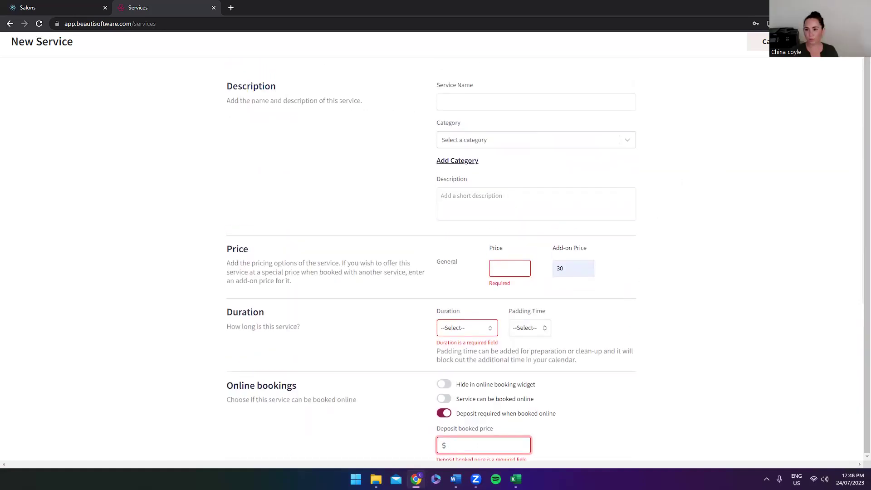
pyautogui.click(762, 42)
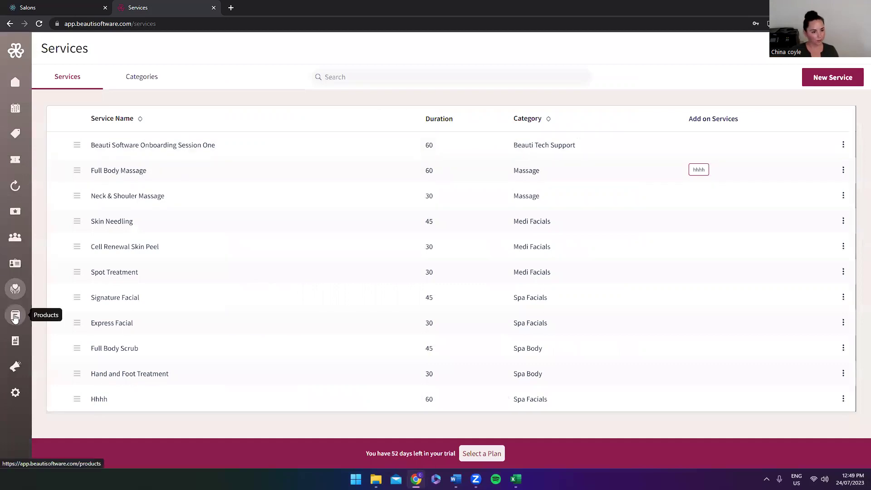
pyautogui.click(15, 317)
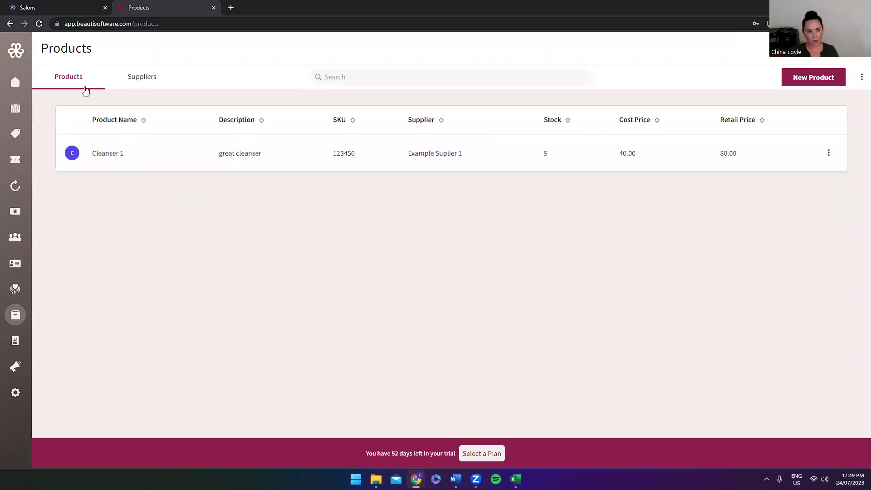
# View the suppliers list, return to the products list and open the Cleanser 1 product for editing.
pyautogui.click(152, 77)
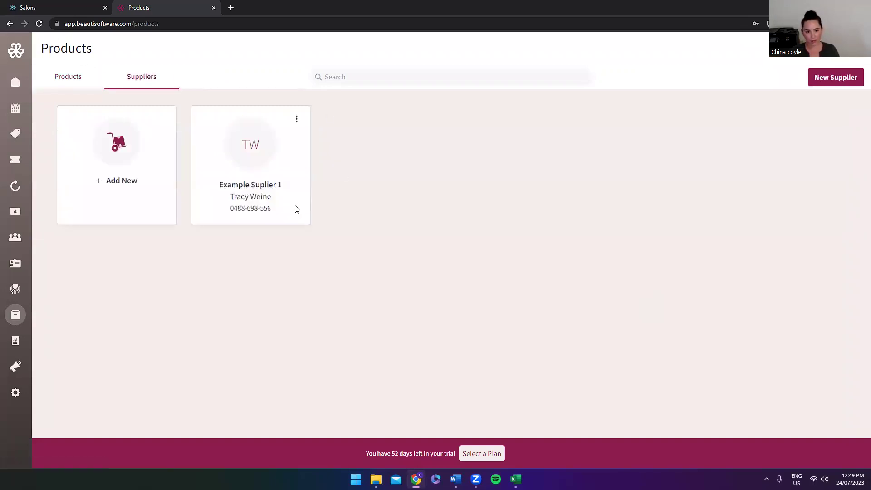
pyautogui.click(74, 79)
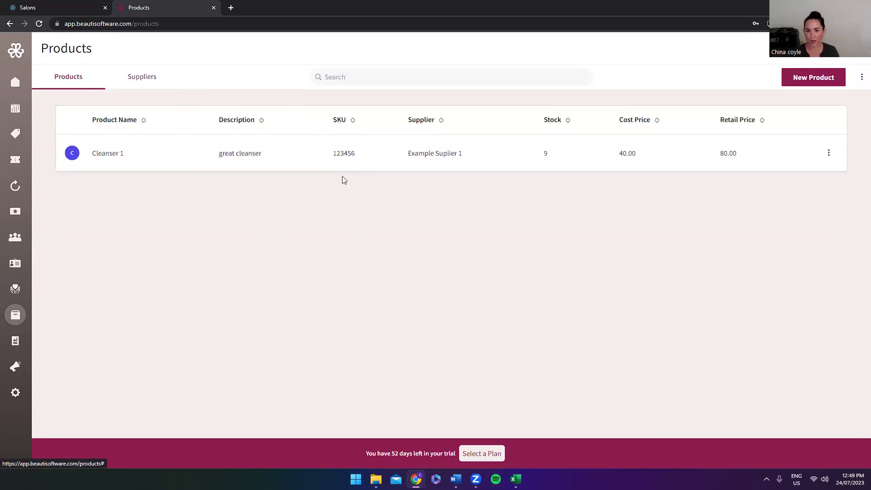
pyautogui.click(830, 154)
pyautogui.click(794, 176)
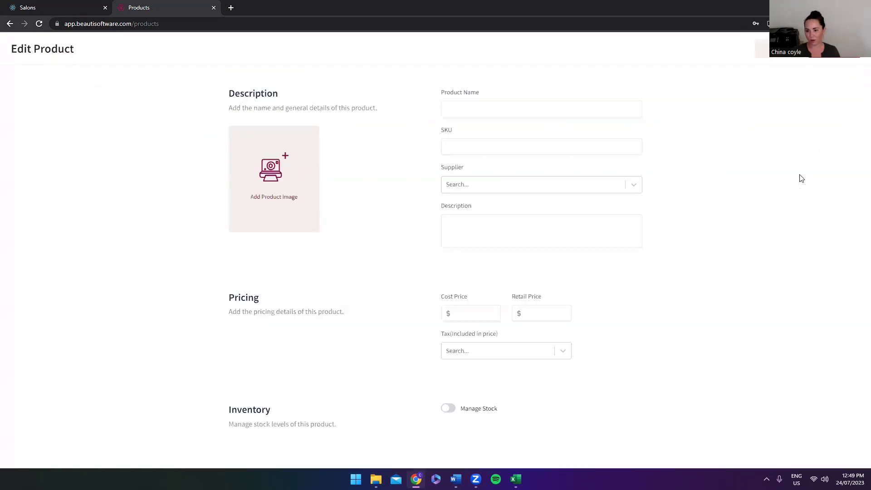
# Review the product's stock quantity and set its low stock threshold to 8.
pyautogui.click(448, 422)
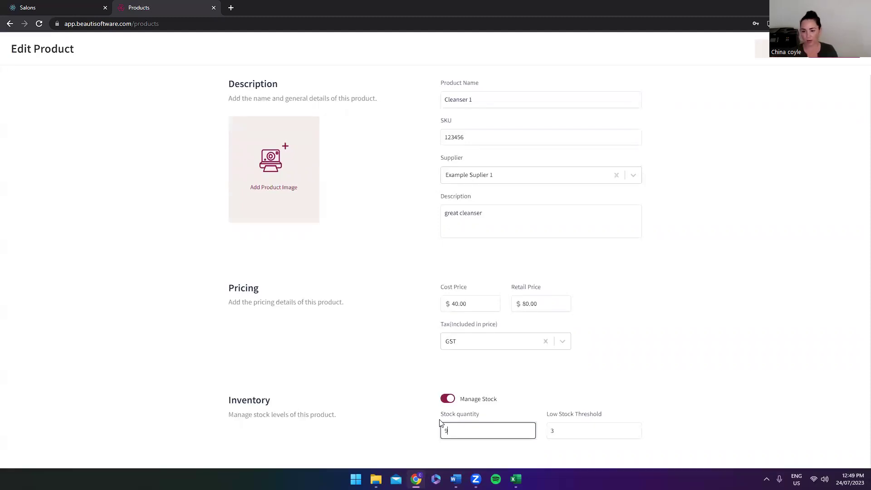
pyautogui.press('Tab')
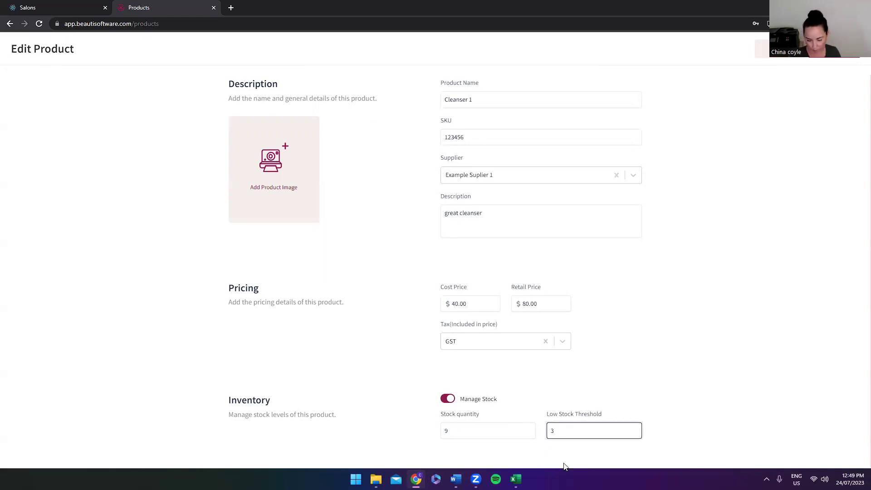
pyautogui.press('BackSpace')
pyautogui.write('8')
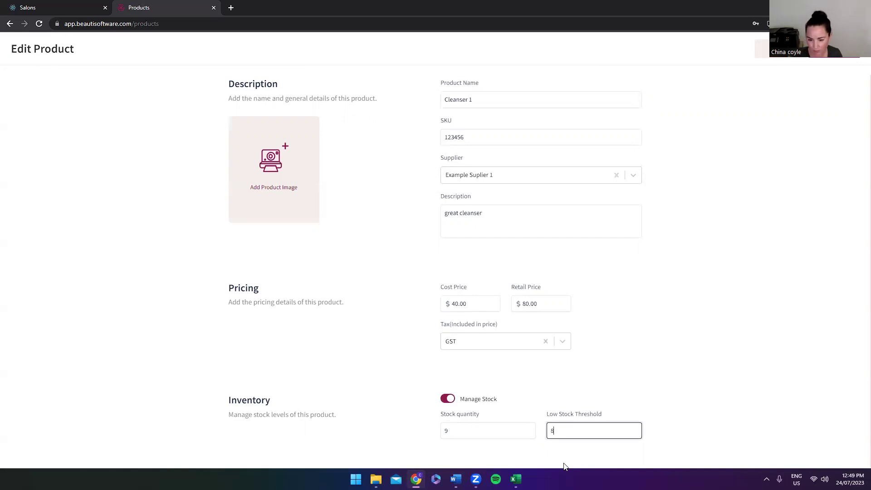
pyautogui.click(616, 421)
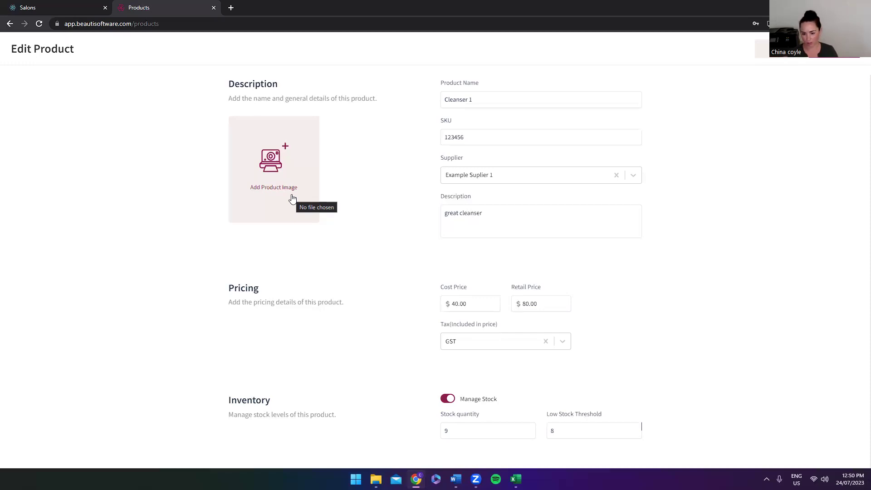
# Look over the rest of the Cleanser 1 product form and return to the products list.
pyautogui.click(448, 208)
pyautogui.scroll(1, 448, 208)
pyautogui.scroll(-1, 451, 229)
pyautogui.click(739, 281)
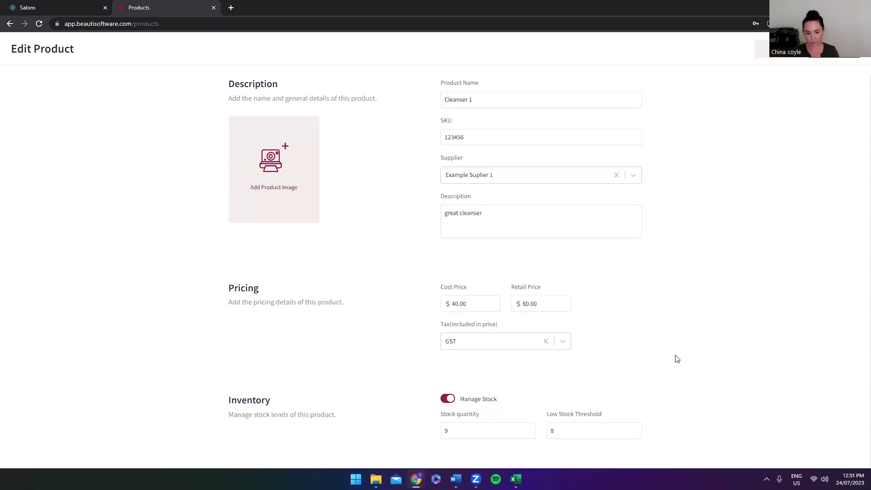
pyautogui.click(856, 62)
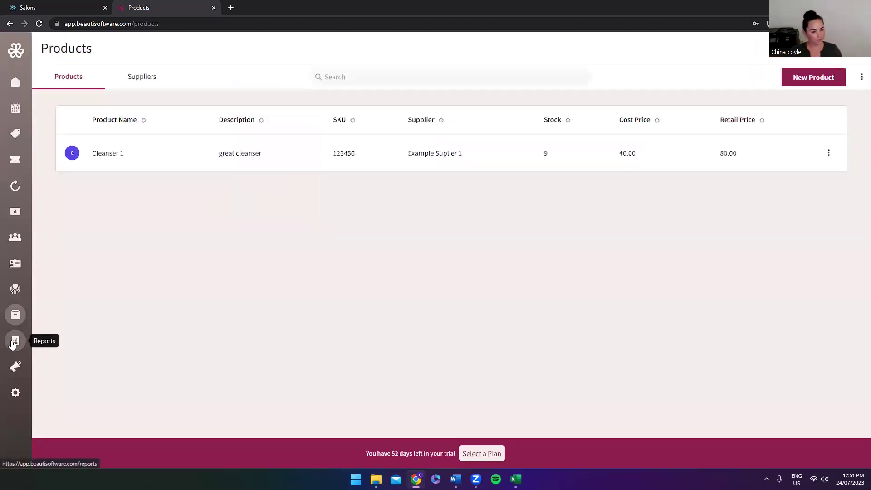
# Look over the available reports and the ready-made and automated marketing campaigns.
pyautogui.click(14, 344)
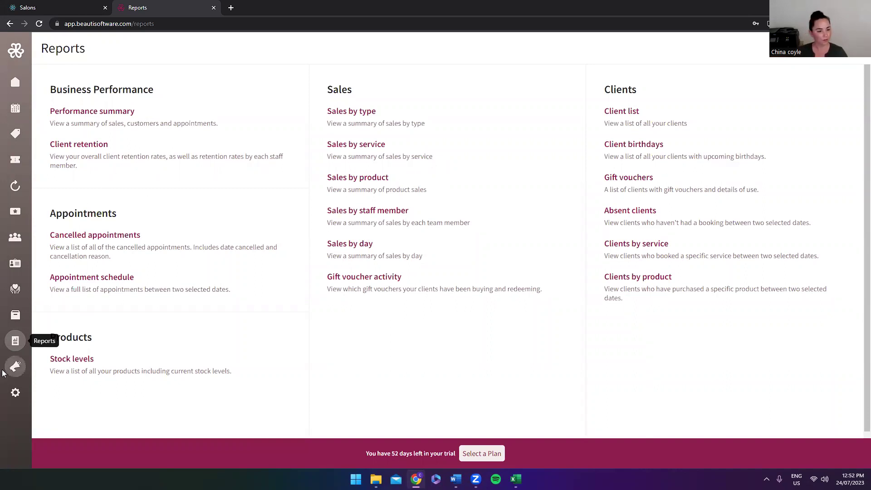
pyautogui.click(14, 368)
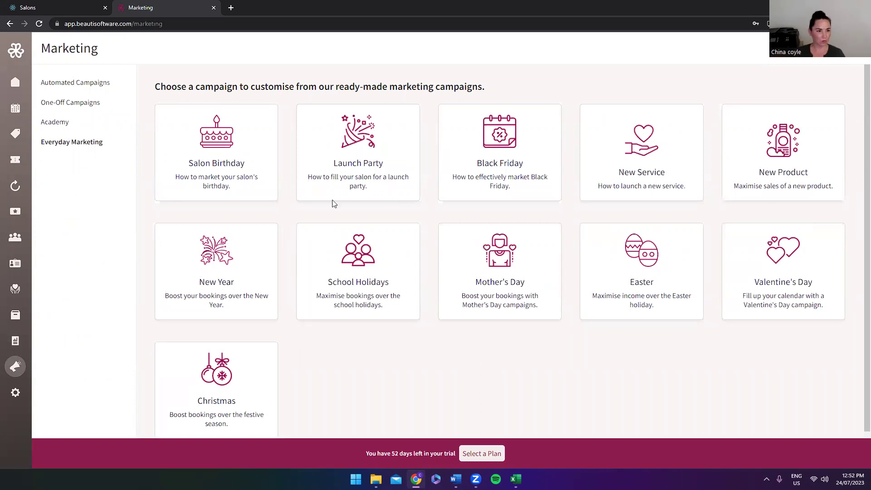
pyautogui.click(82, 83)
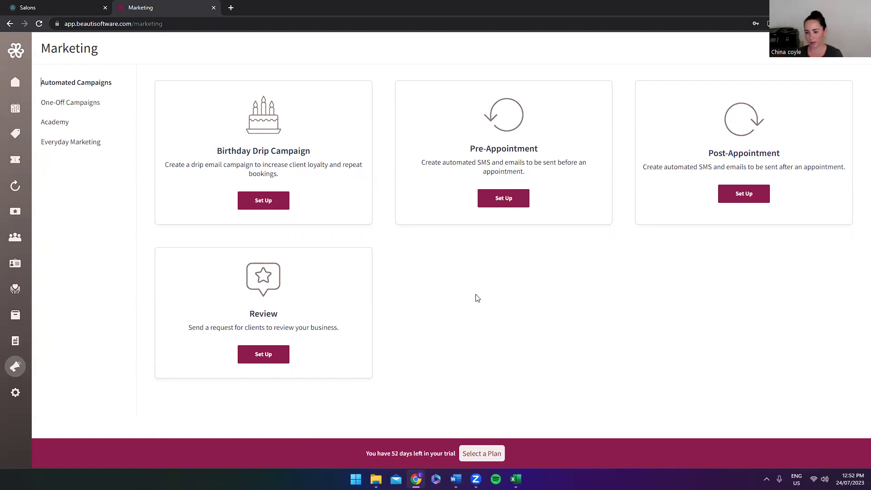
# Create a new post-appointment SMS campaign named Example.
pyautogui.click(750, 200)
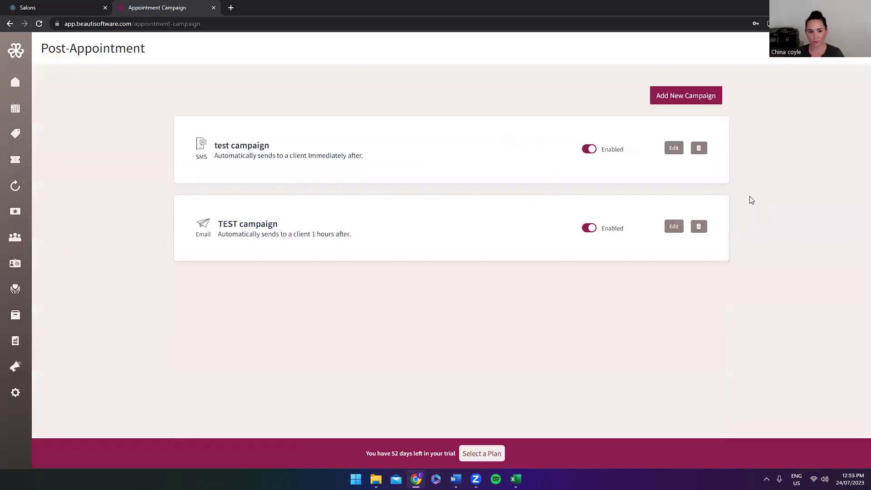
pyautogui.click(696, 99)
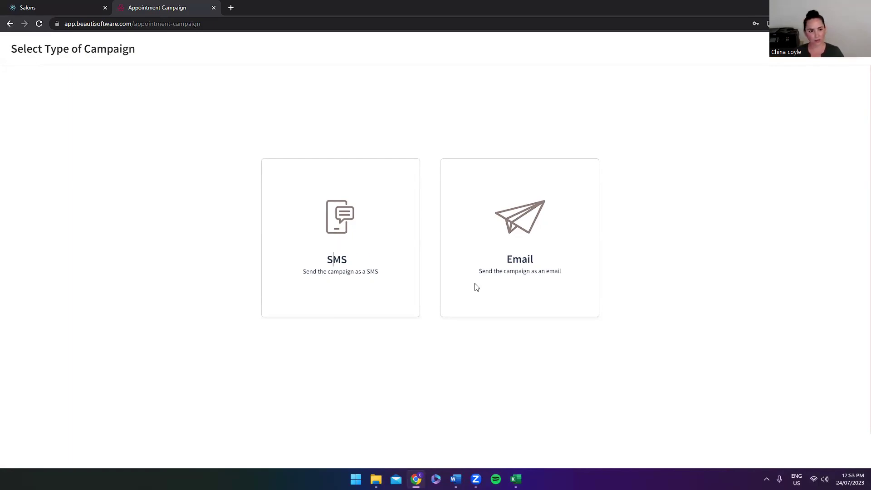
pyautogui.click(376, 239)
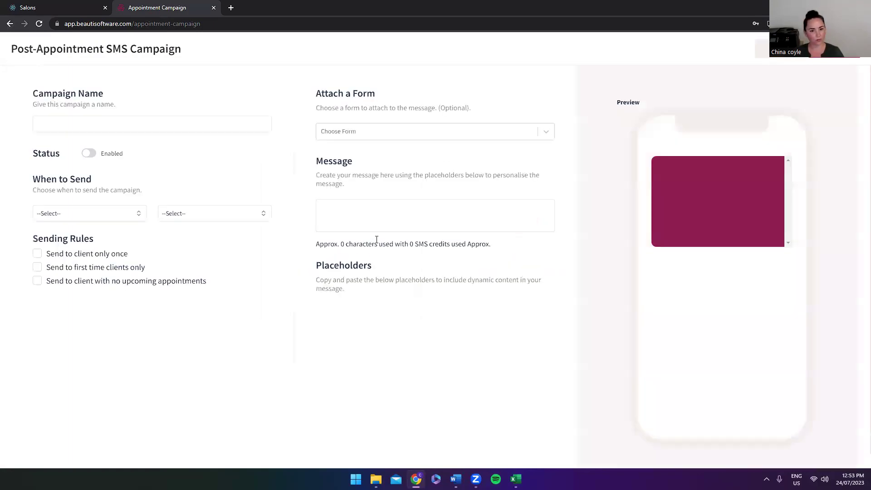
pyautogui.click(110, 119)
pyautogui.write('Example')
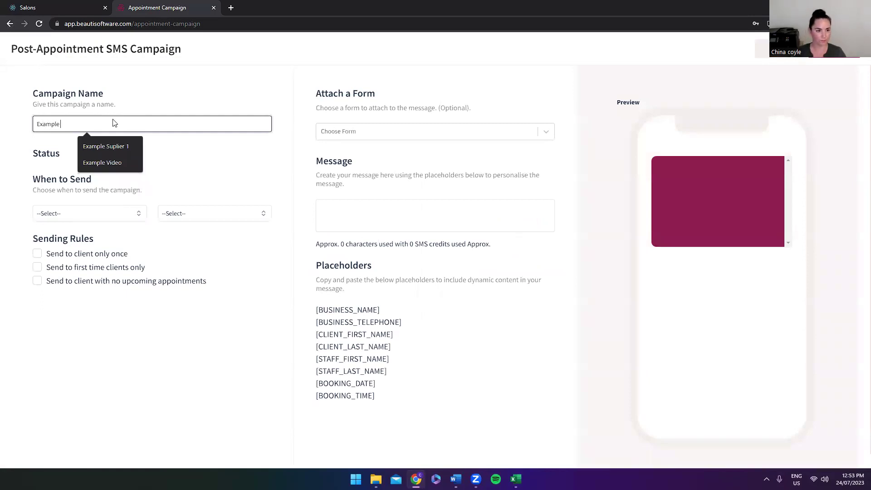
# Check the send timing options and make the campaign apply to Selected Services with Neck & Shouler Massage chosen.
pyautogui.click(215, 161)
pyautogui.click(83, 212)
pyautogui.click(83, 212)
pyautogui.click(224, 215)
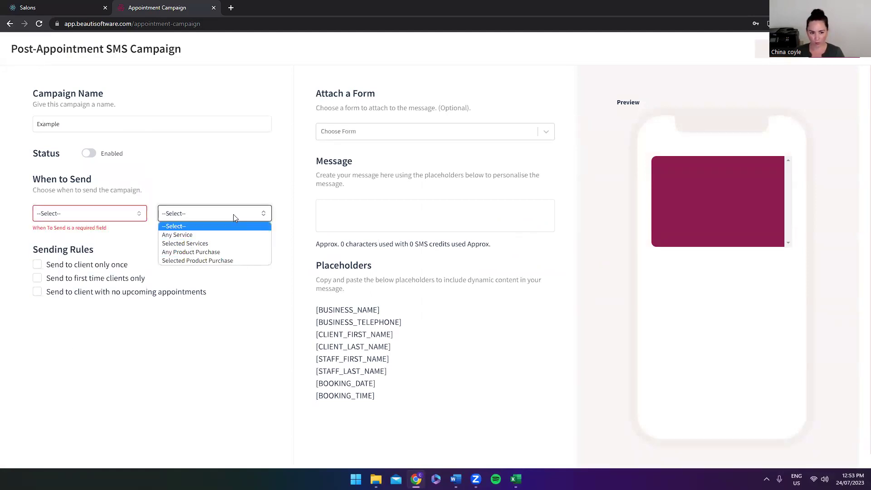
pyautogui.click(230, 189)
pyautogui.click(221, 210)
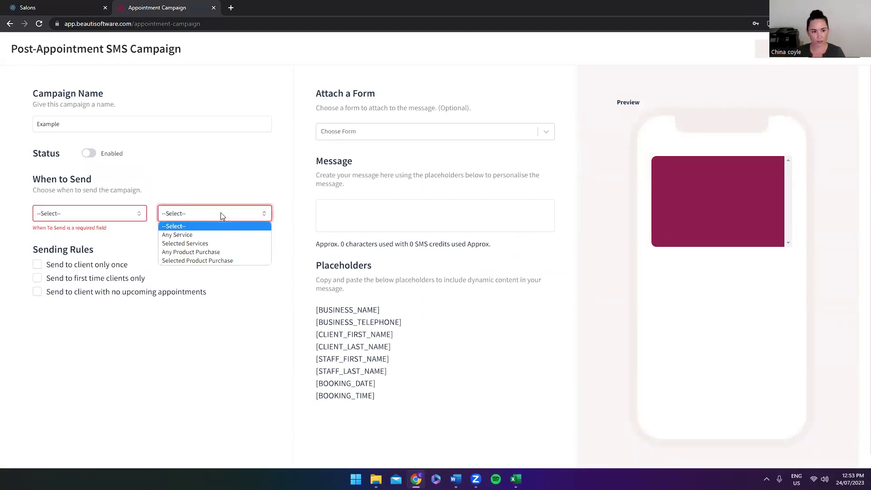
pyautogui.click(195, 244)
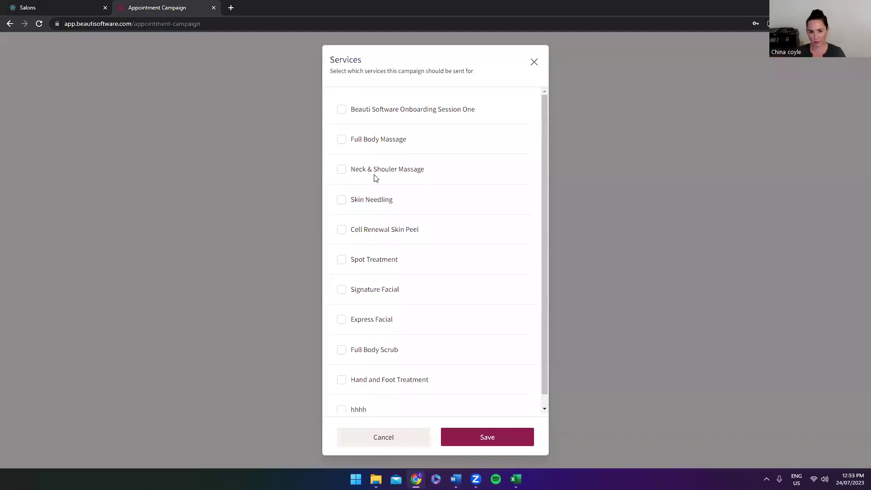
pyautogui.click(342, 171)
pyautogui.click(481, 436)
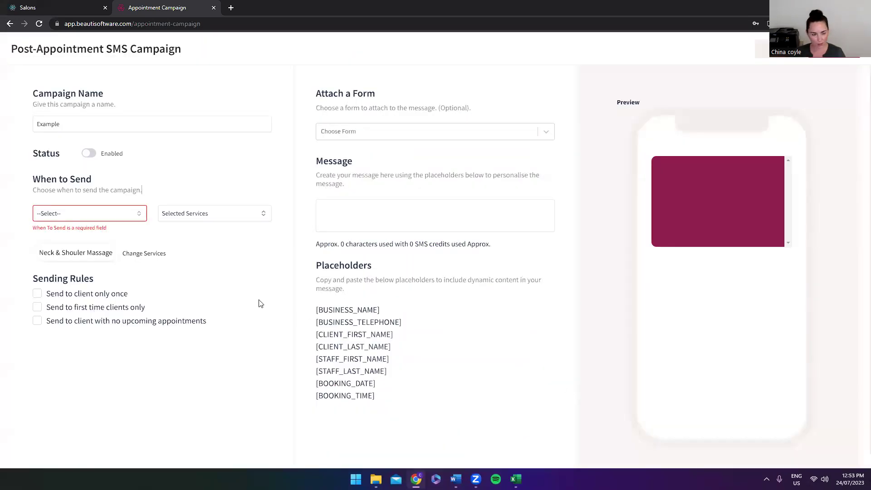
# Try Any Product Purchase and Selected Product Purchase as the campaign trigger, choosing Cleanser 1.
pyautogui.click(234, 216)
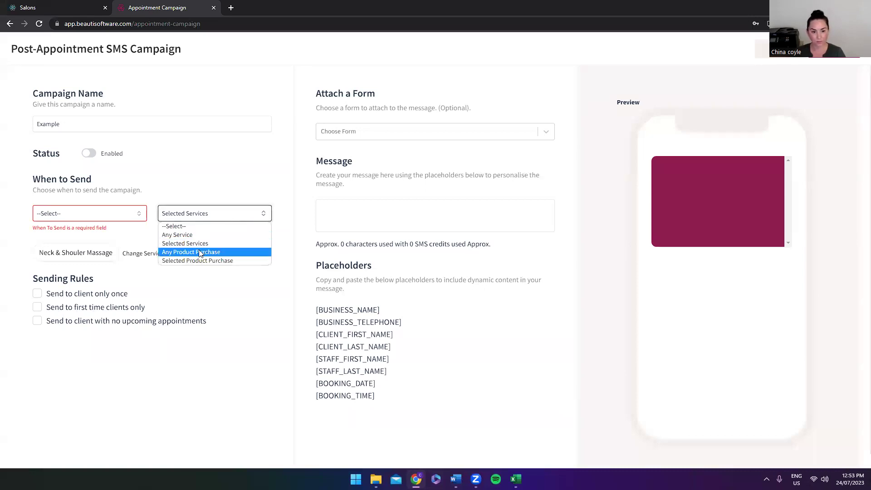
pyautogui.click(200, 252)
pyautogui.click(214, 217)
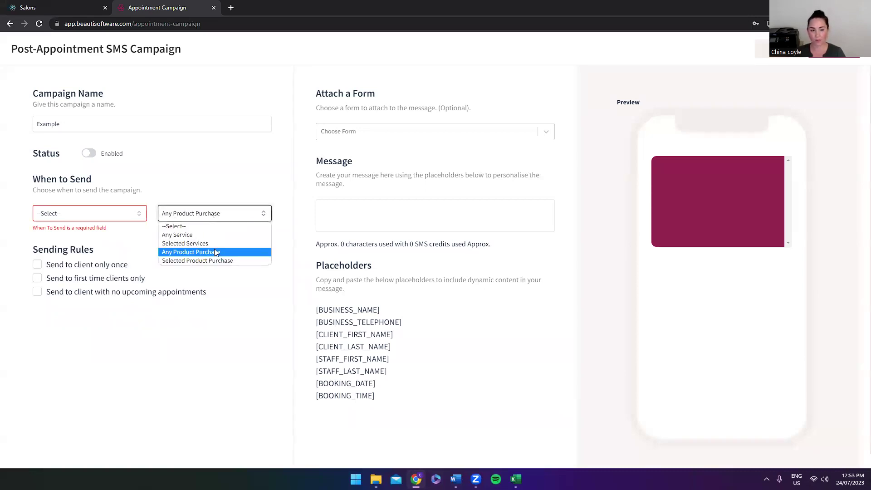
pyautogui.click(187, 261)
pyautogui.click(342, 248)
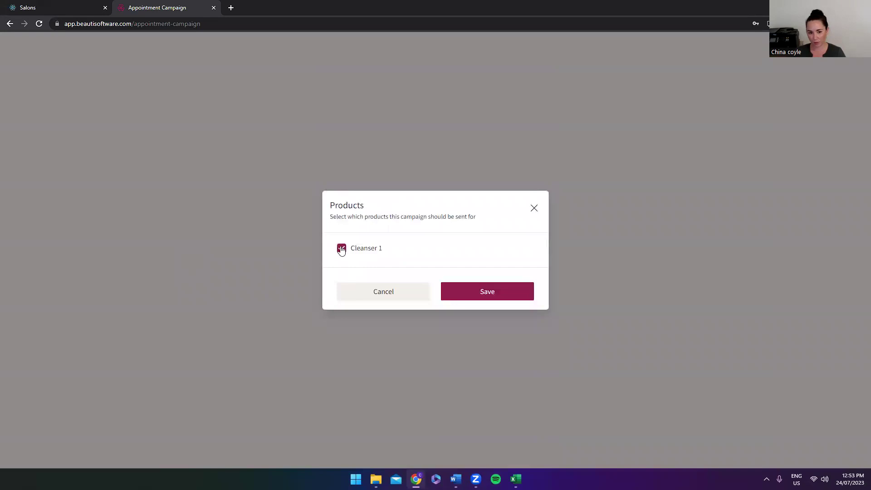
pyautogui.click(469, 292)
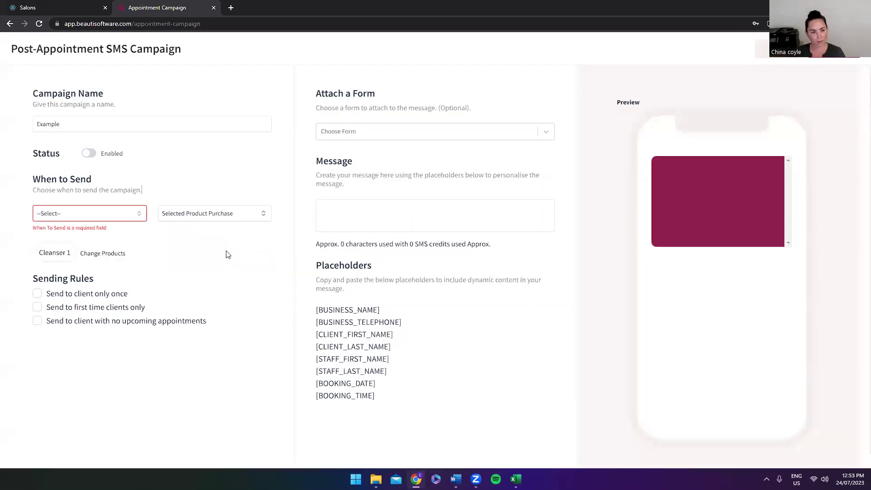
# Send the campaign 1 hours after Selected Services, adding Skin Needling, Spot Treatment and Signature Facial to the chosen services.
pyautogui.click(108, 214)
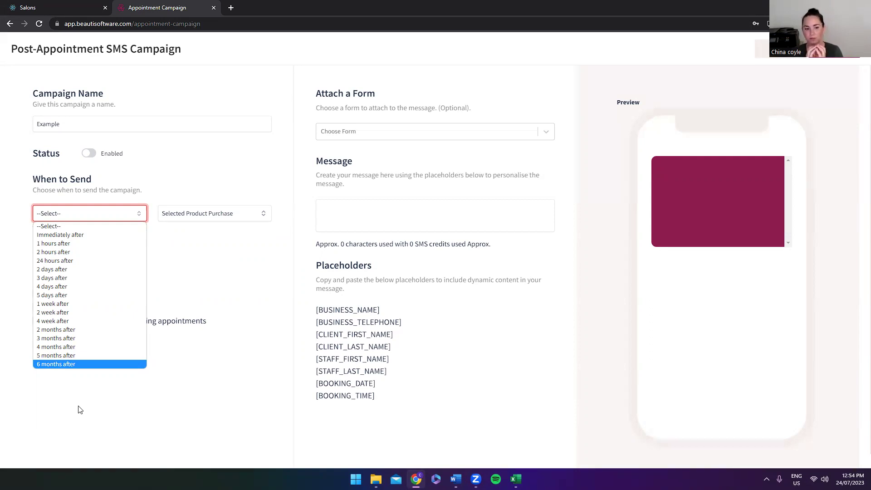
pyautogui.click(235, 213)
pyautogui.click(211, 243)
pyautogui.click(341, 200)
pyautogui.click(342, 261)
pyautogui.click(343, 295)
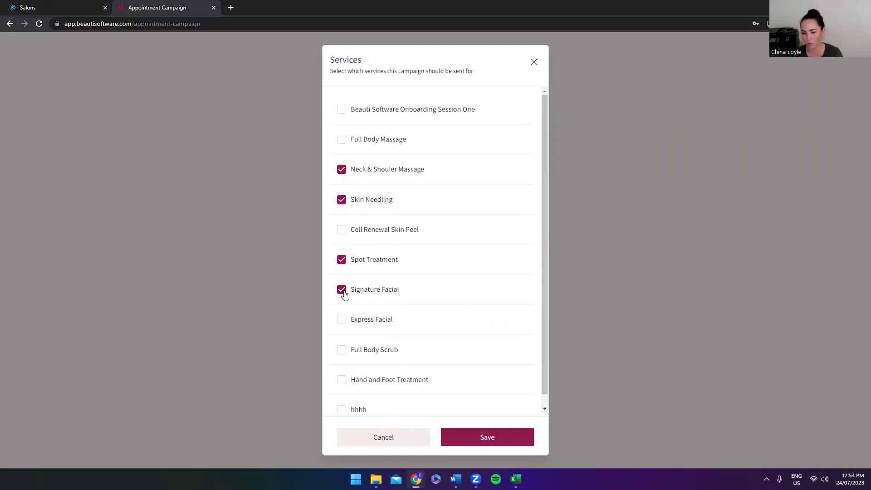
pyautogui.click(484, 433)
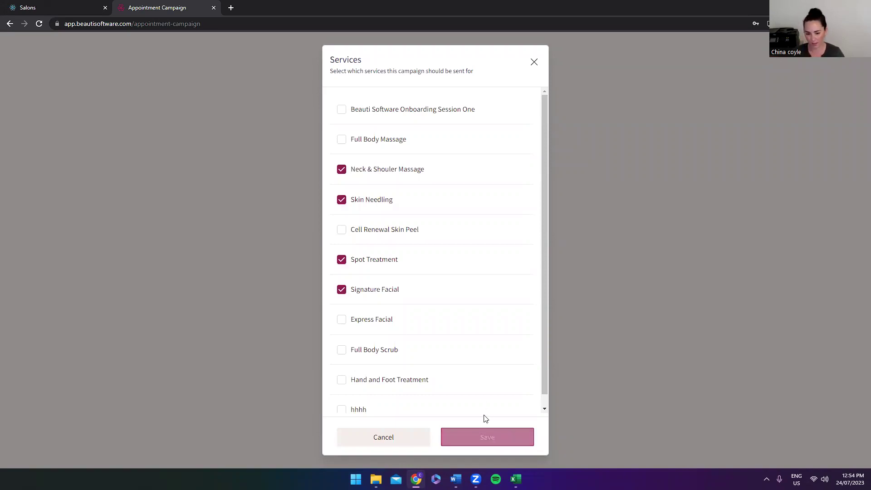
pyautogui.click(80, 215)
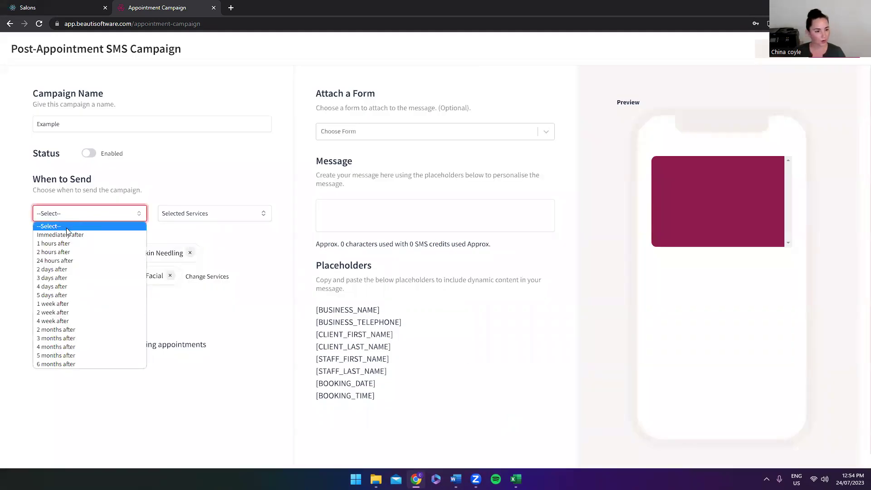
pyautogui.click(66, 244)
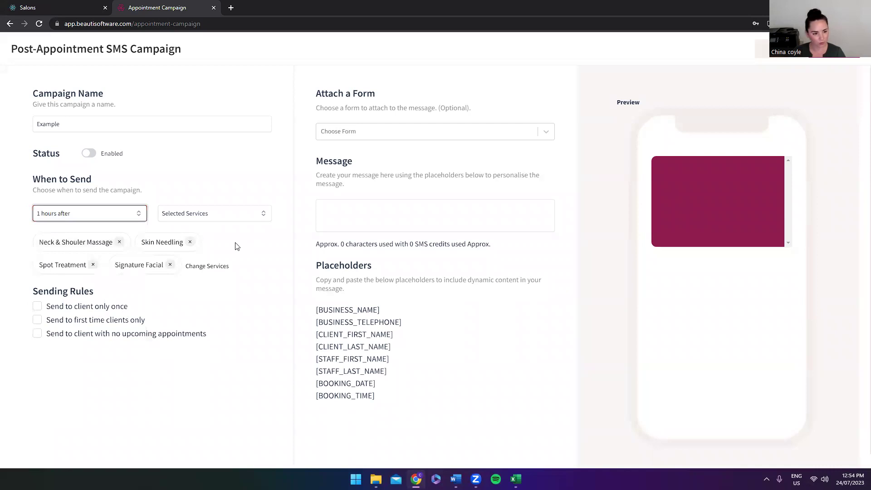
# Try the sending rules for sending only once and for first time clients only, clearing each again.
pyautogui.click(37, 321)
pyautogui.click(37, 320)
pyautogui.click(38, 307)
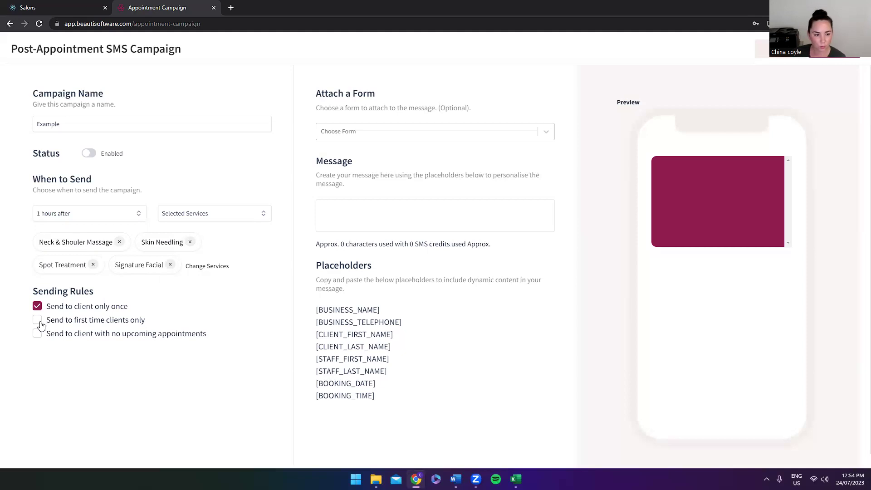
pyautogui.click(37, 306)
pyautogui.click(37, 321)
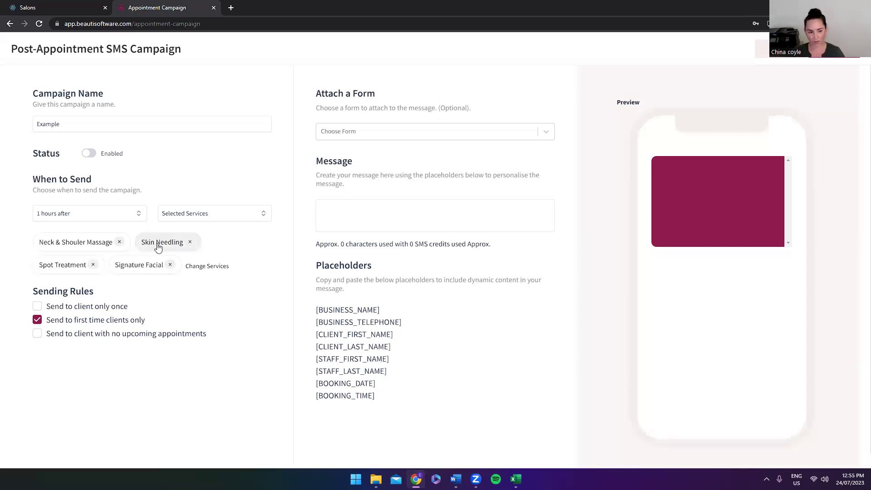
pyautogui.click(37, 320)
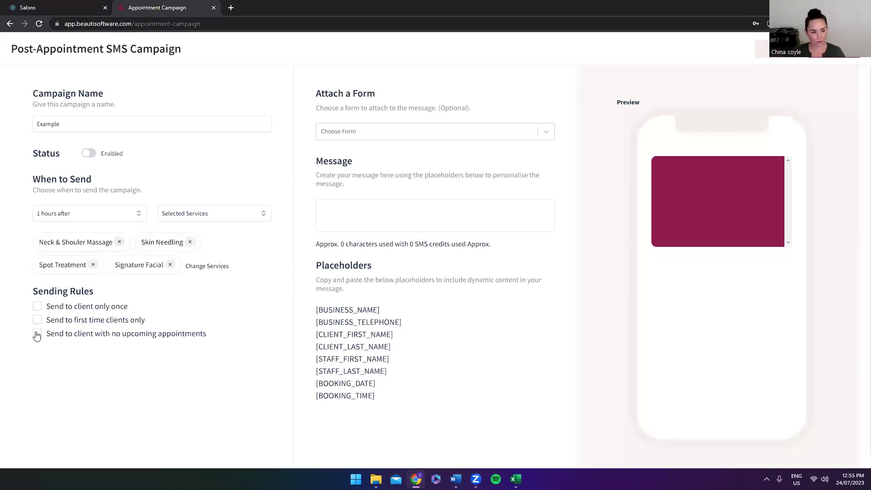
# Restrict sending to clients with no upcoming appointments and look over the forms available to attach.
pyautogui.click(37, 335)
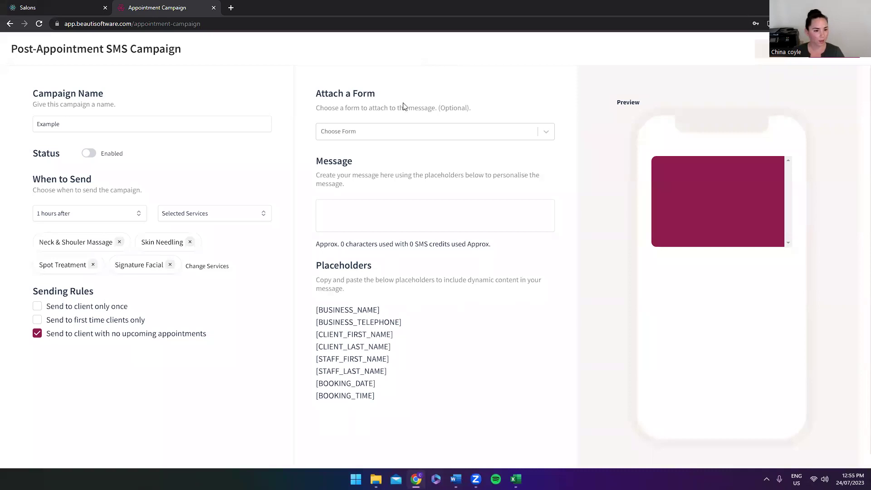
pyautogui.click(379, 131)
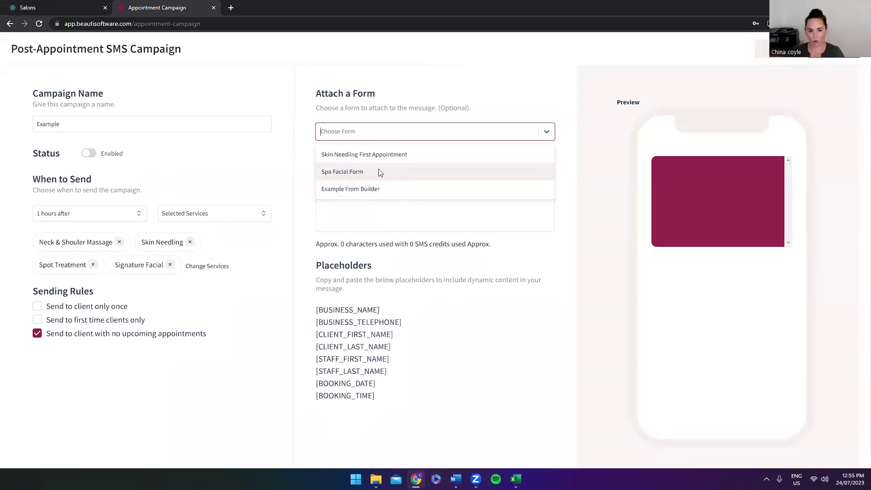
pyautogui.press('Escape')
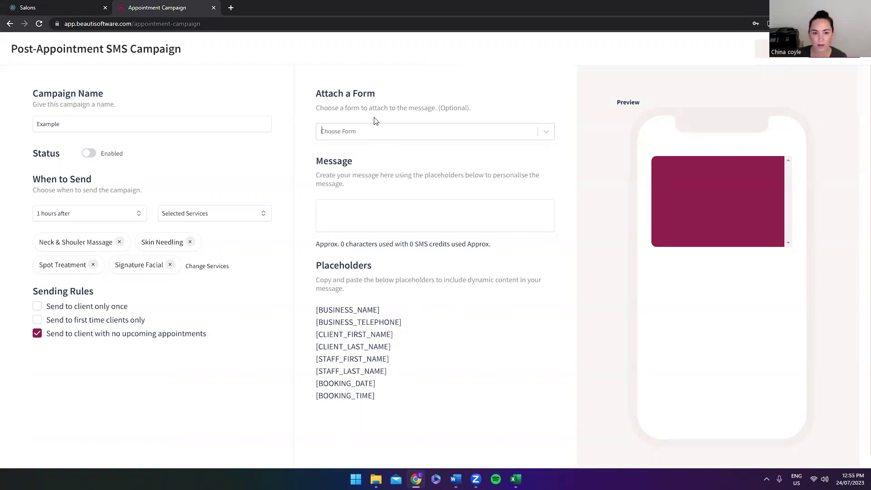
# Attach the Example From Builder form to the SMS message and examine the form link inserted in it.
pyautogui.click(366, 132)
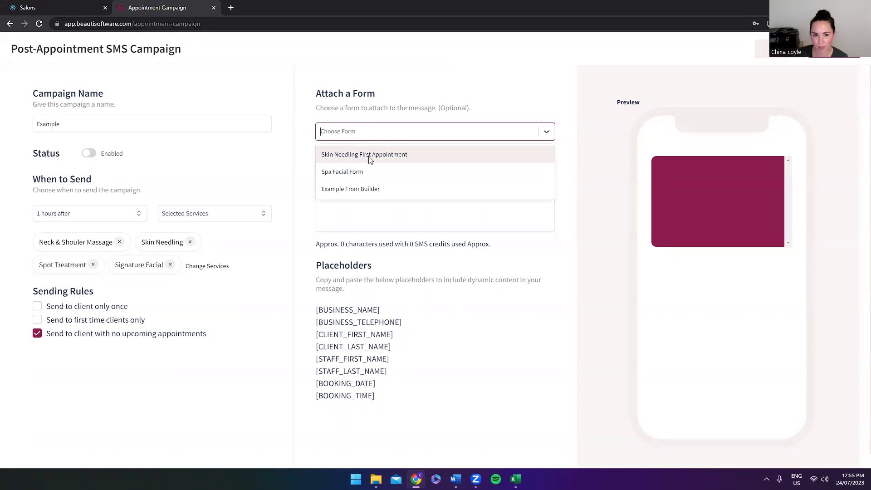
pyautogui.click(351, 190)
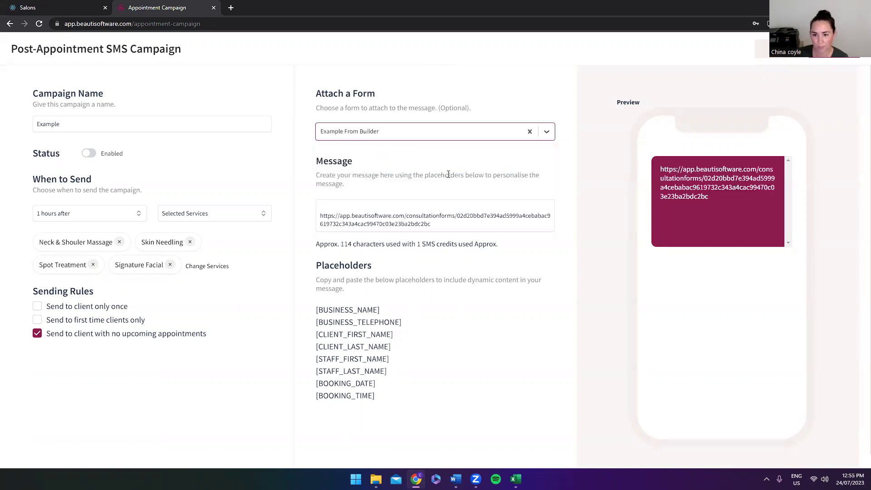
pyautogui.click(395, 205)
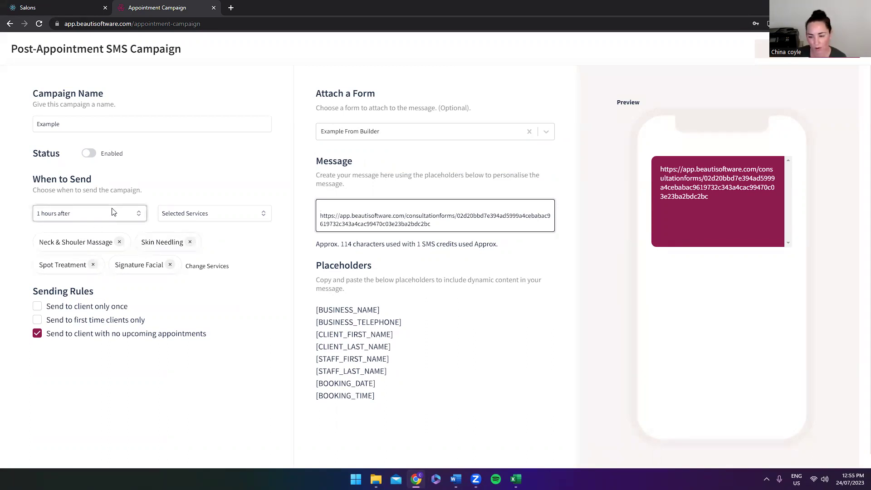
pyautogui.moveTo(444, 223); pyautogui.dragTo(318, 220)
pyautogui.click(437, 224)
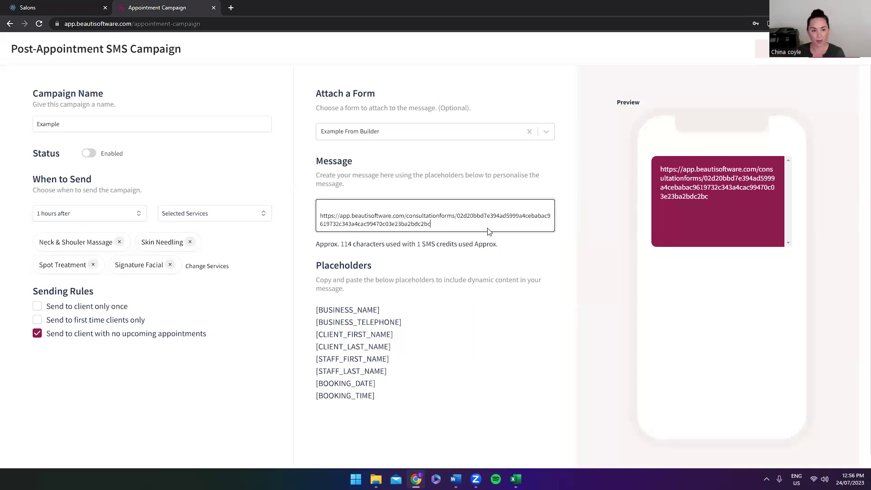
# Try sending 2 days after, settle on 2 week after, and clear the rule for clients with no upcoming appointments.
pyautogui.click(96, 219)
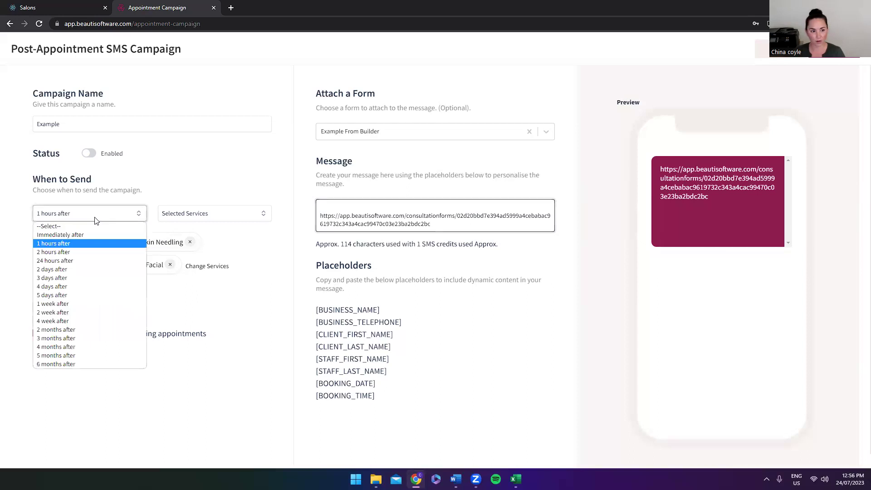
pyautogui.click(71, 272)
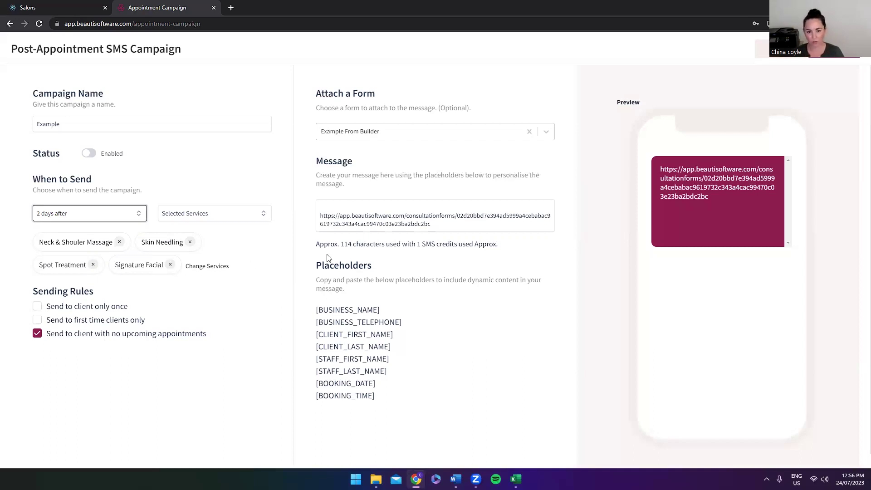
pyautogui.click(89, 214)
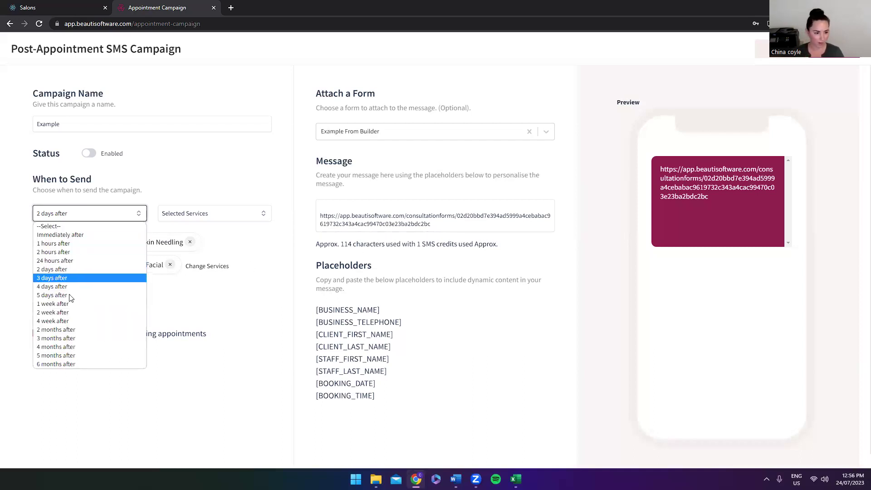
pyautogui.click(66, 313)
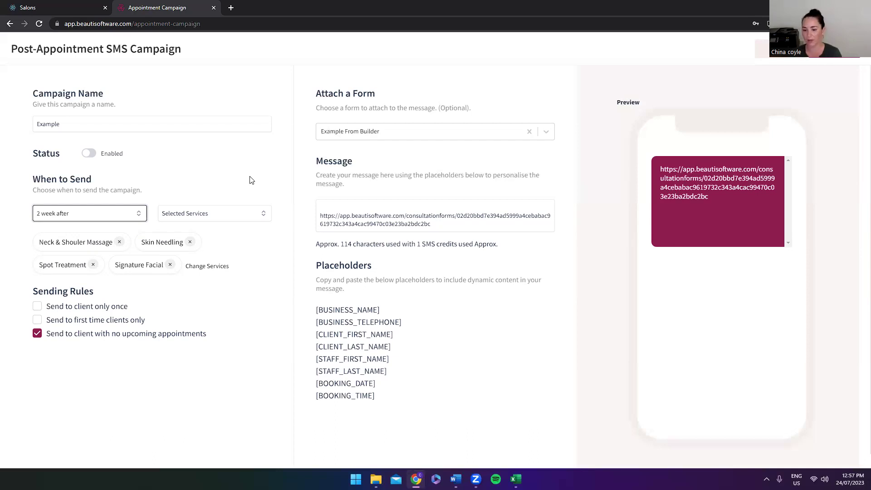
pyautogui.click(436, 420)
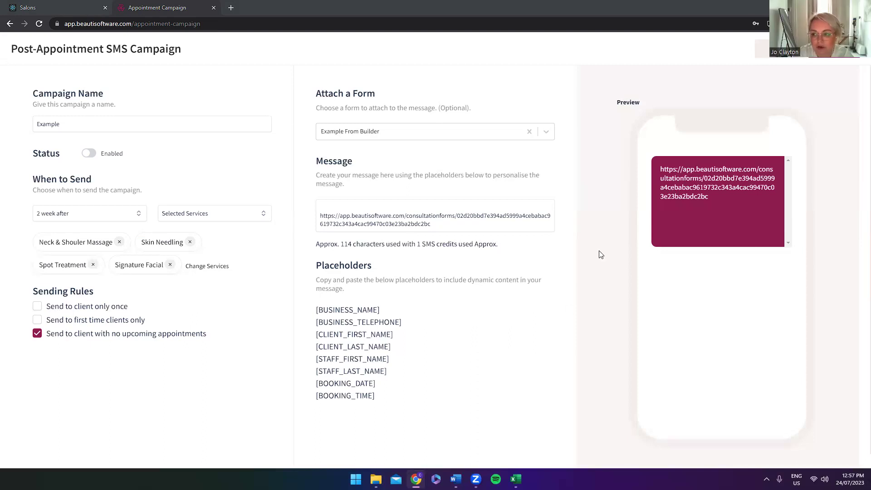
pyautogui.click(38, 334)
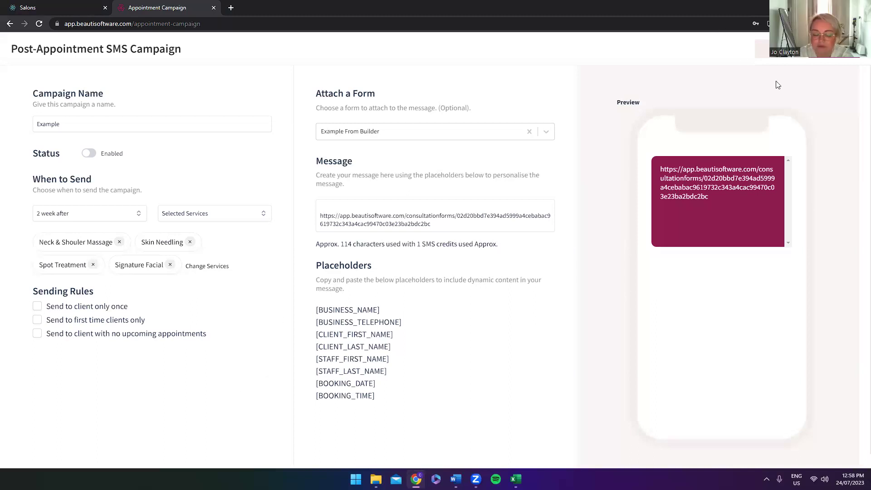
# Save the Example campaign and try its status switch, leaving it disabled.
pyautogui.click(794, 48)
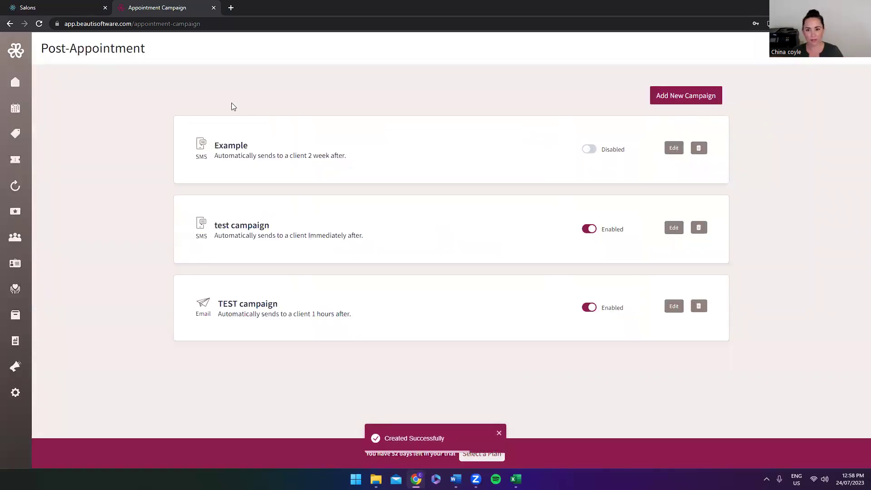
pyautogui.click(592, 149)
pyautogui.click(588, 149)
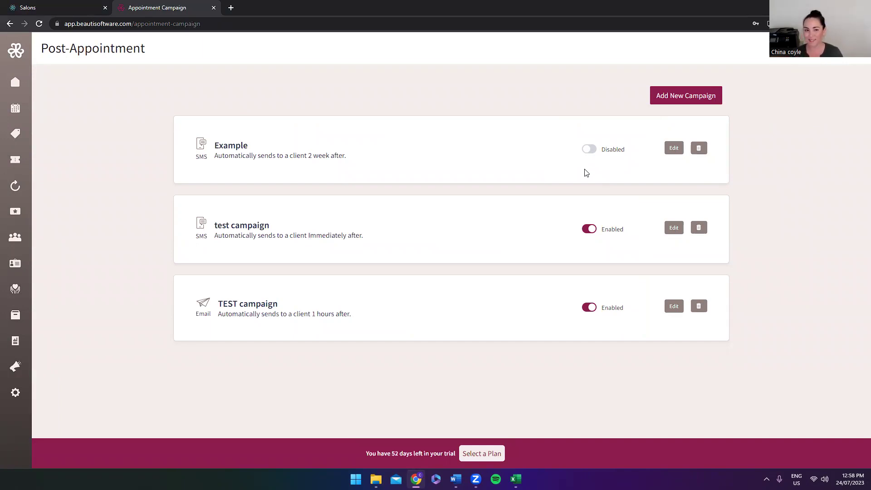
# Start a new post-appointment email campaign and look over its timing, trigger and subject fields.
pyautogui.click(694, 93)
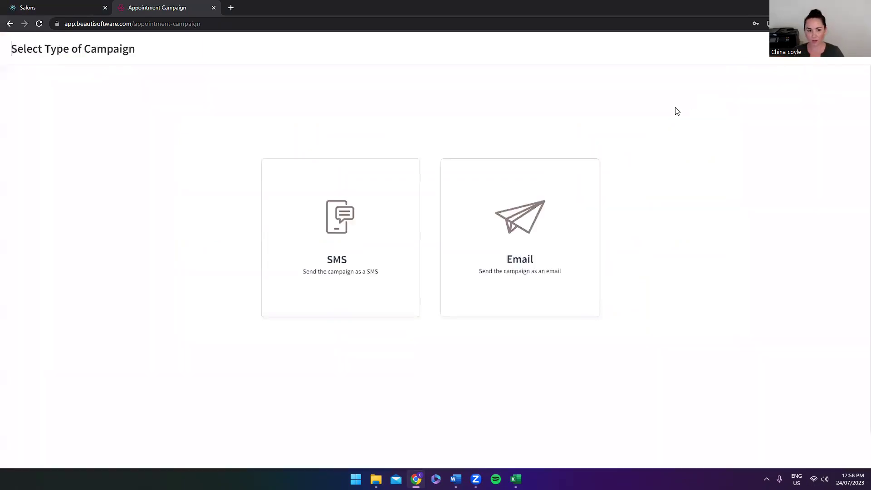
pyautogui.click(492, 258)
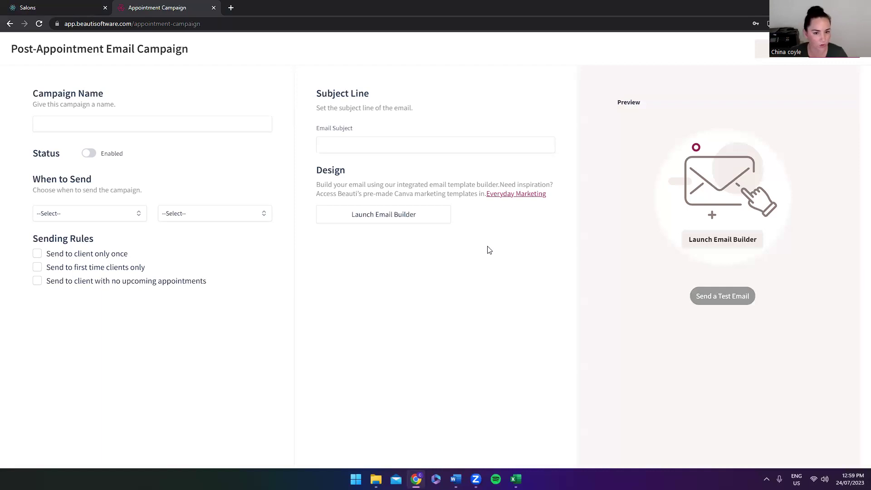
pyautogui.click(88, 222)
pyautogui.click(213, 213)
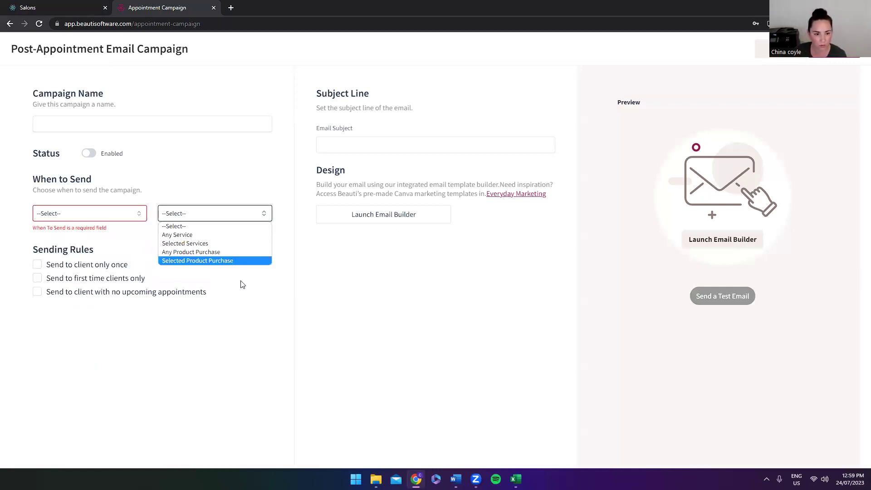
pyautogui.click(243, 284)
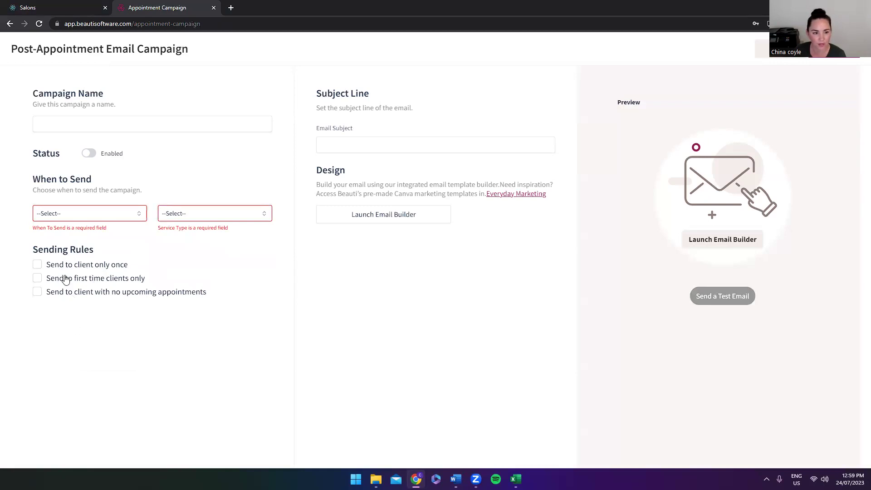
pyautogui.click(370, 144)
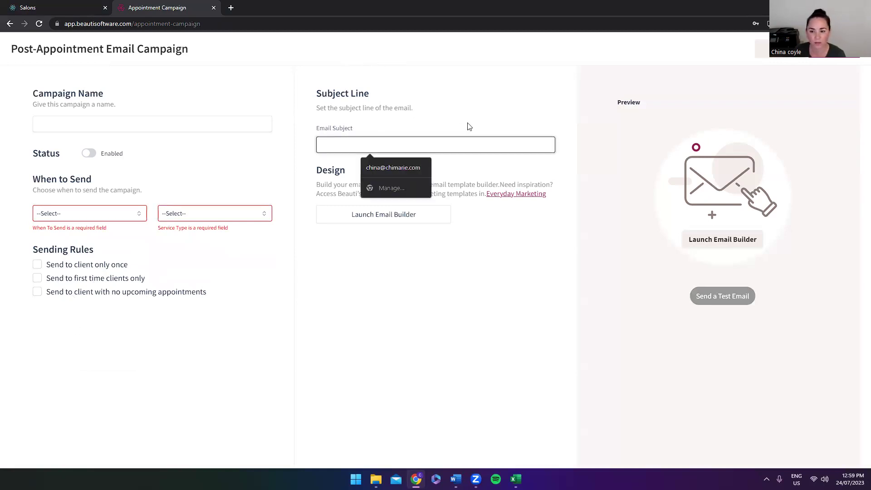
# Launch the email builder and stack an image, a text and a button block in the empty email.
pyautogui.click(736, 241)
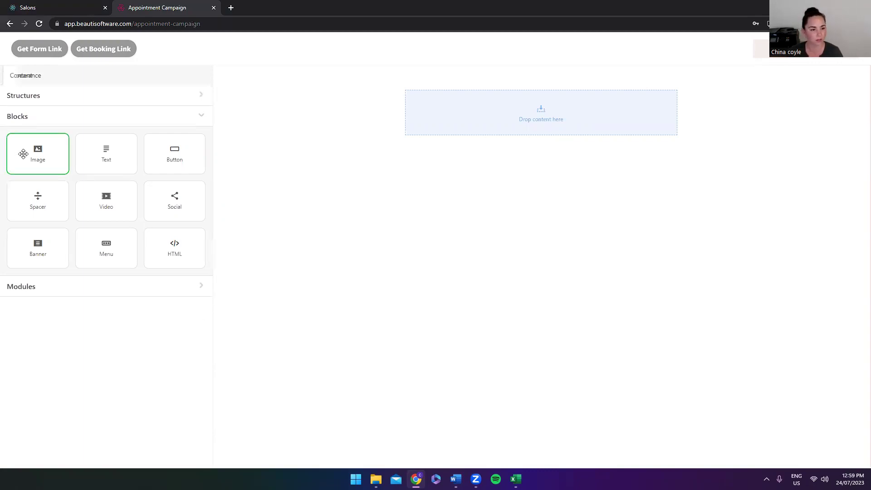
pyautogui.moveTo(23, 154); pyautogui.dragTo(509, 99)
pyautogui.moveTo(132, 159); pyautogui.dragTo(528, 132)
pyautogui.moveTo(173, 154); pyautogui.dragTo(494, 159)
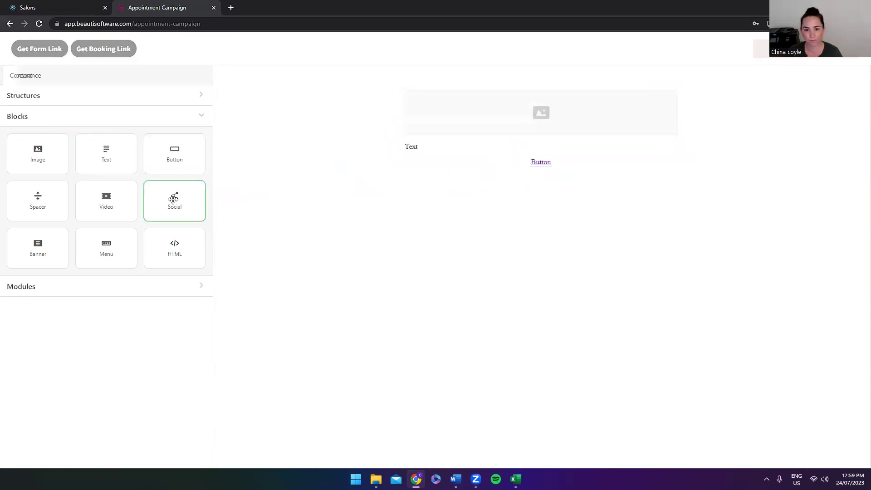
# Fill the image block with Copy of Launch Party 1 -Large Poster.png and open its link for editing.
pyautogui.click(533, 127)
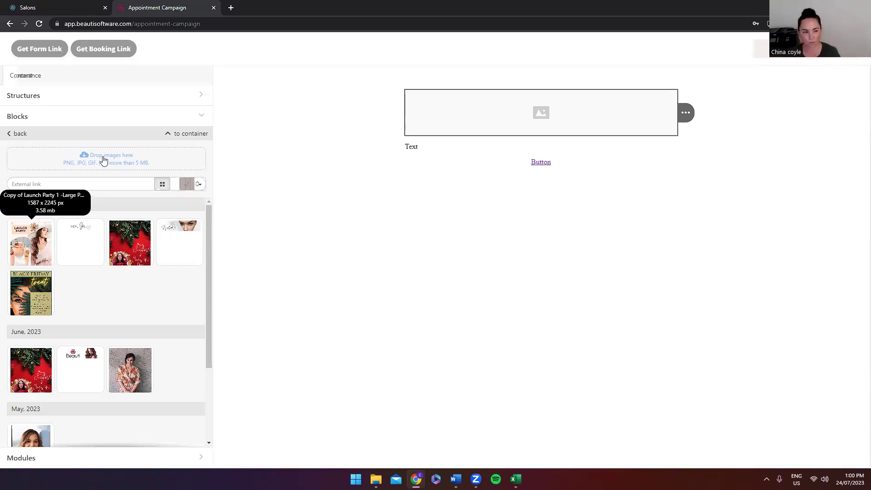
pyautogui.click(28, 242)
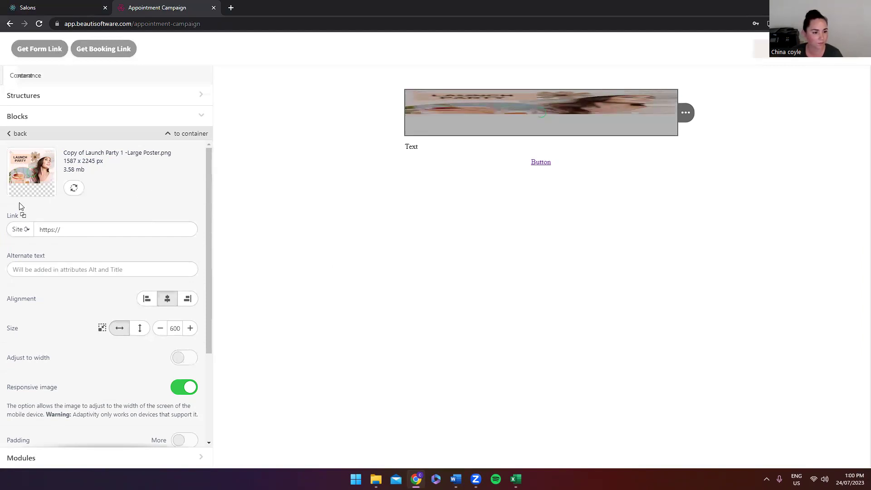
pyautogui.click(89, 231)
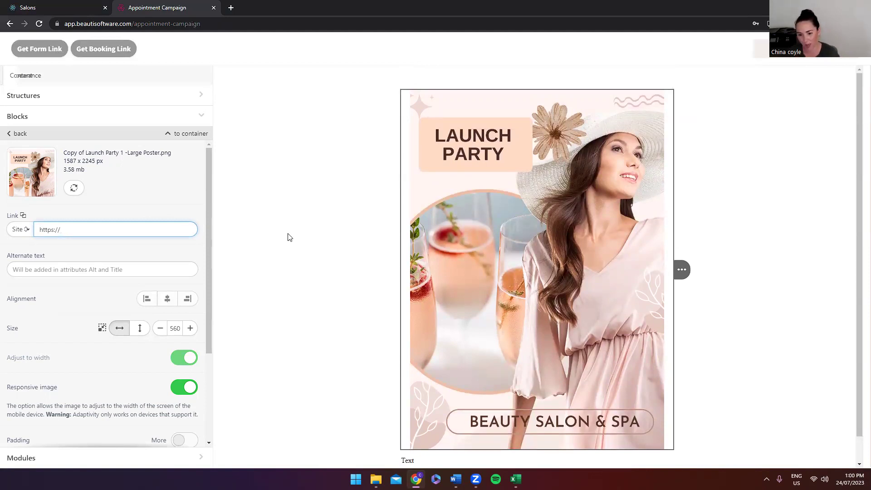
# Examine the formatting options of the text block below the poster and return to the block list.
pyautogui.scroll(-1, 526, 255)
pyautogui.rightClick(529, 252)
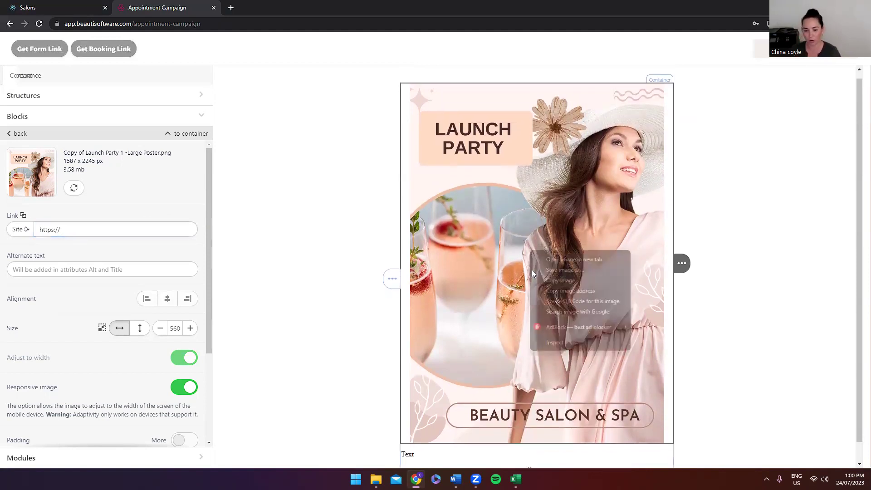
pyautogui.click(450, 421)
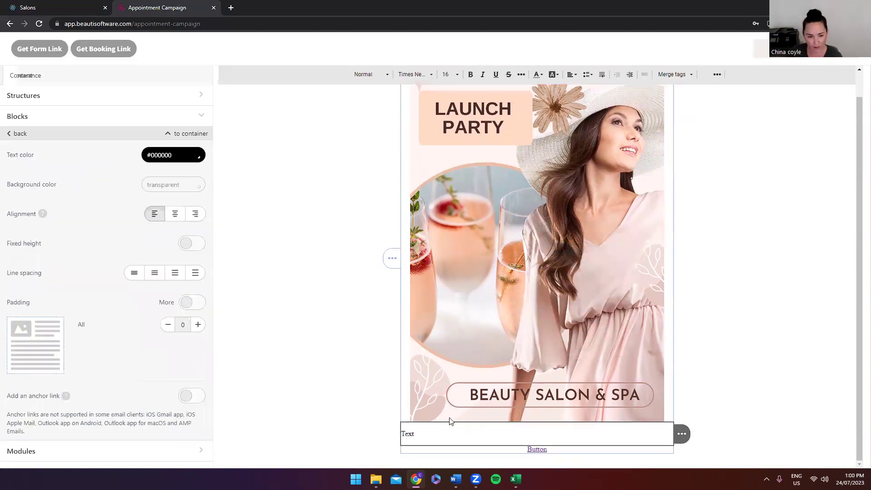
pyautogui.hotkey('ctrl', 'a')
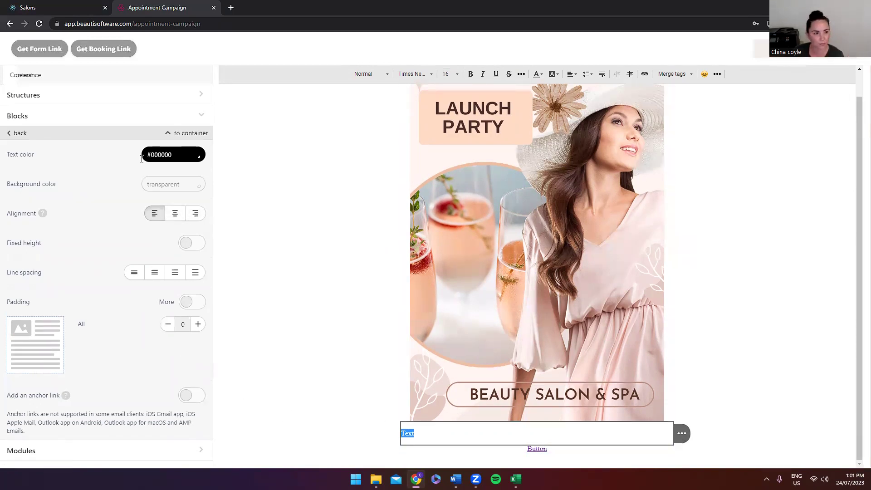
pyautogui.click(15, 134)
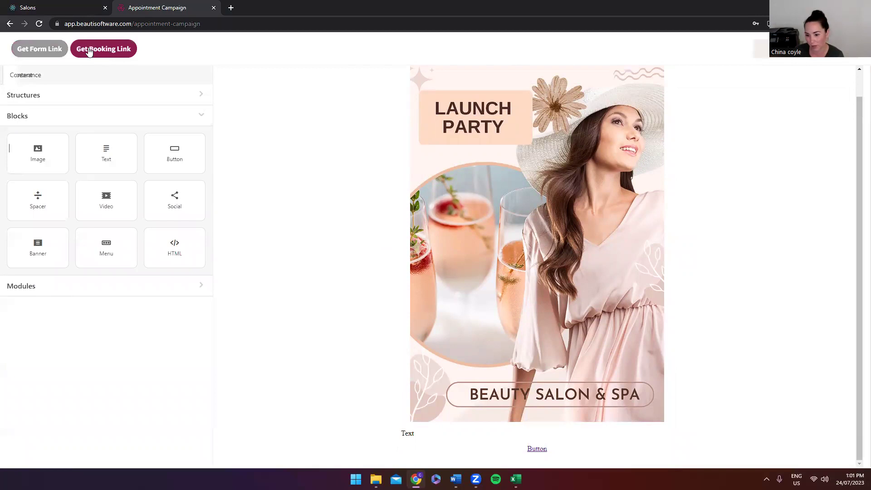
pyautogui.scroll(1, 524, 256)
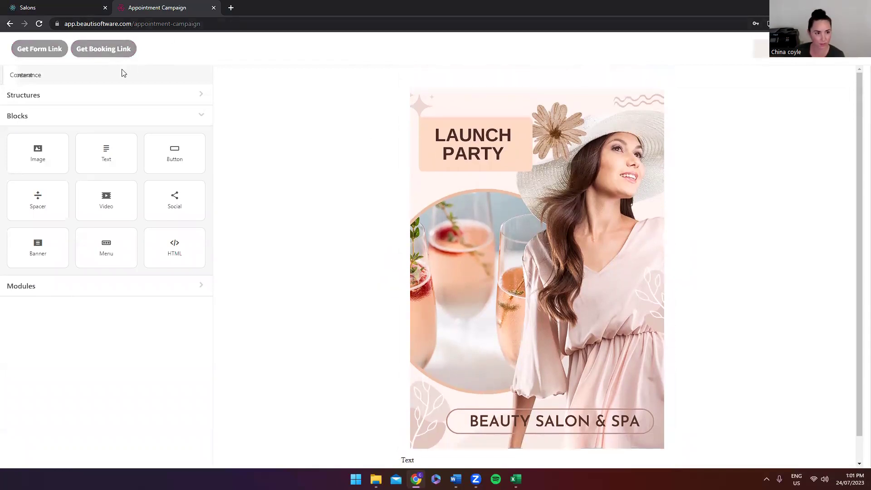
# Create a booking link for the Medi Facials category, Skin Needling service and a chosen staff member, and copy it.
pyautogui.click(108, 51)
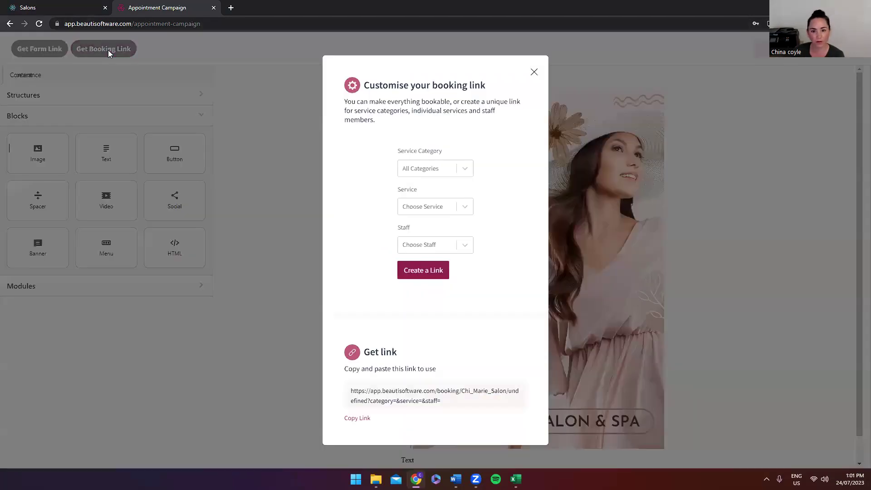
pyautogui.click(437, 175)
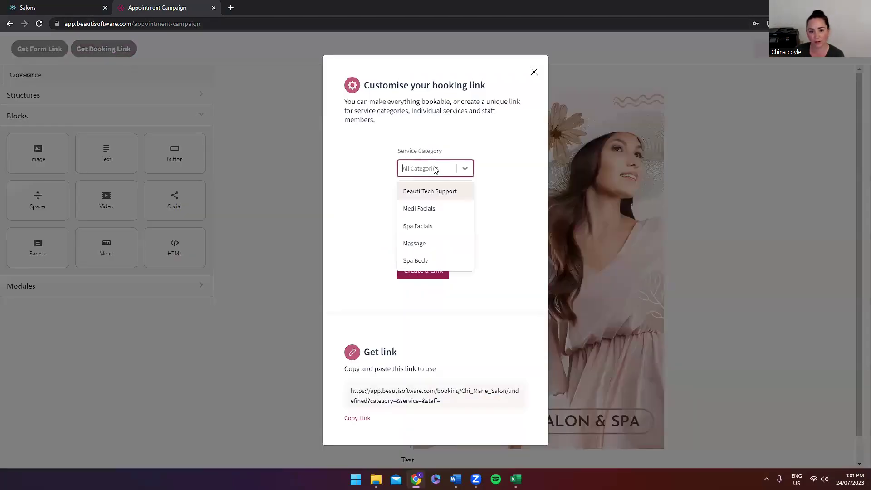
pyautogui.click(435, 212)
pyautogui.click(447, 212)
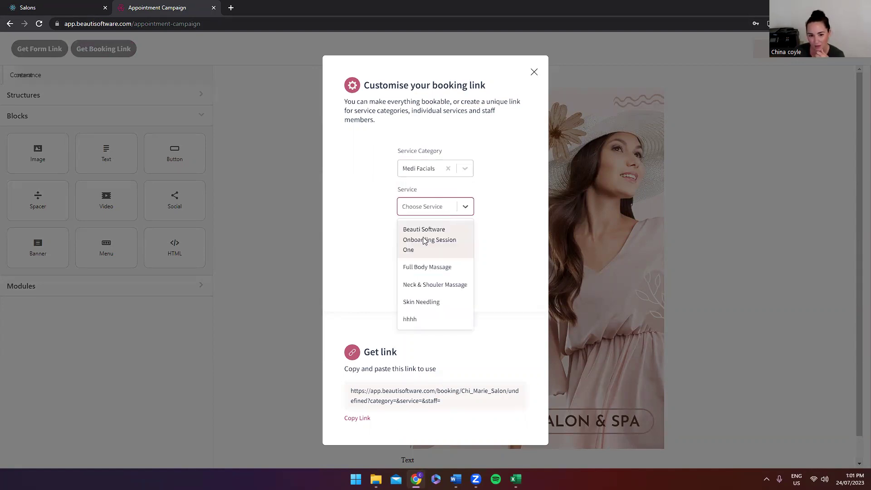
pyautogui.click(428, 304)
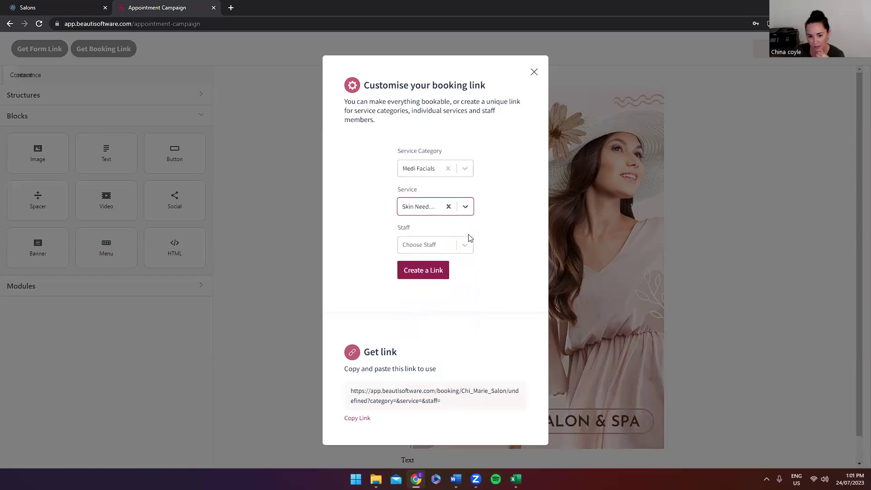
pyautogui.click(449, 247)
pyautogui.click(430, 270)
pyautogui.click(442, 281)
pyautogui.click(363, 423)
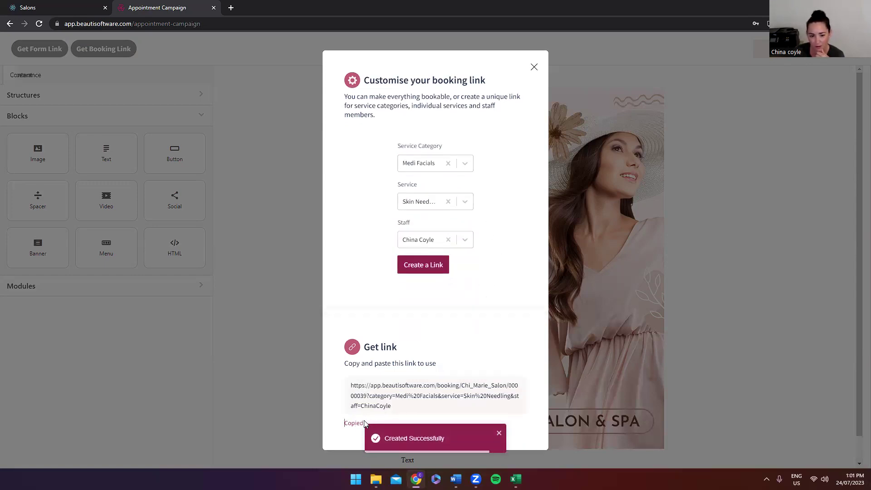
pyautogui.click(534, 67)
# Link the Launch Party poster image to the copied booking link and look over its remaining settings.
pyautogui.click(545, 163)
pyautogui.click(79, 231)
pyautogui.rightClick(80, 236)
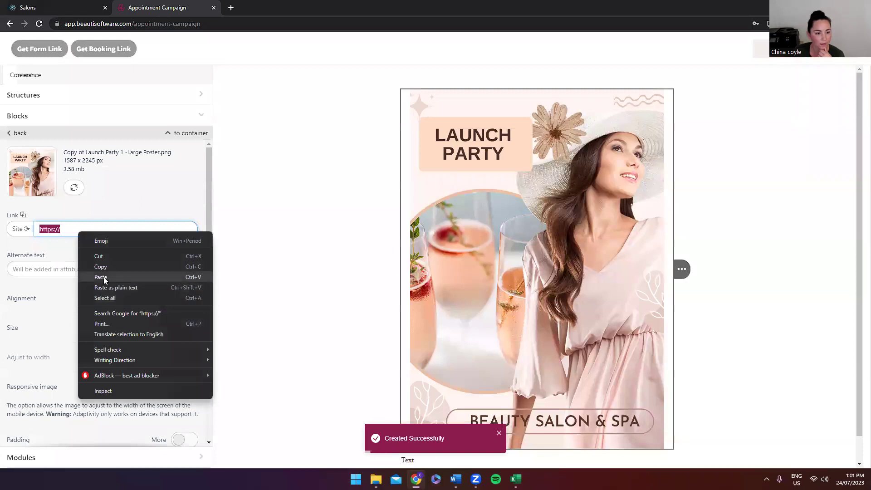
pyautogui.click(101, 278)
pyautogui.scroll(-3, 118, 347)
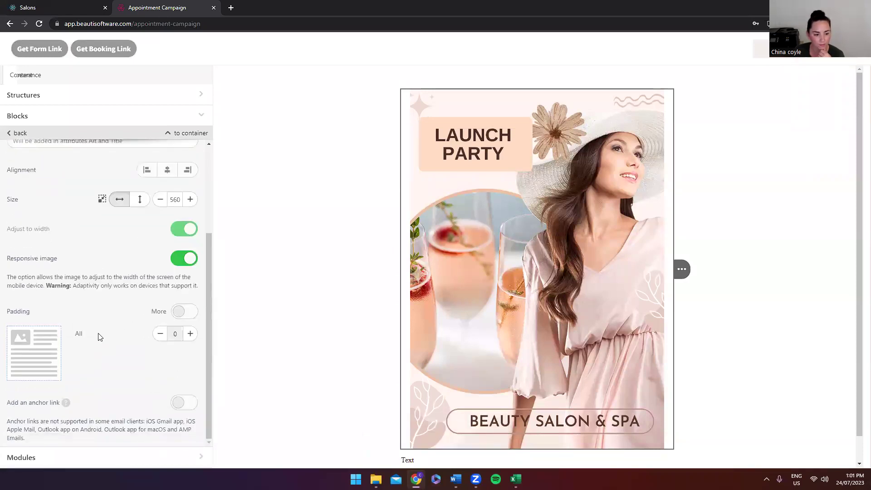
pyautogui.scroll(-1, 542, 229)
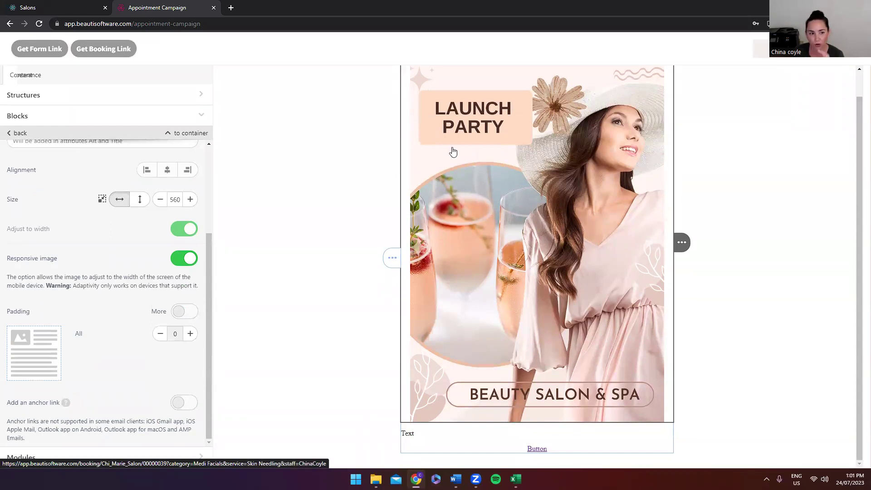
# Open the copied Skin Needling booking link in a new browser tab and check the preselected service and staff member.
pyautogui.click(231, 8)
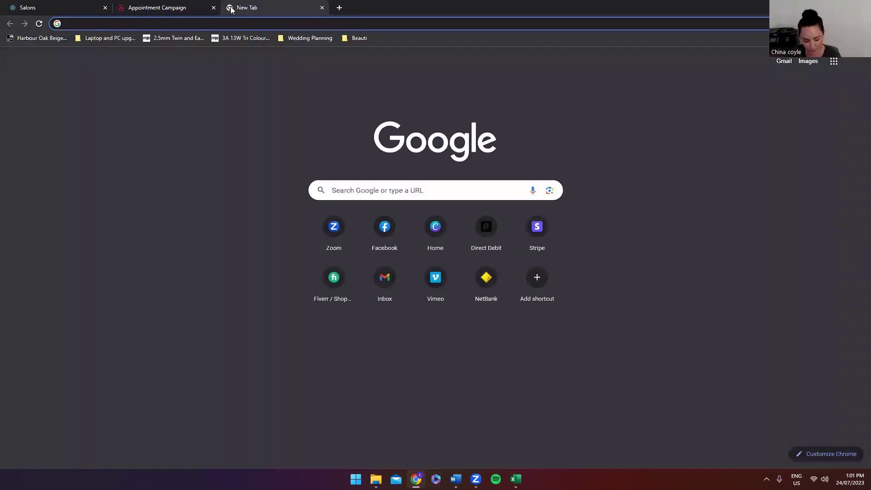
pyautogui.hotkey('ctrl', 'v')
pyautogui.press('Return')
pyautogui.press('F5')
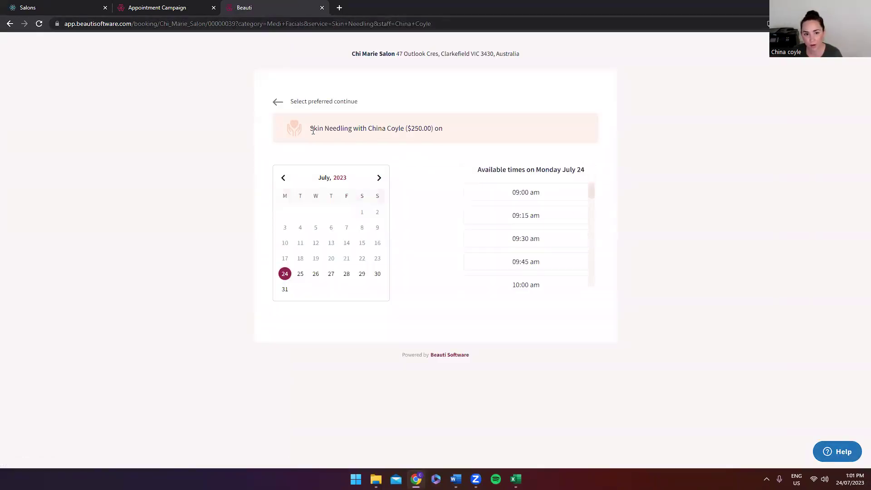
pyautogui.moveTo(311, 127); pyautogui.dragTo(444, 131)
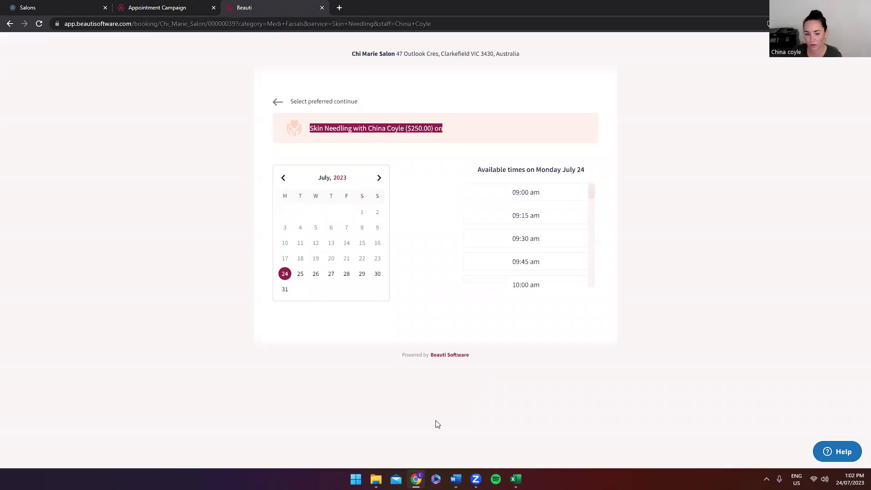
# Return to the email campaign, create a booking link covering all categories, services and staff, and copy it.
pyautogui.click(172, 9)
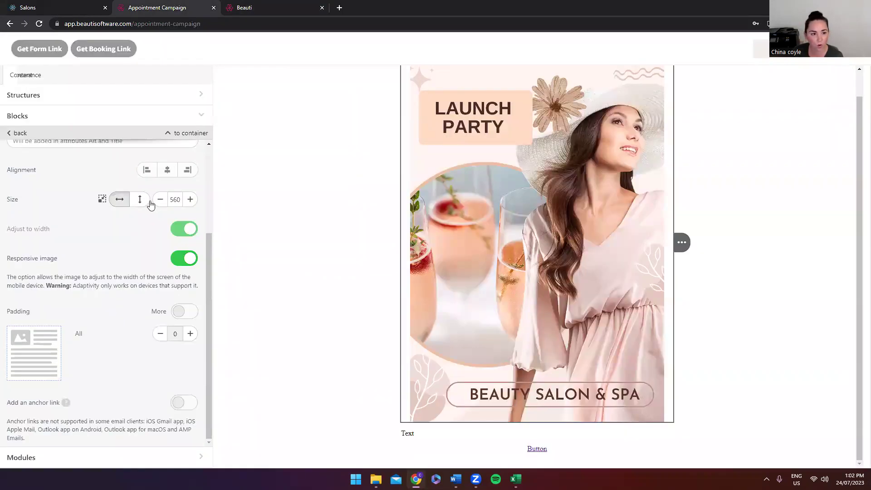
pyautogui.scroll(3, 148, 202)
pyautogui.click(65, 229)
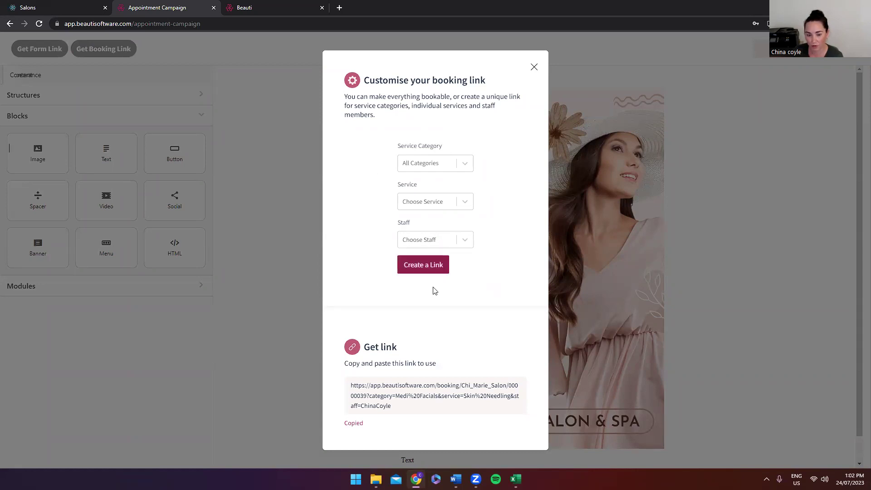
pyautogui.click(427, 267)
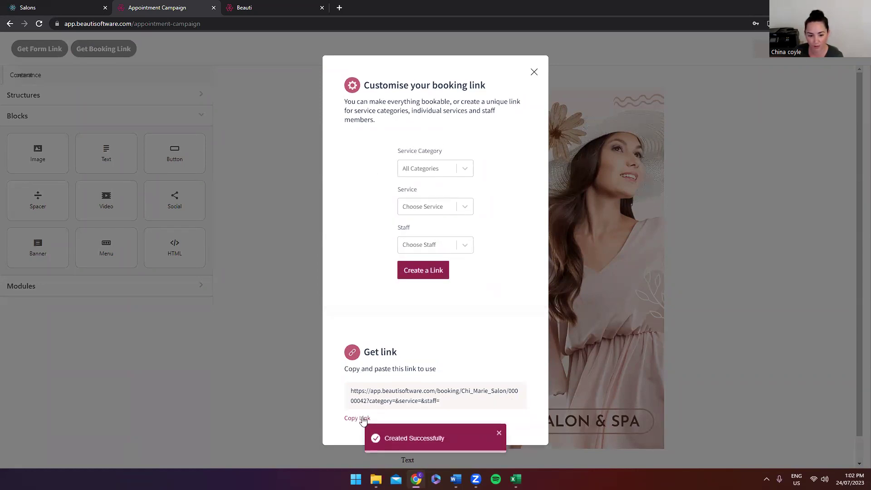
# Load the new general booking link in place of the Skin Needling page and view the categories under Book a Service.
pyautogui.click(278, 7)
pyautogui.click(267, 20)
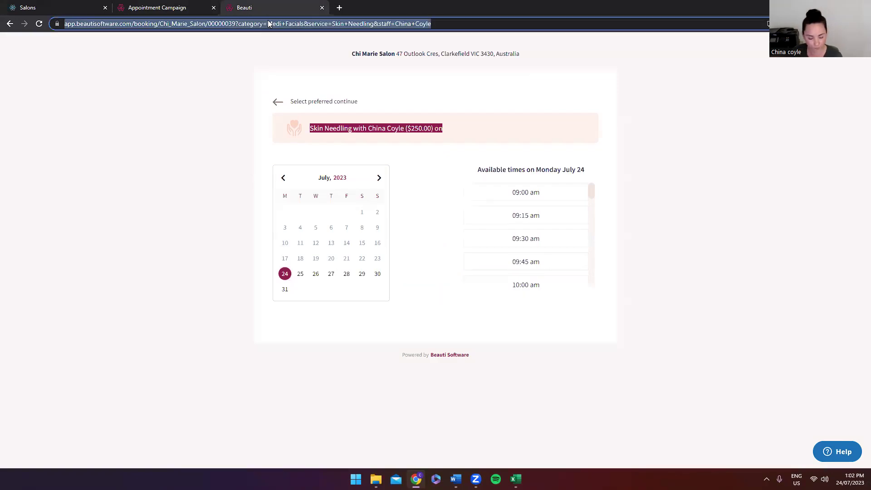
pyautogui.write('https://app.beautisoftware.com/booking/Chi_Marie_Salon/00000042?category=&service=&staff=')
pyautogui.press('Return')
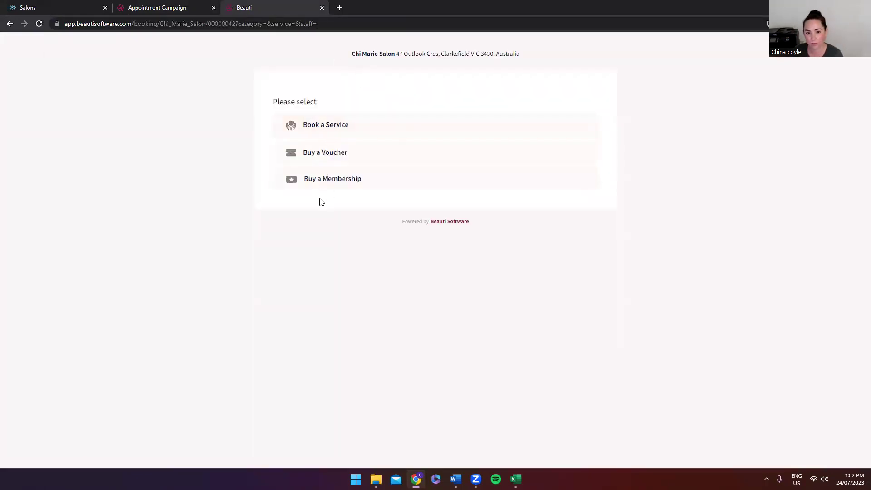
pyautogui.click(324, 119)
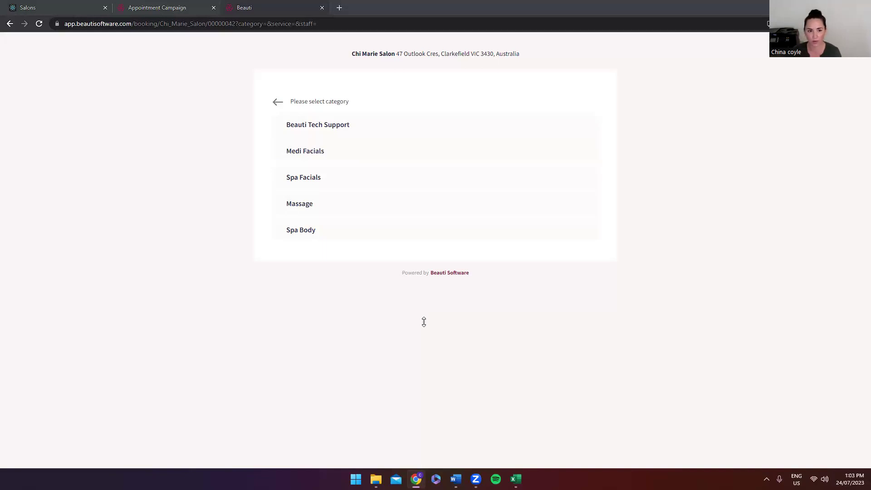
# Return to the email campaign, close the booking link dialog and look over the email layout.
pyautogui.click(159, 7)
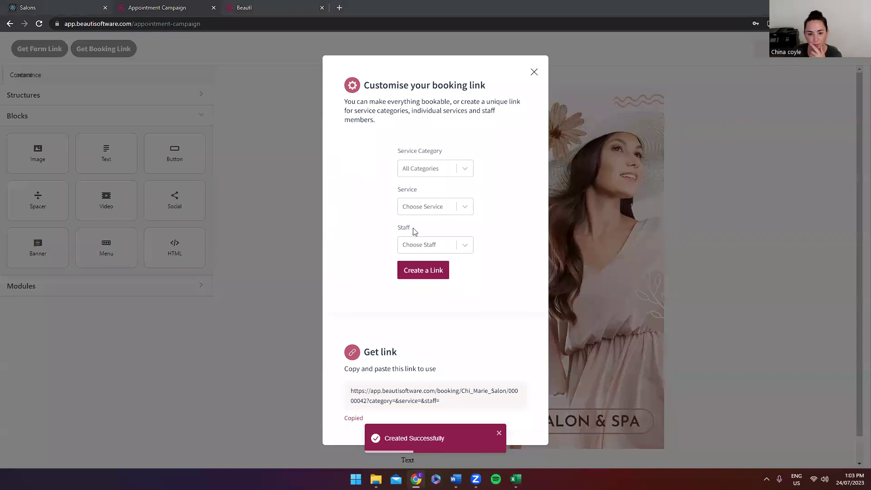
pyautogui.click(534, 71)
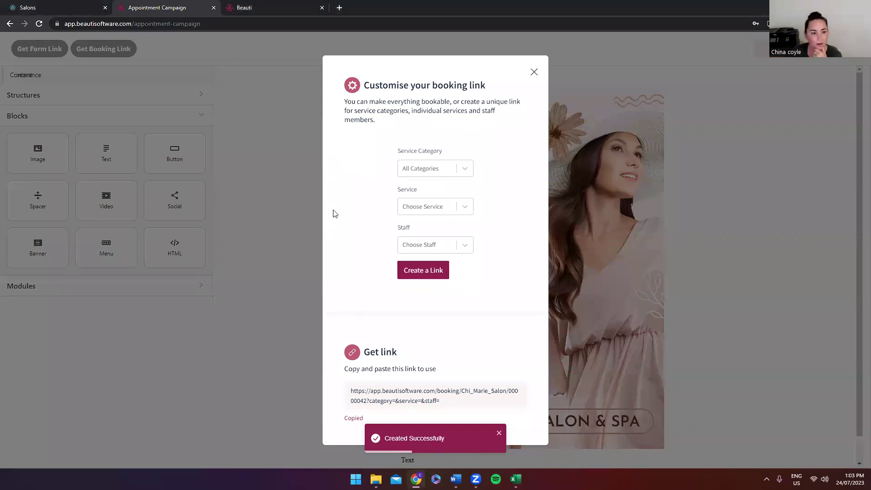
pyautogui.scroll(-1, 297, 253)
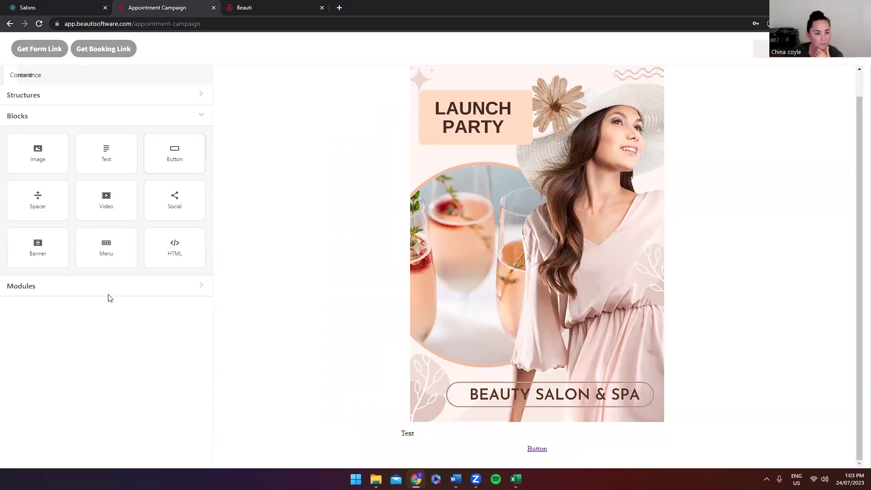
pyautogui.scroll(1, 560, 274)
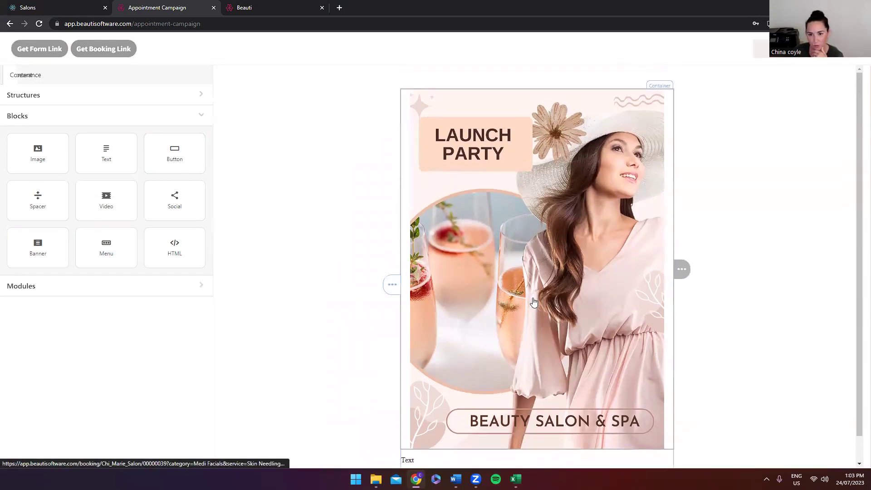
pyautogui.scroll(-1, 693, 249)
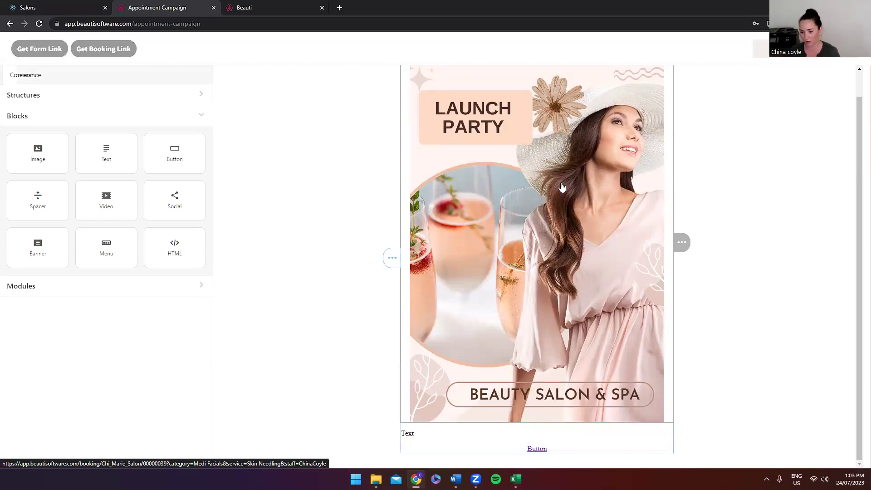
pyautogui.scroll(2, 684, 103)
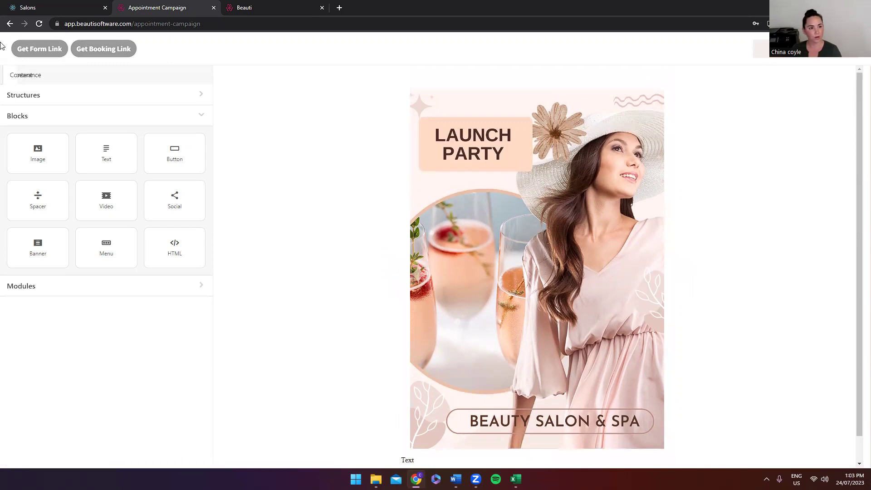
# Get the link to the Spa Facial Form, copy it and close the form selection.
pyautogui.click(39, 48)
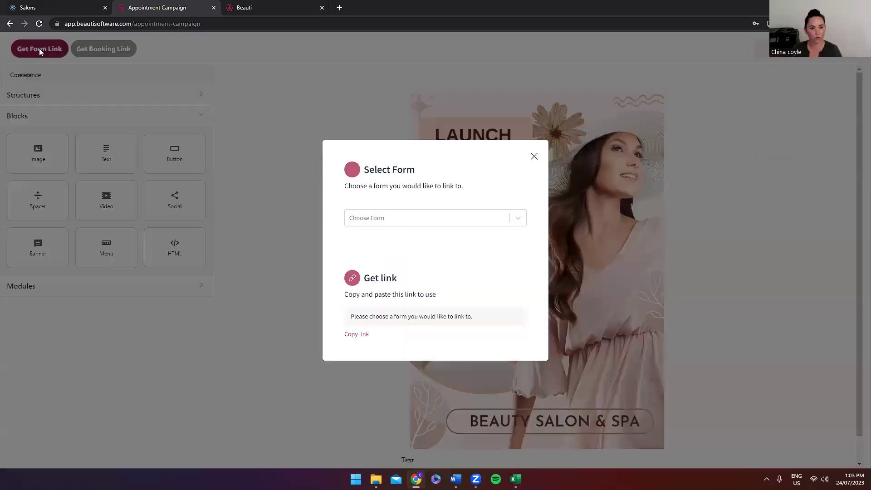
pyautogui.click(451, 219)
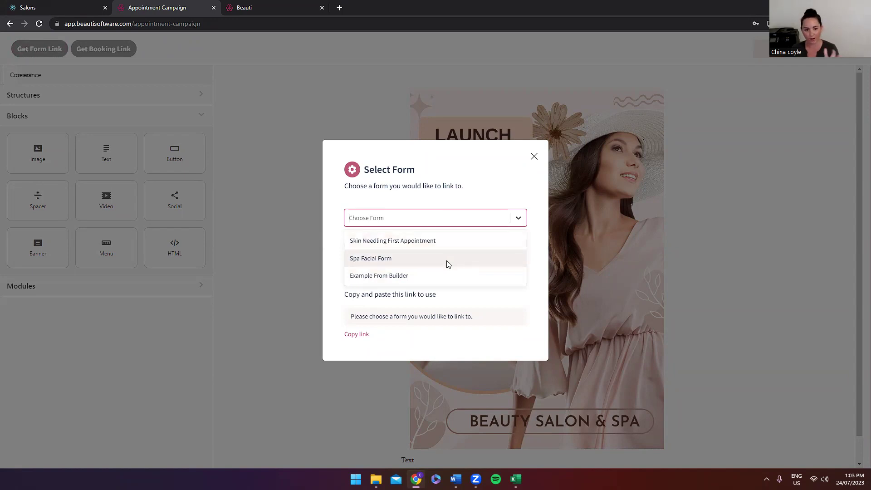
pyautogui.click(416, 266)
pyautogui.click(367, 339)
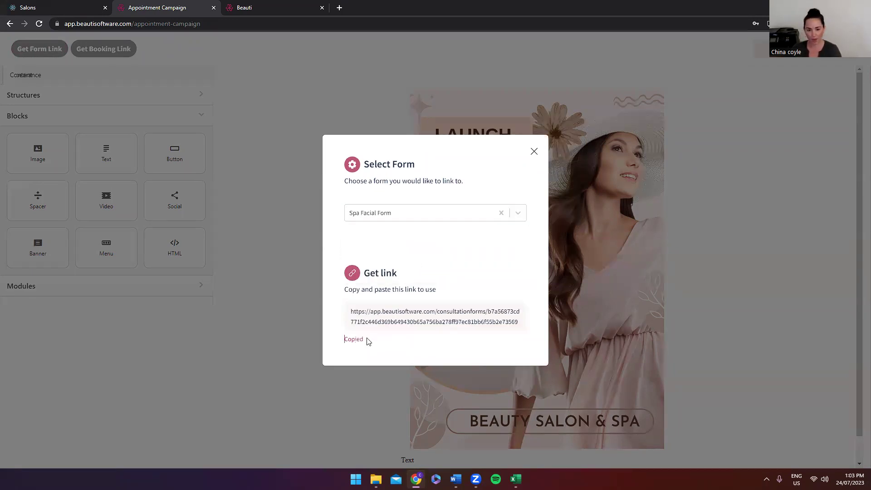
pyautogui.click(535, 152)
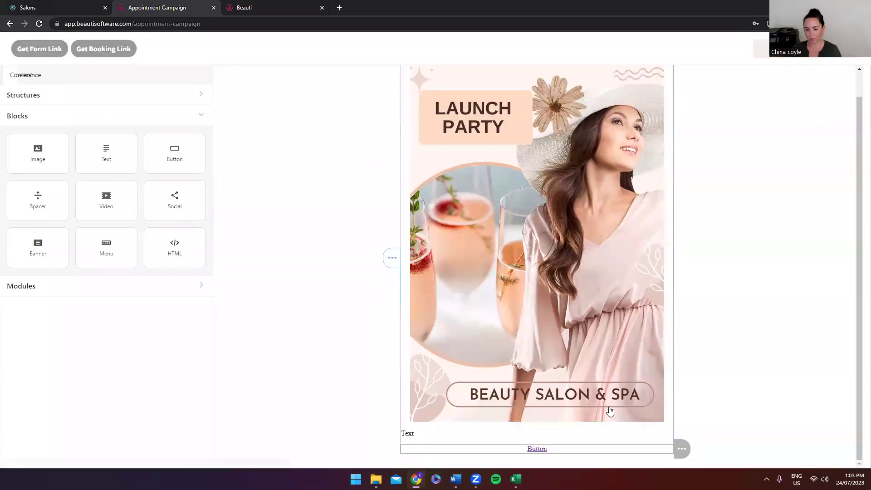
# Replace the link of the button below the poster with the copied Spa Facial Form link.
pyautogui.click(72, 168)
pyautogui.rightClick(73, 166)
pyautogui.press('Escape')
pyautogui.hotkey('ctrl', 'a')
pyautogui.rightClick(74, 166)
pyautogui.click(81, 212)
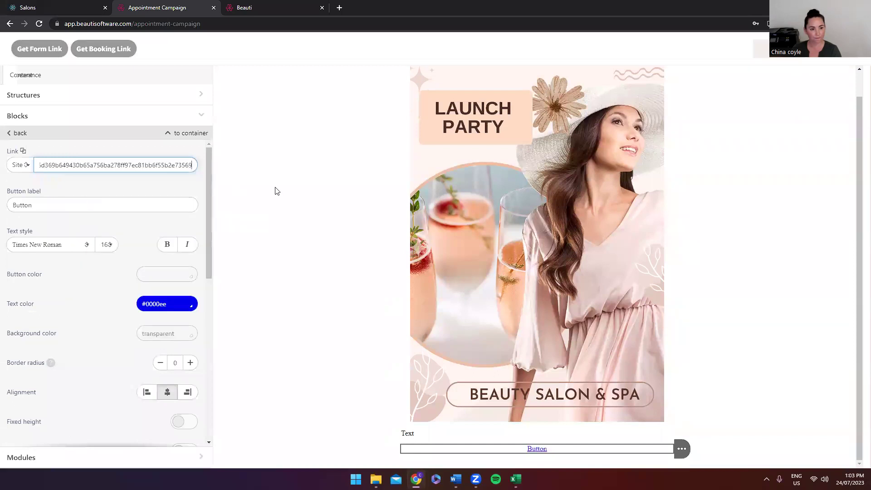
pyautogui.click(275, 190)
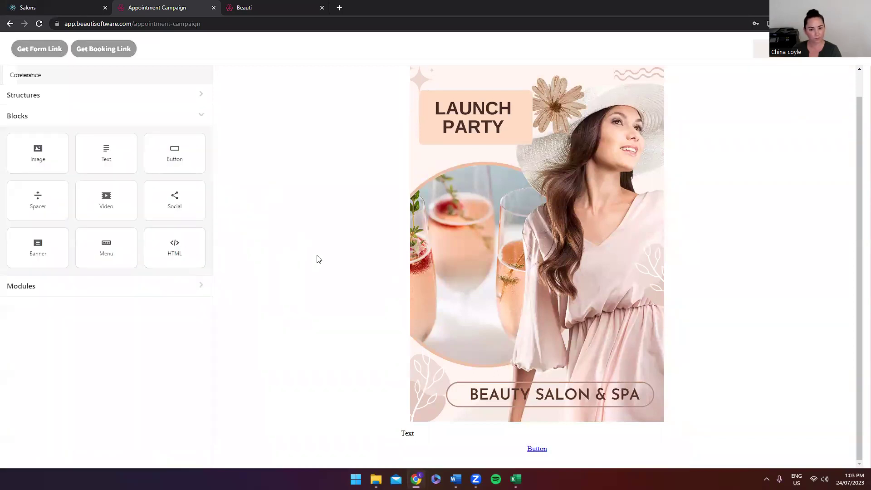
# Leave the email builder and the unsaved post-appointment campaign, and return to the Marketing overview.
pyautogui.click(839, 61)
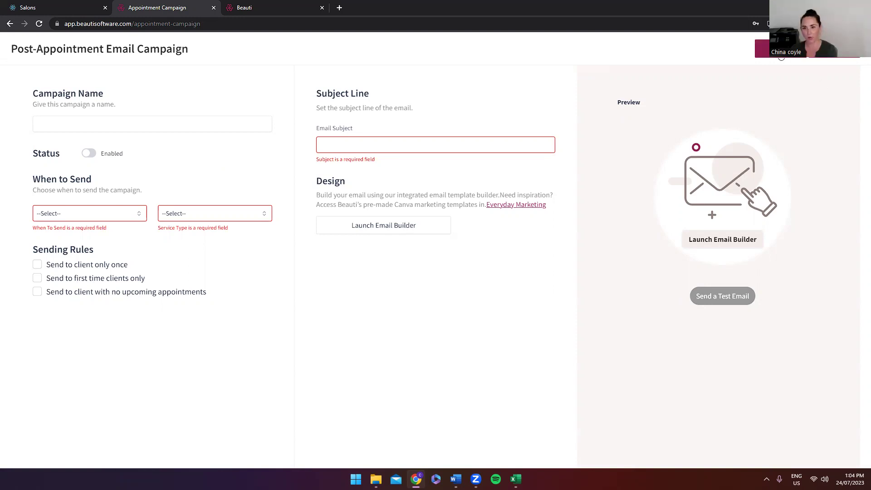
pyautogui.click(782, 56)
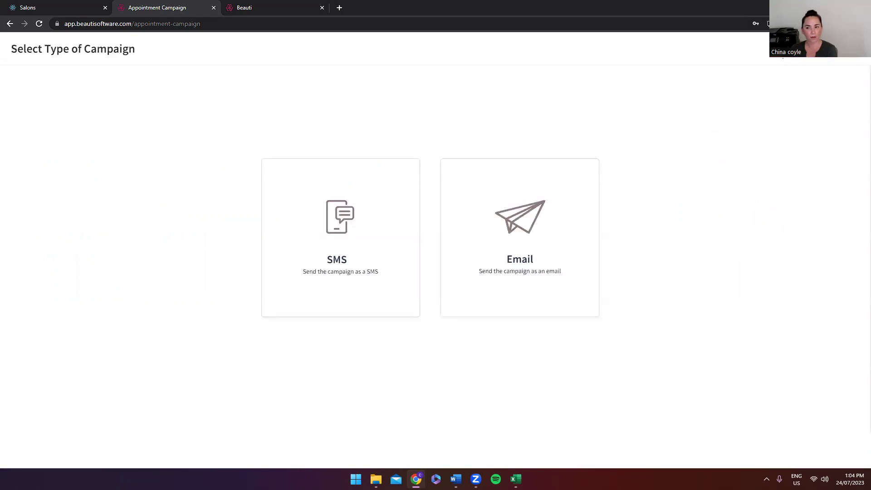
pyautogui.press('Escape')
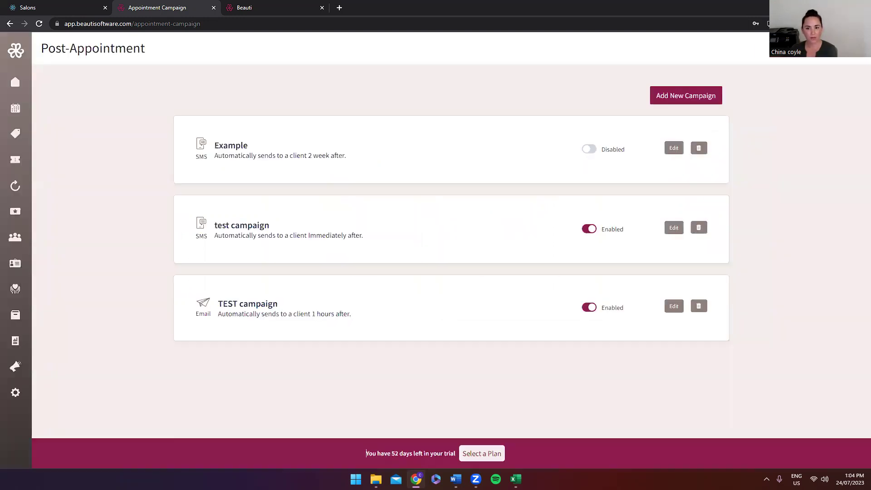
pyautogui.click(15, 366)
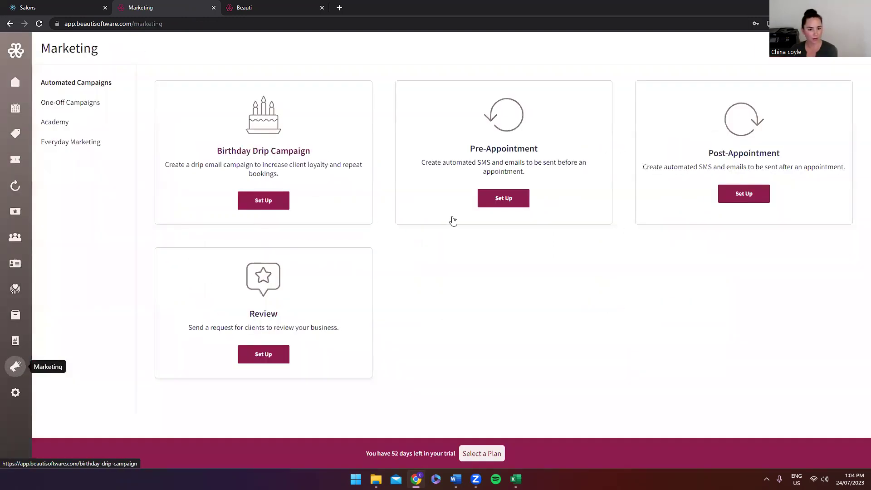
# Start a birthday drip SMS campaign and set it to send 1 day before their birthday.
pyautogui.click(257, 200)
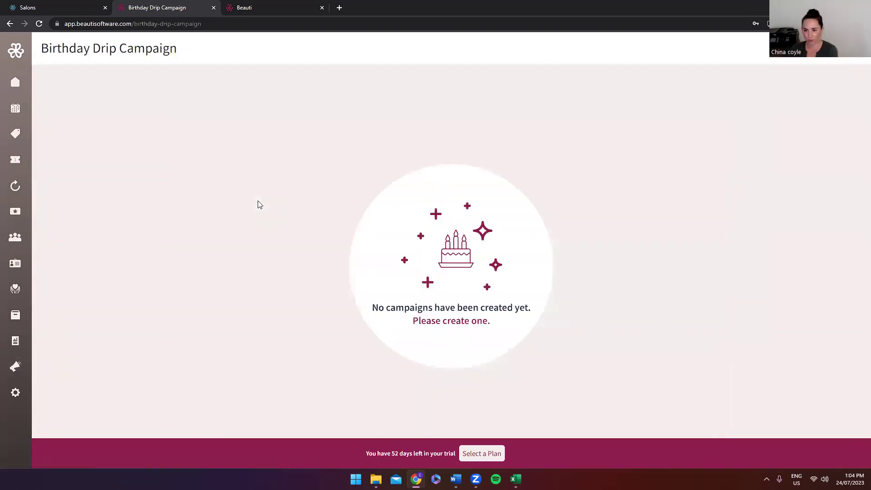
pyautogui.click(453, 323)
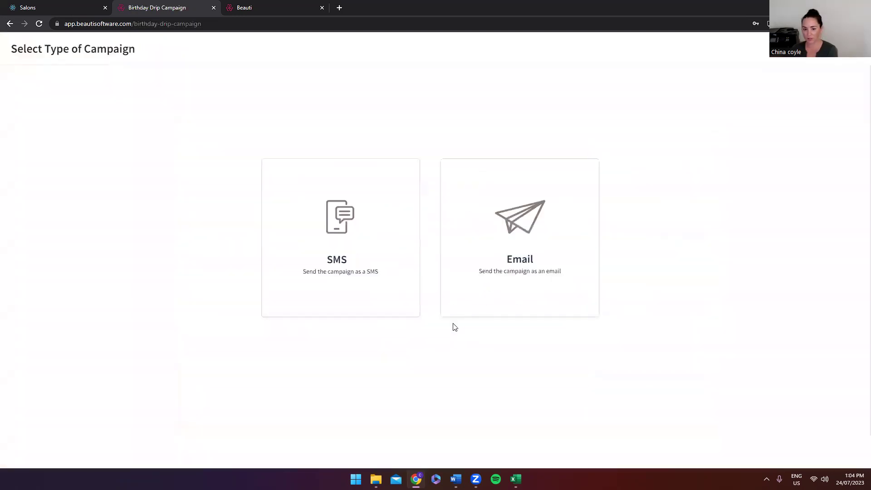
pyautogui.click(343, 268)
pyautogui.click(154, 180)
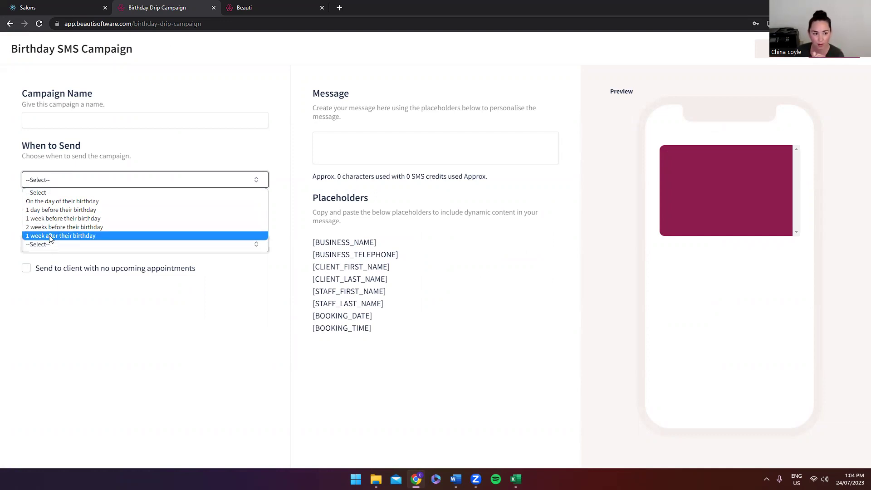
pyautogui.click(207, 214)
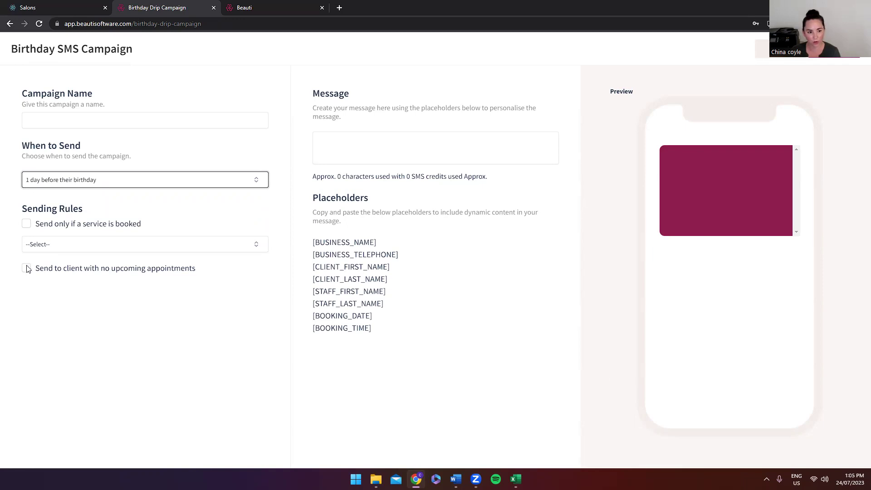
# Try the rule Send only if a service is booked, clear it again and leave the birthday campaign unsaved.
pyautogui.click(27, 225)
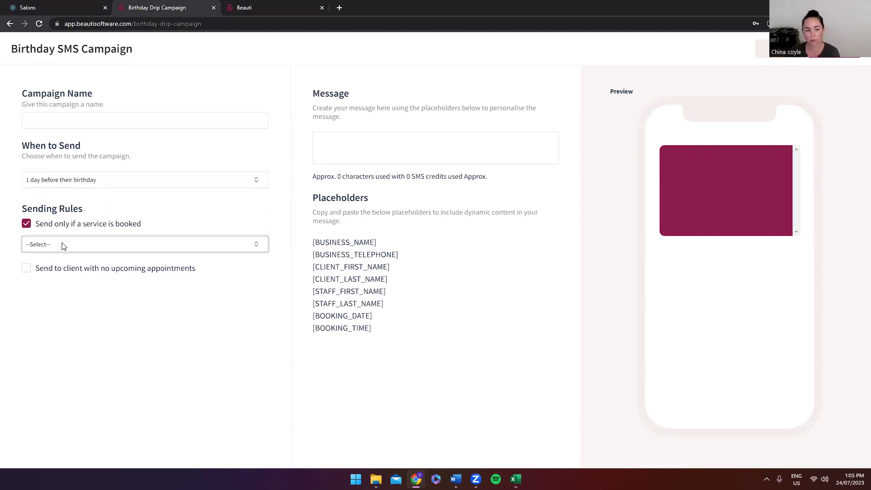
pyautogui.click(41, 225)
pyautogui.click(150, 181)
pyautogui.click(160, 184)
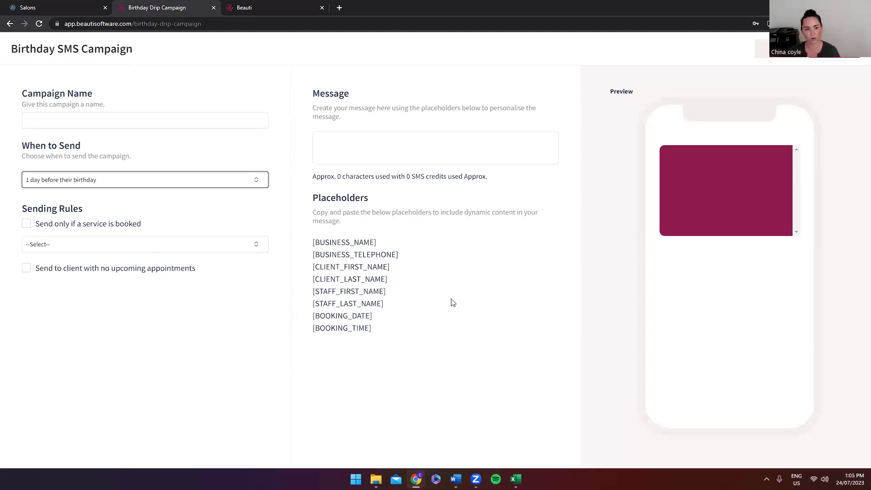
pyautogui.click(778, 59)
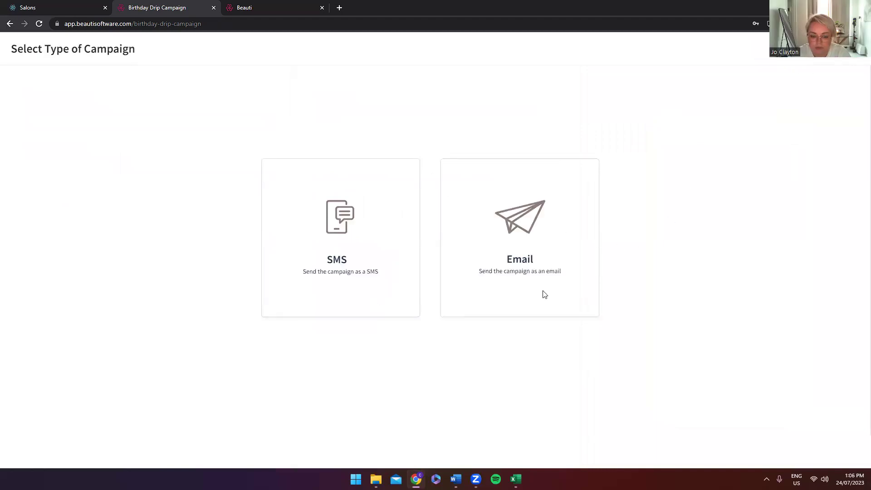
pyautogui.click(652, 273)
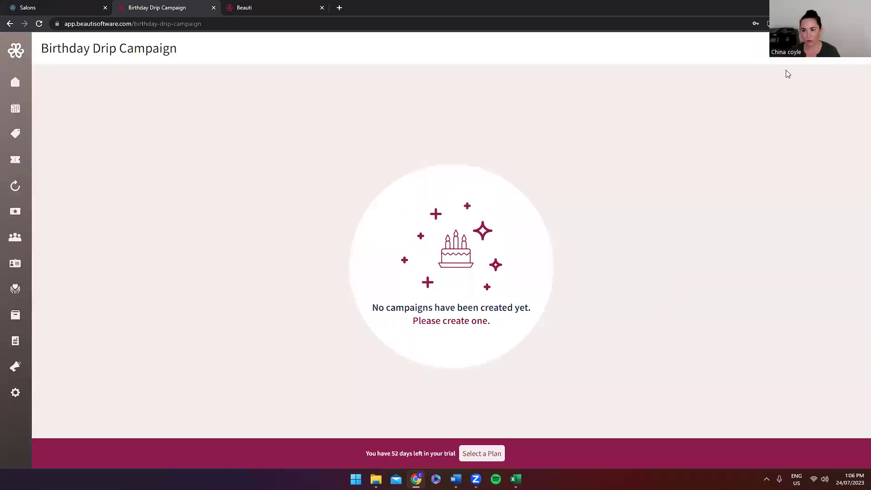
# Return to Marketing and view the ready-made Everyday Marketing campaigns.
pyautogui.click(15, 366)
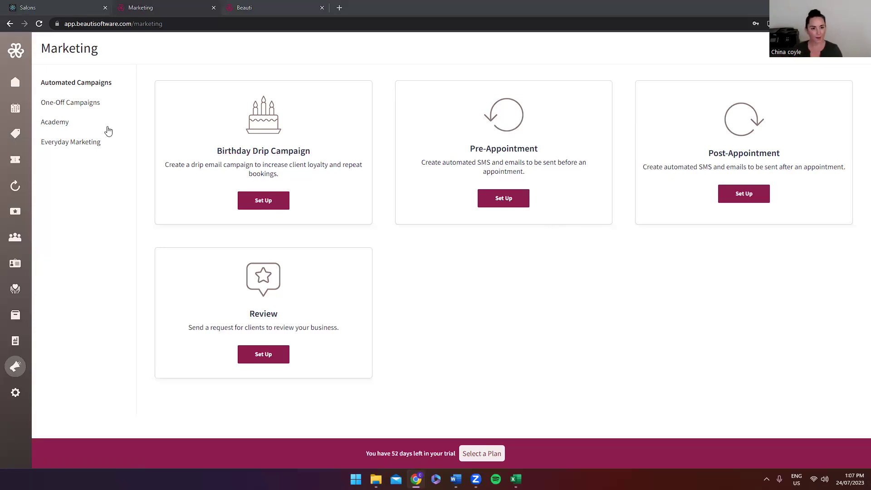
pyautogui.click(68, 143)
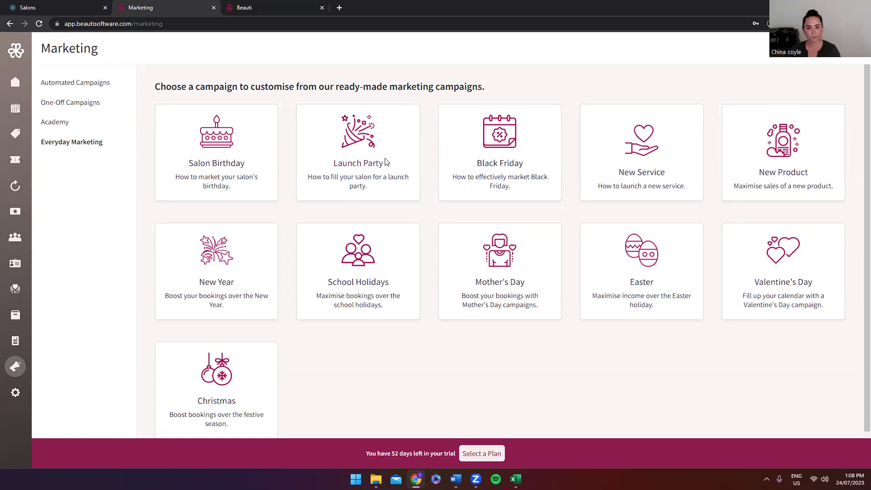
# Browse the Launch Party campaign designs and create an editable Canva copy of the Launch Party 4 Instagram Post template.
pyautogui.click(367, 155)
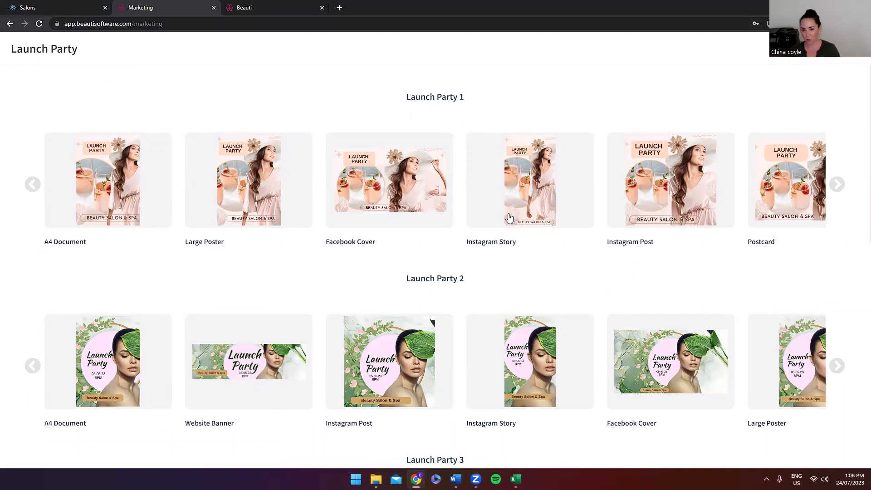
pyautogui.scroll(-3, 168, 181)
pyautogui.scroll(-8, 122, 318)
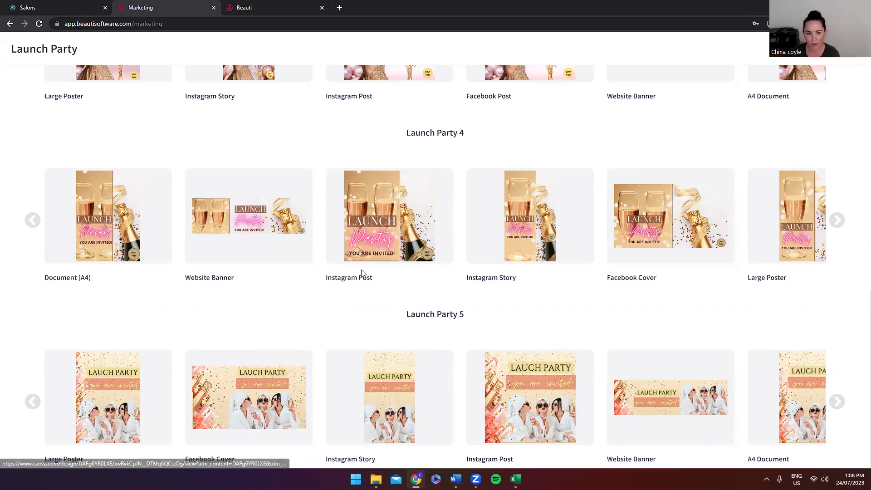
pyautogui.click(404, 219)
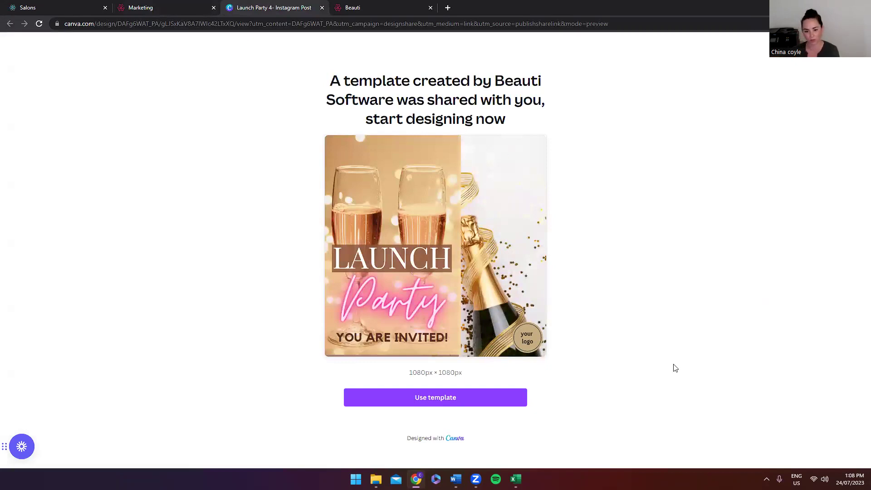
pyautogui.click(436, 402)
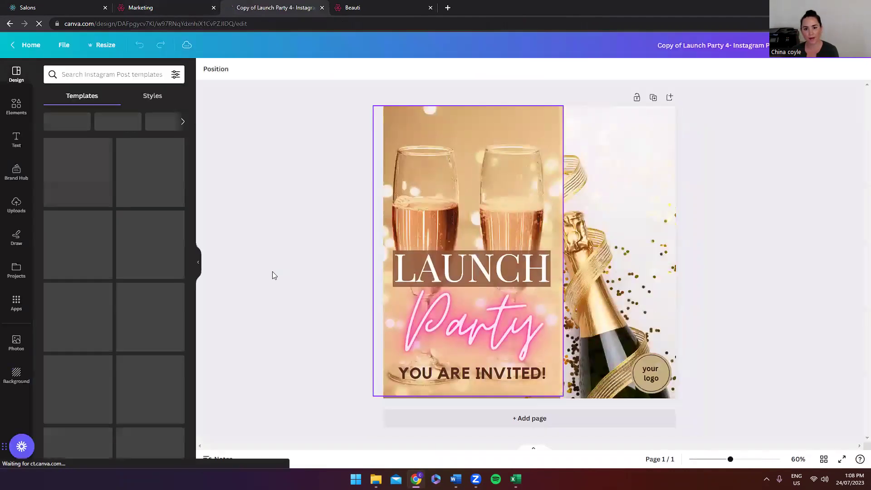
# Inspect the champagne photo, background and logo placeholder in the Canva copy, and return to the Everyday Marketing campaigns in Beauti.
pyautogui.click(451, 276)
pyautogui.click(597, 172)
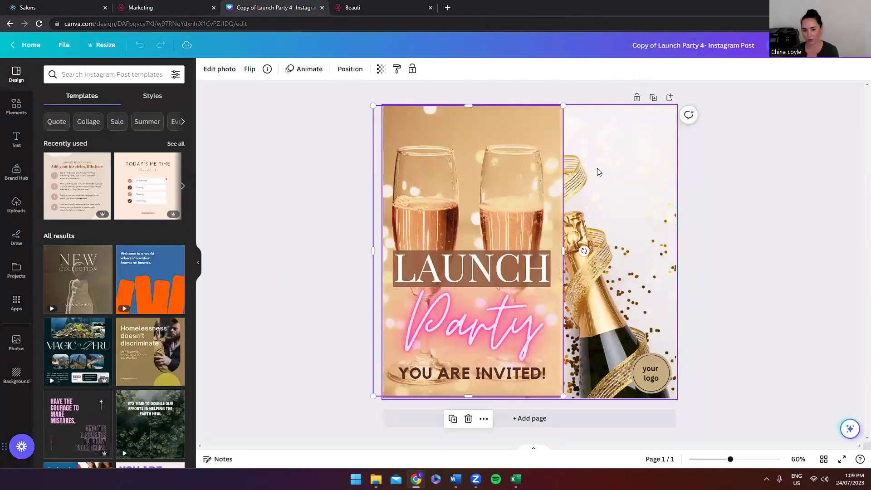
pyautogui.click(666, 371)
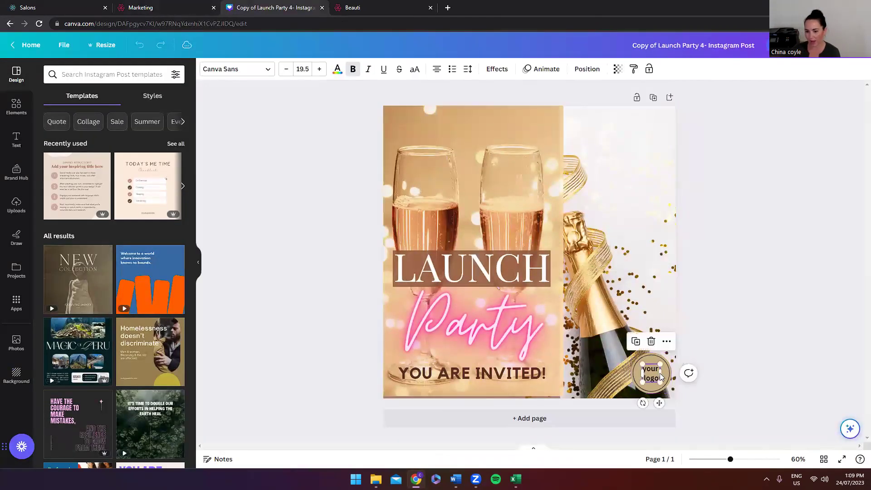
pyautogui.click(741, 236)
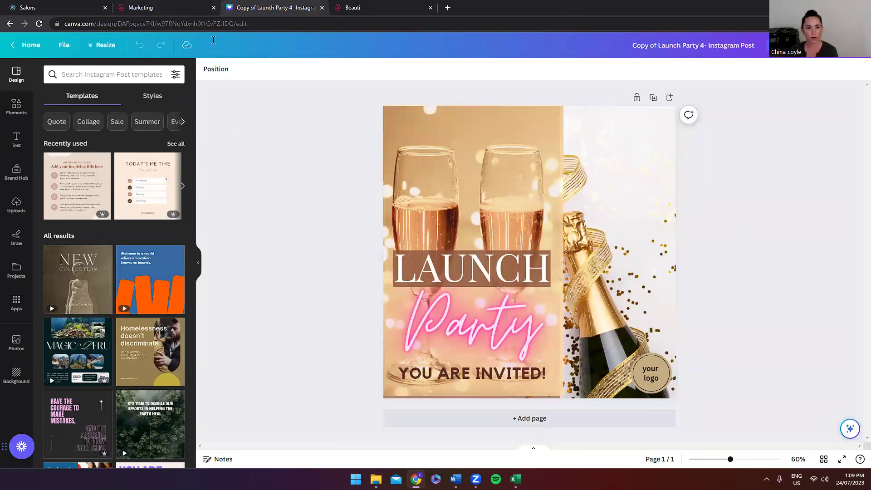
pyautogui.click(188, 6)
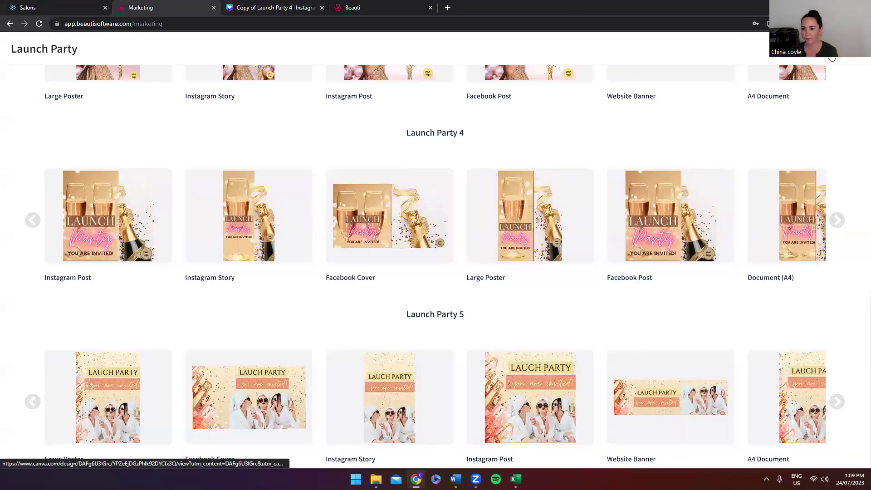
pyautogui.click(832, 60)
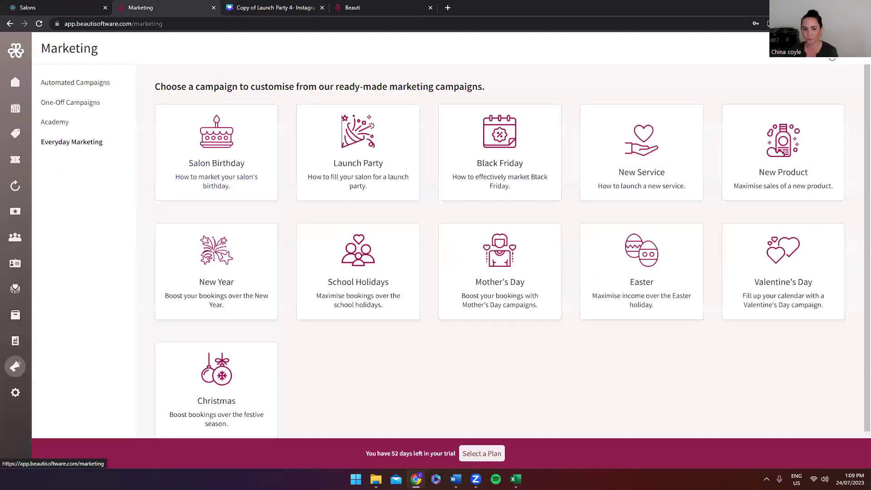
# Look through the Back to School designs in the School Holidays campaign and close it.
pyautogui.click(324, 297)
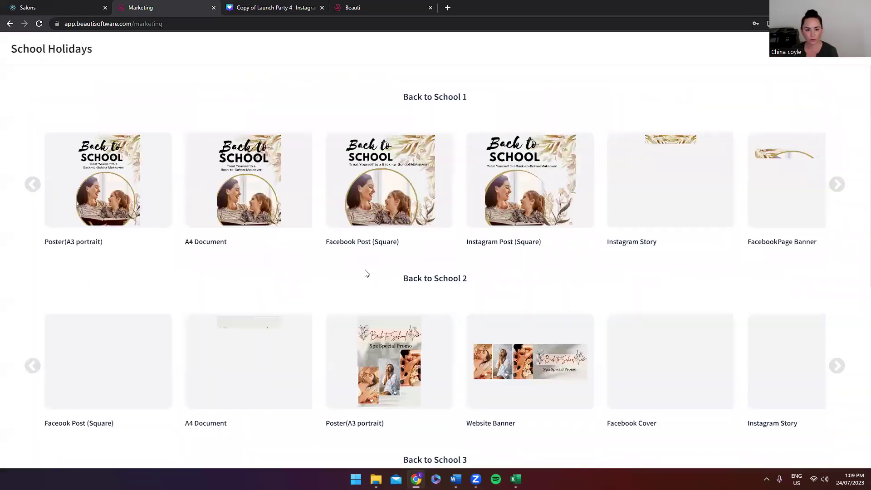
pyautogui.scroll(-7, 367, 274)
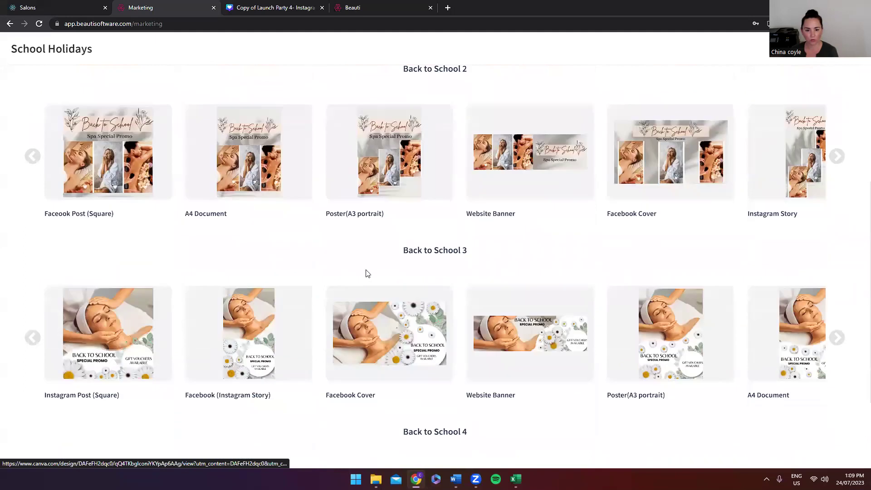
pyautogui.click(853, 48)
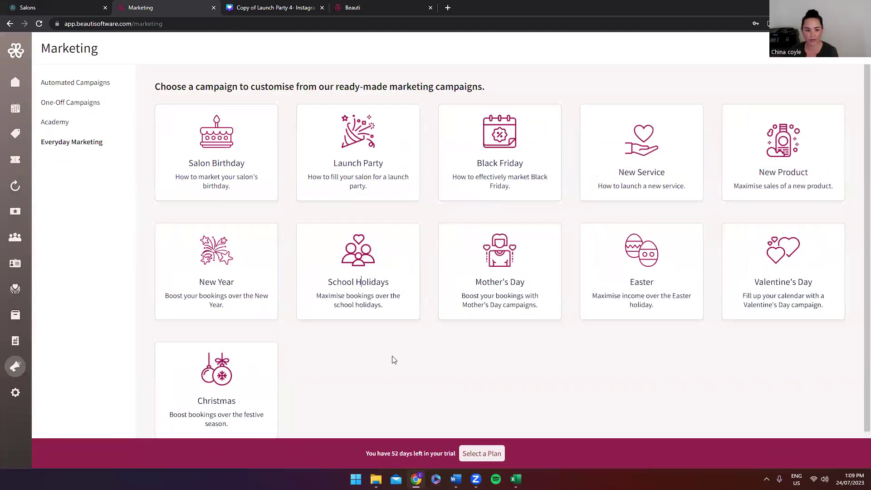
# Look through the design sets in the Christmas campaign, such as Christmas 2 and Christmas 4, and close it.
pyautogui.click(249, 363)
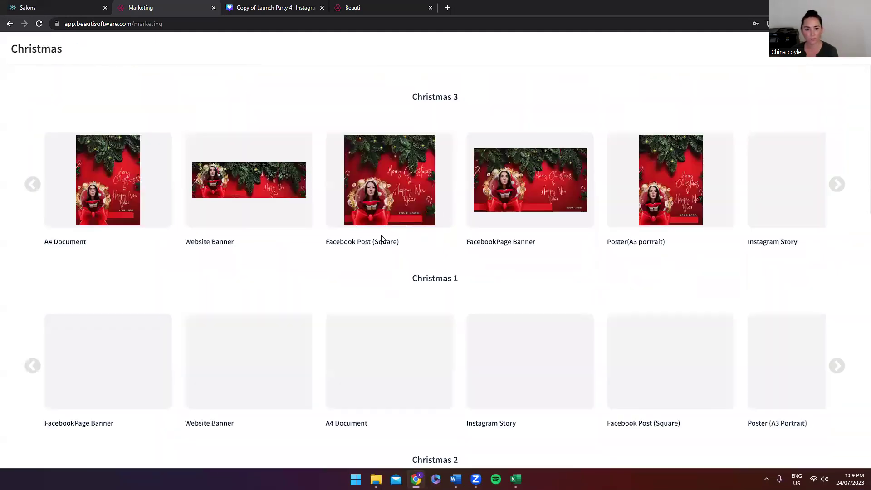
pyautogui.scroll(-4, 381, 240)
pyautogui.scroll(-8, 383, 240)
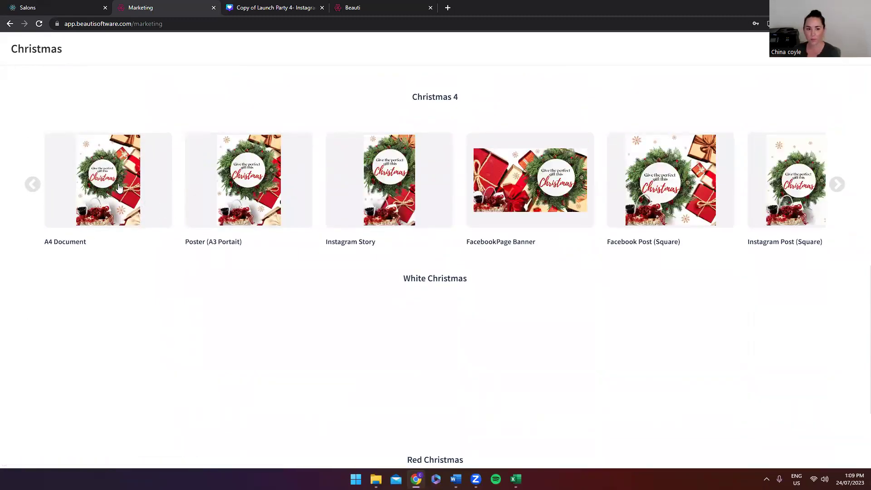
pyautogui.scroll(-3, 608, 288)
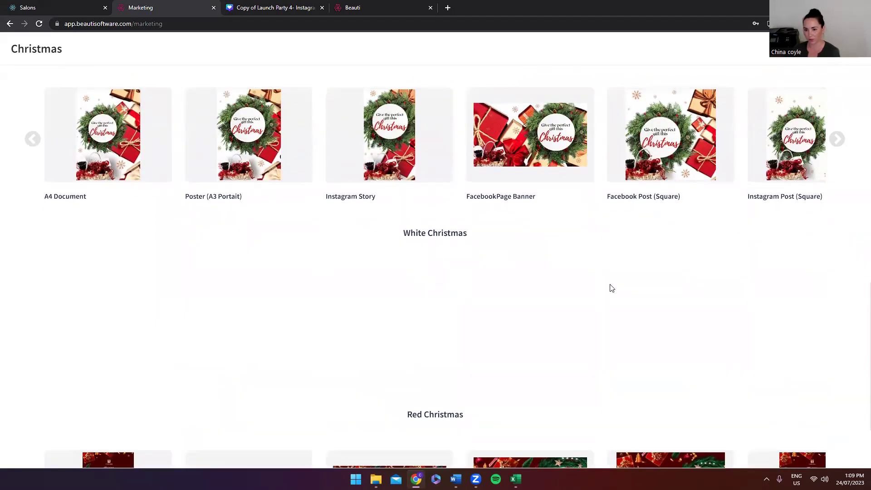
pyautogui.scroll(8, 704, 286)
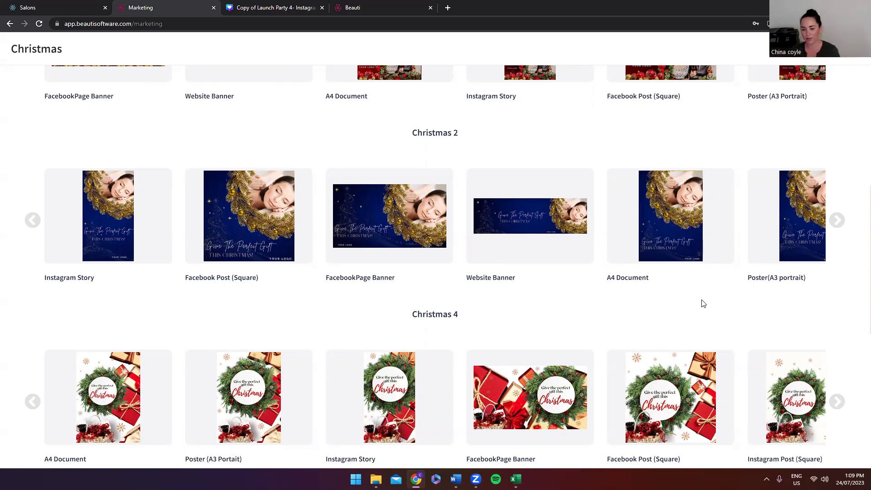
pyautogui.scroll(4, 696, 300)
pyautogui.scroll(-12, 701, 205)
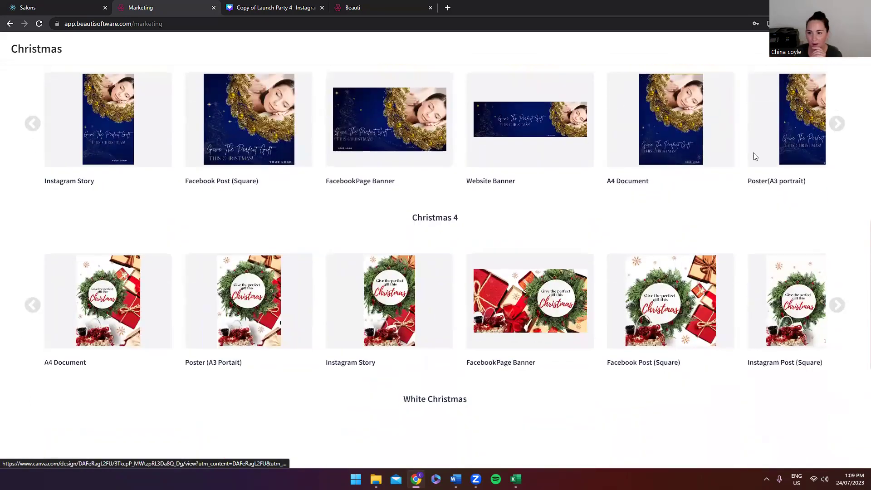
pyautogui.press('Escape')
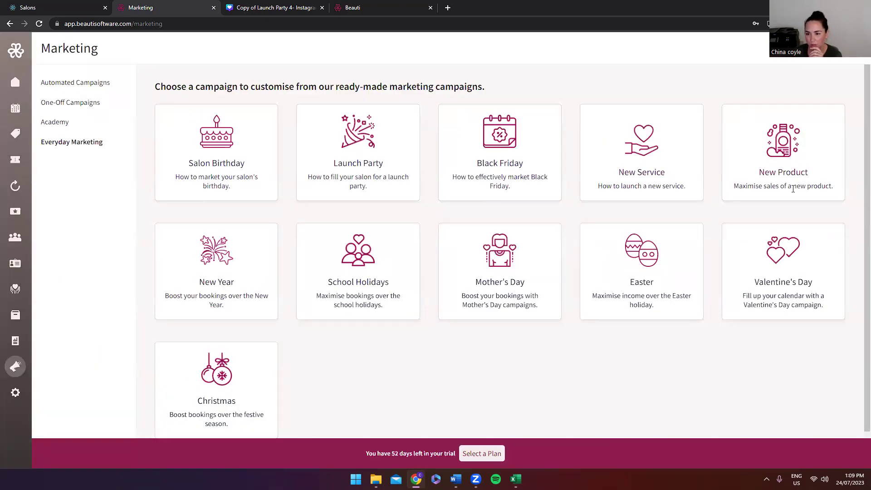
# Look through the Mother's Day campaign designs down to the Well Crafted Ads documents, and close the campaign.
pyautogui.click(518, 267)
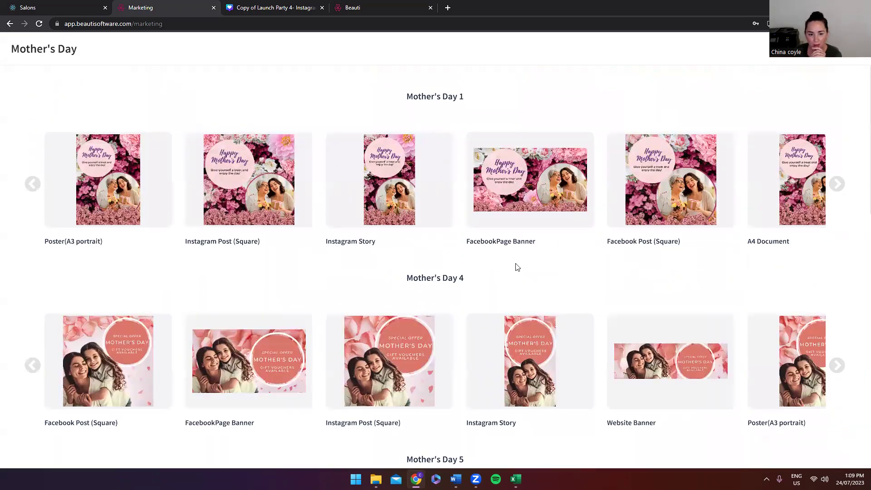
pyautogui.scroll(-14, 517, 267)
pyautogui.scroll(-5, 518, 267)
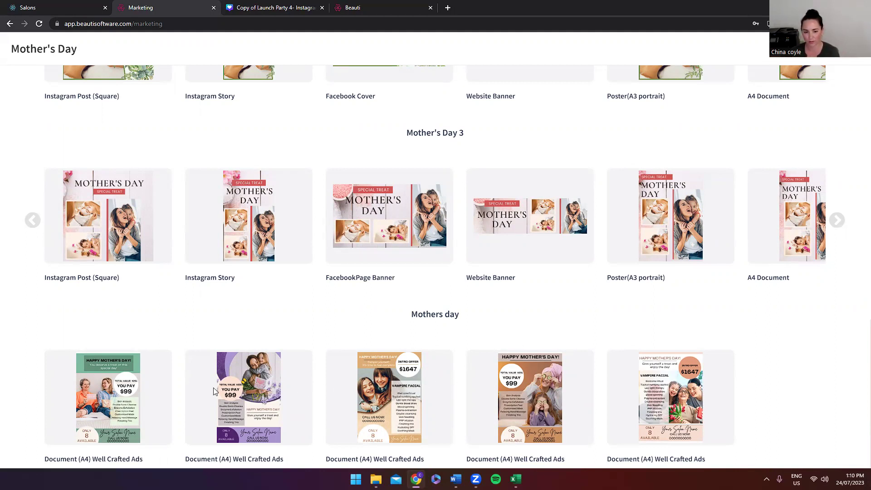
pyautogui.scroll(10, 548, 410)
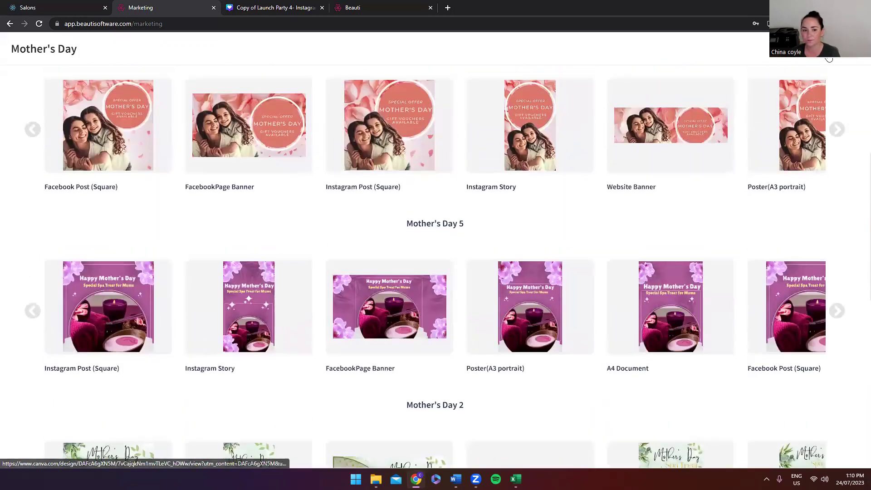
pyautogui.click(828, 59)
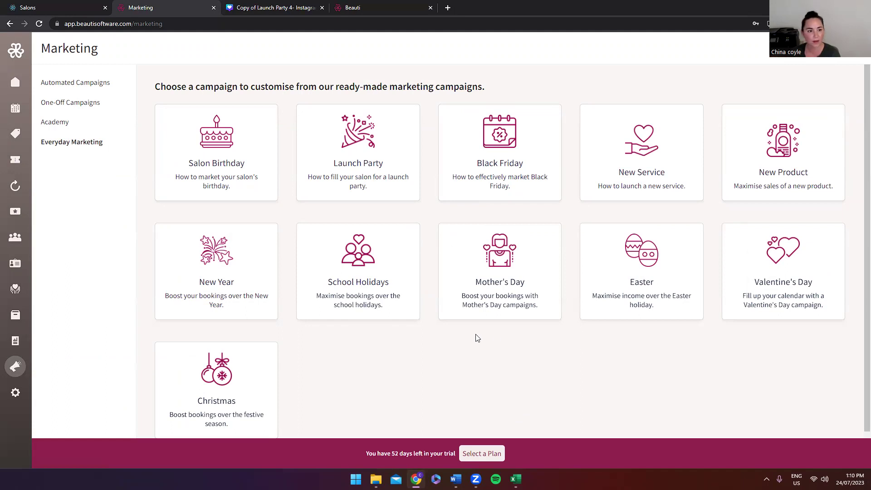
# View the marketing Academy and look over its training topics down to Policy & Procedure.
pyautogui.click(52, 128)
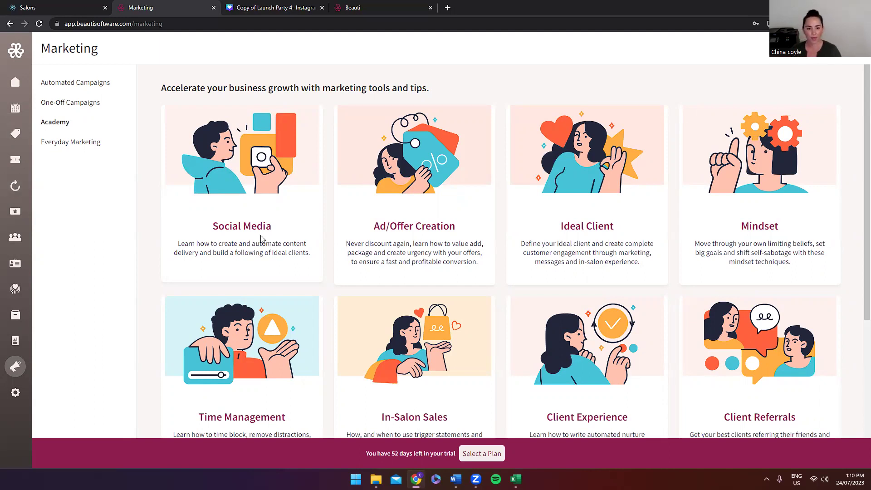
pyautogui.scroll(-2, 261, 239)
pyautogui.scroll(-3, 261, 239)
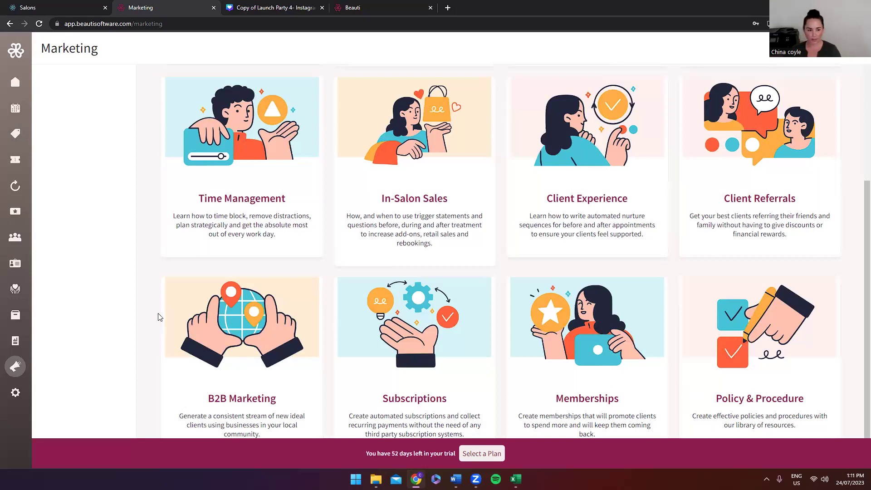
# Read the General Policy and Procedure resource in the Policy & Procedure topic and return to the Academy overview.
pyautogui.click(773, 360)
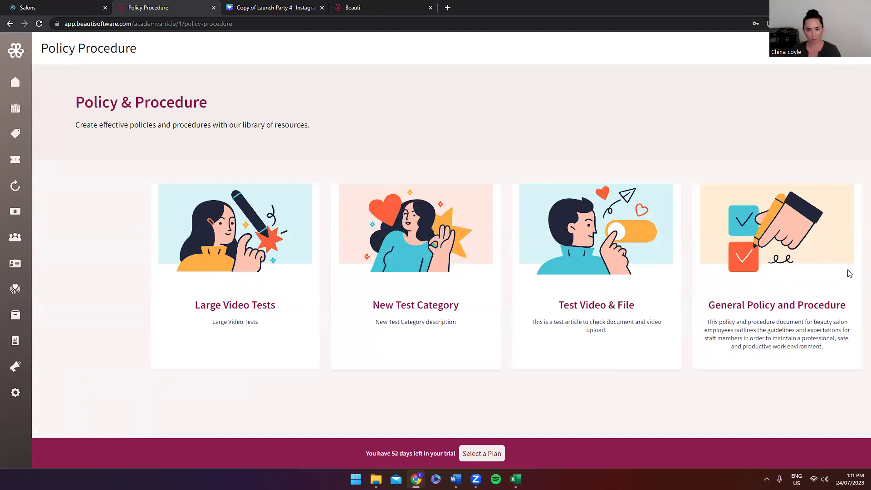
pyautogui.click(789, 240)
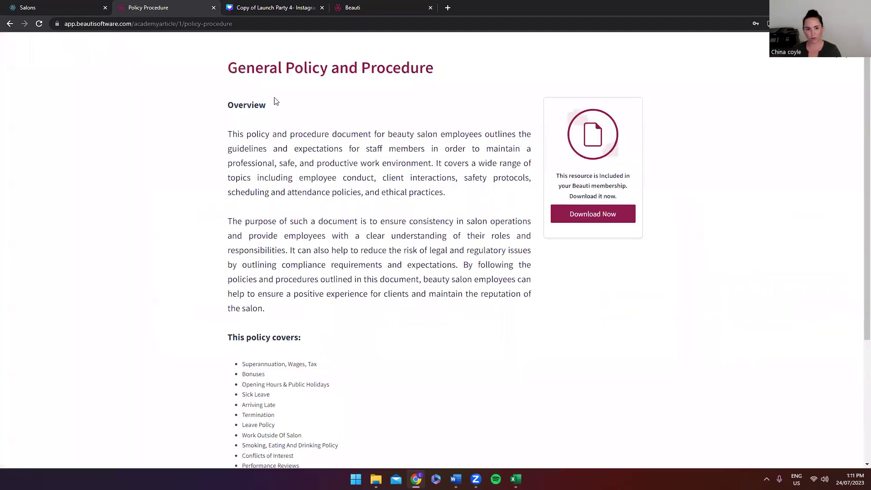
pyautogui.scroll(-4, 300, 214)
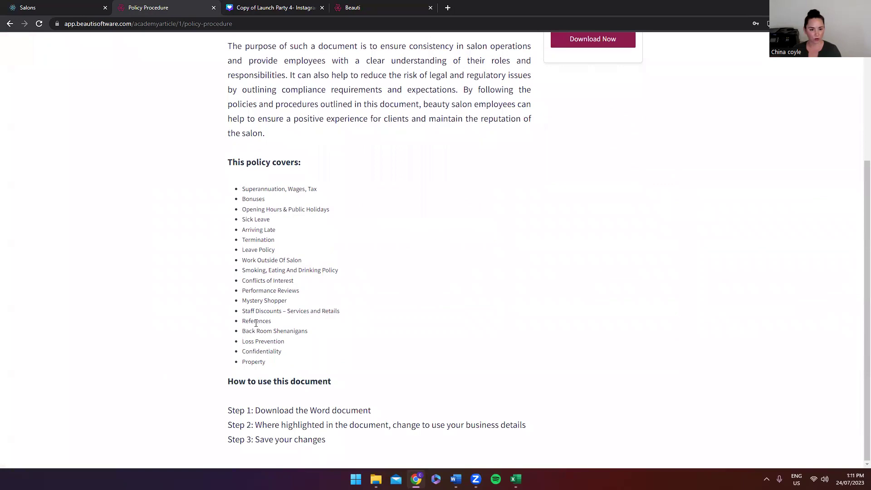
pyautogui.scroll(3, 640, 241)
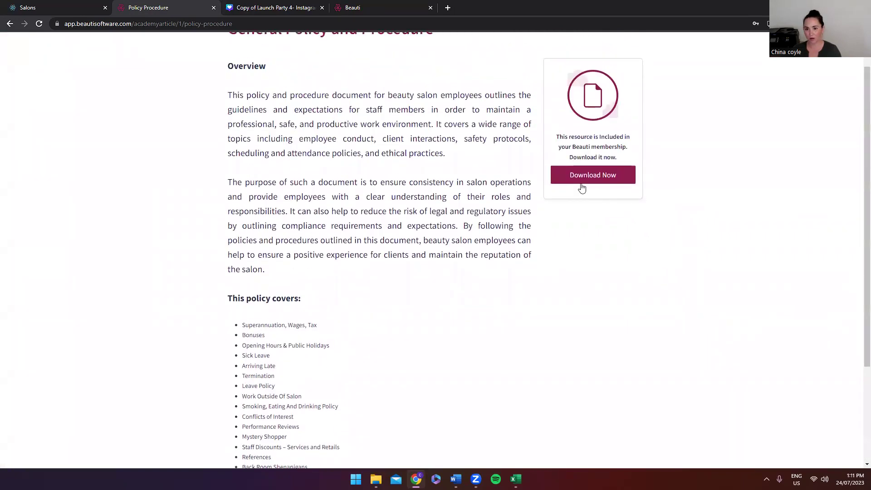
pyautogui.scroll(1, 590, 313)
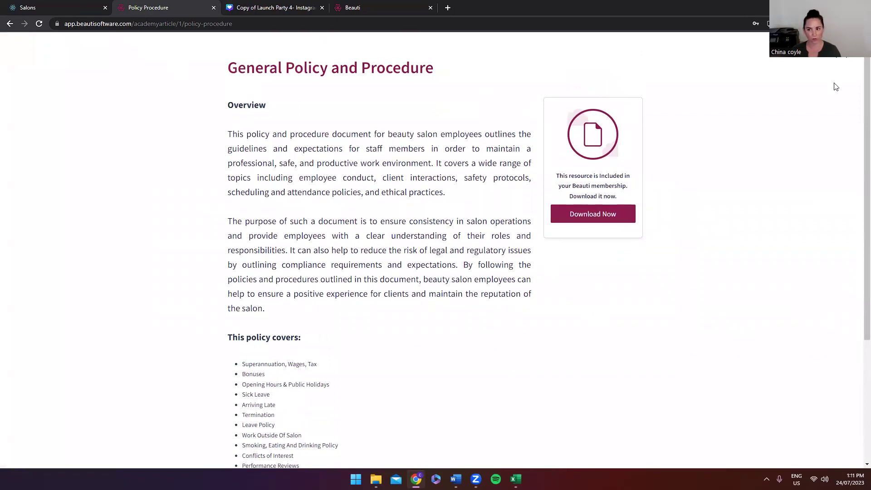
pyautogui.click(844, 59)
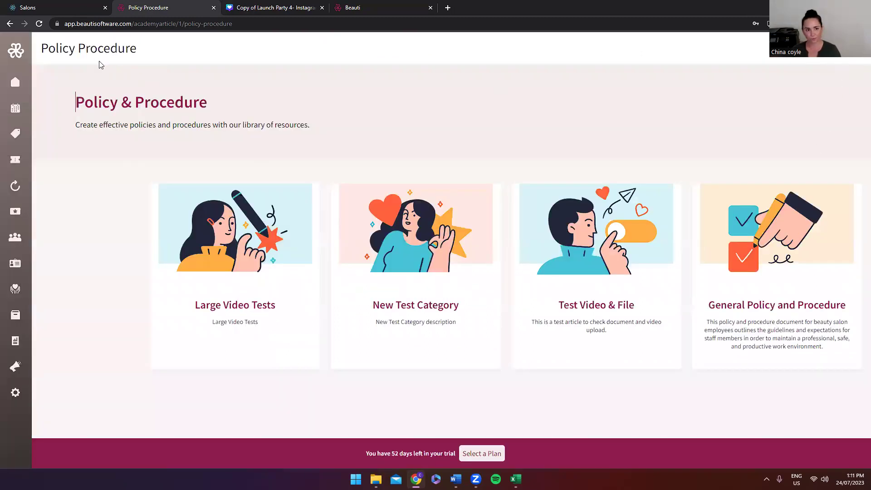
pyautogui.click(10, 24)
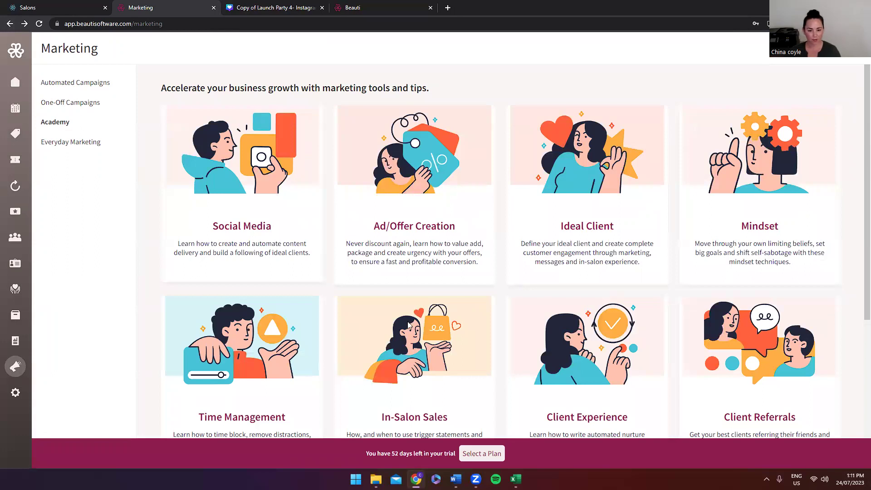
# Review the Academy topic cards once more and open the One-Off Campaigns section.
pyautogui.scroll(-4, 410, 325)
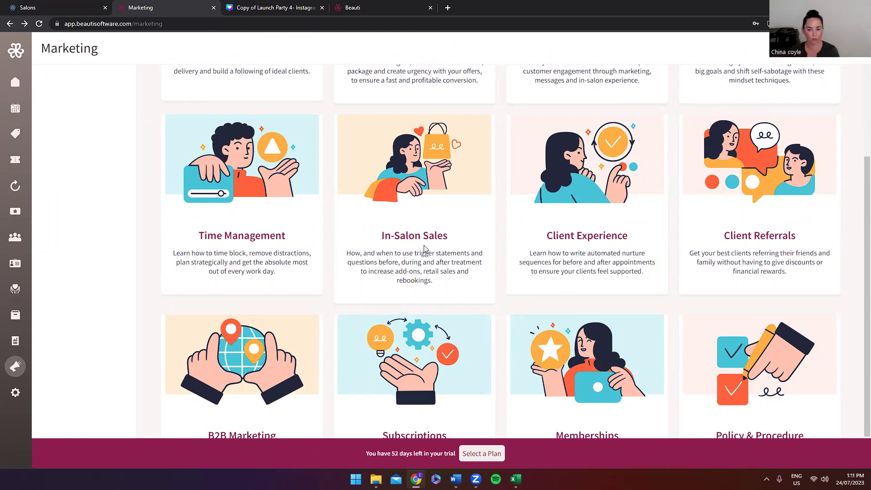
pyautogui.scroll(-1, 425, 249)
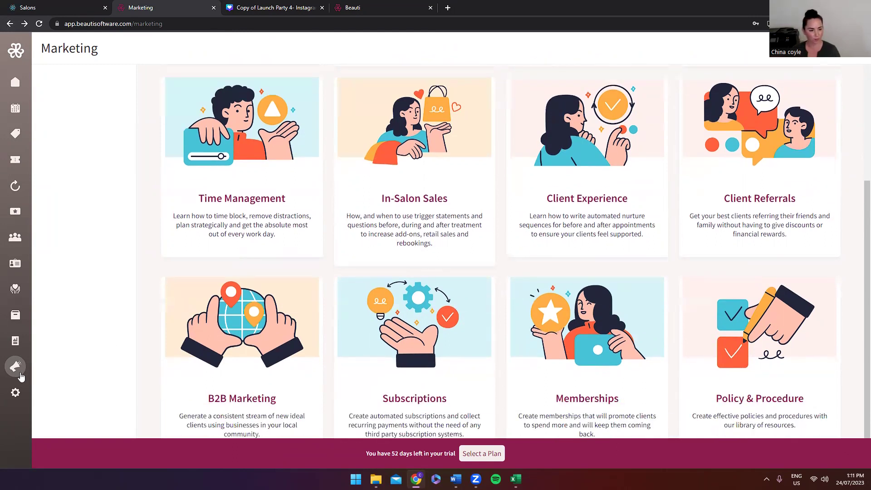
pyautogui.scroll(5, 95, 117)
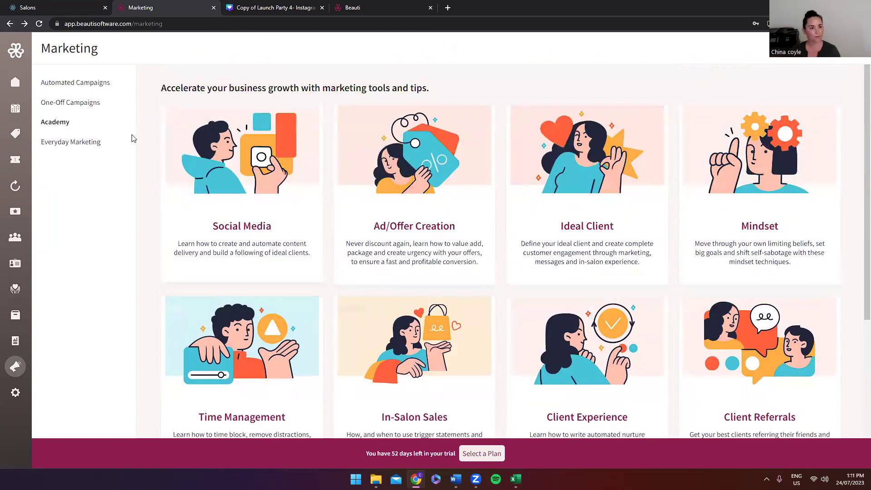
pyautogui.click(80, 110)
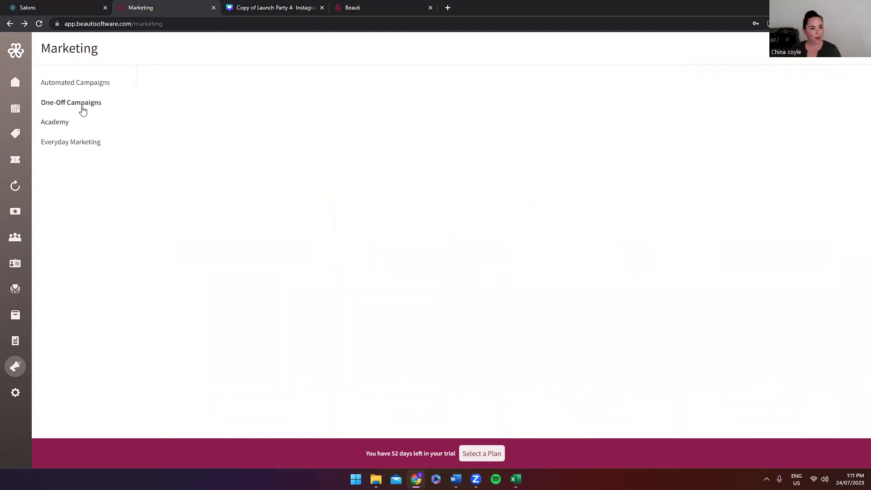
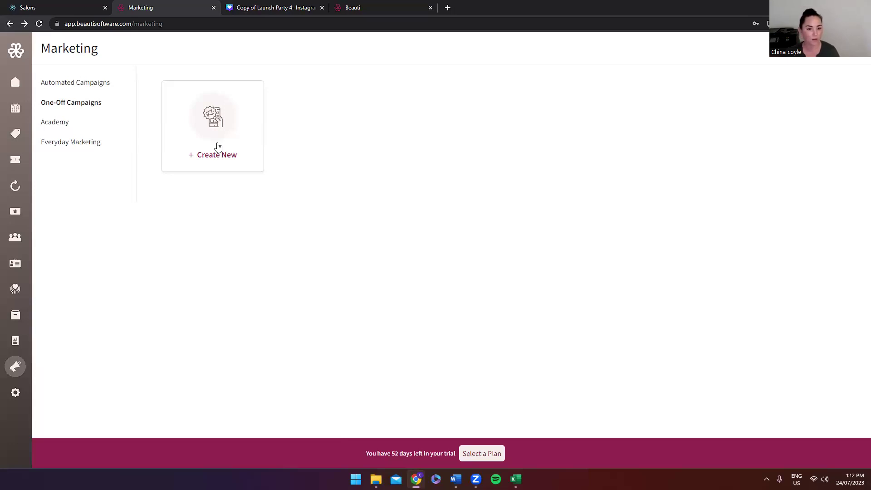
# Start a new one-off email campaign to view its name, subject line and design setup, and leave it without creating anything.
pyautogui.click(218, 146)
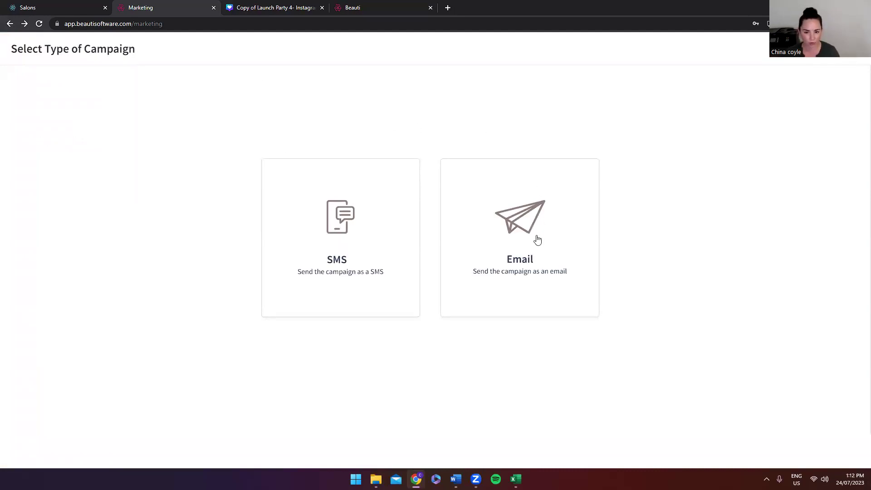
pyautogui.click(519, 235)
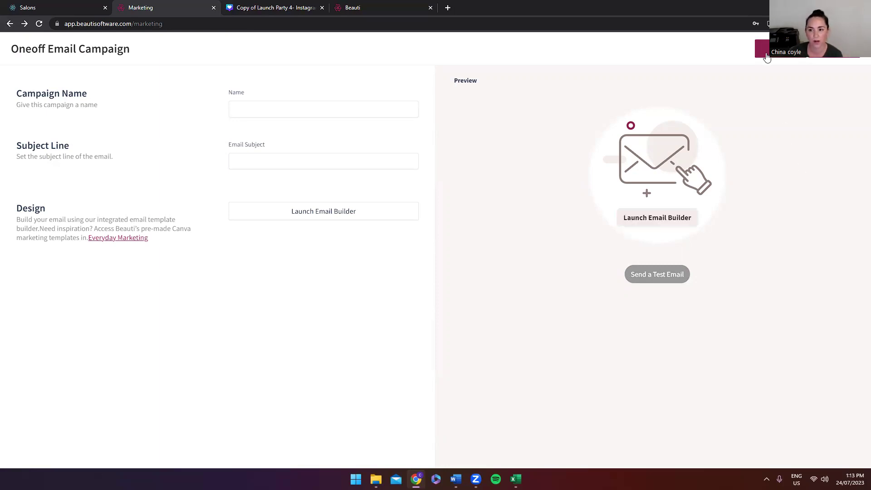
pyautogui.click(766, 54)
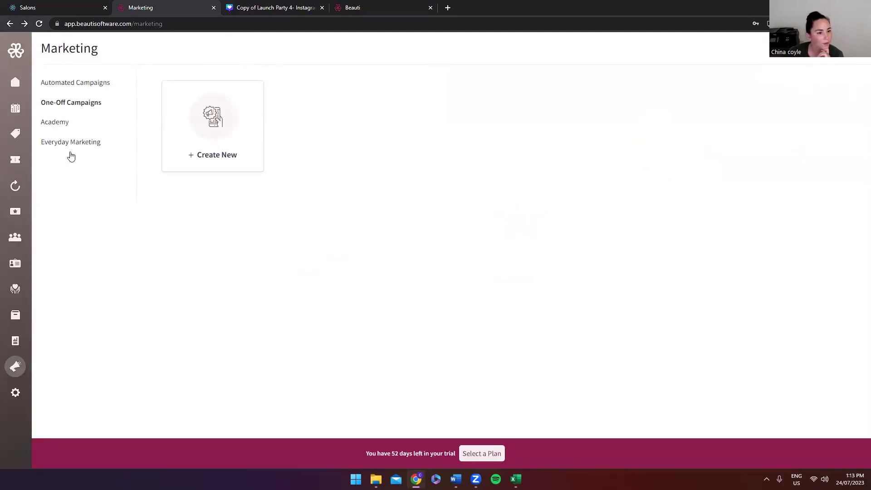
# Look through the Example From Builder consultation form in Settings from start to end, and close it without saving.
pyautogui.click(11, 392)
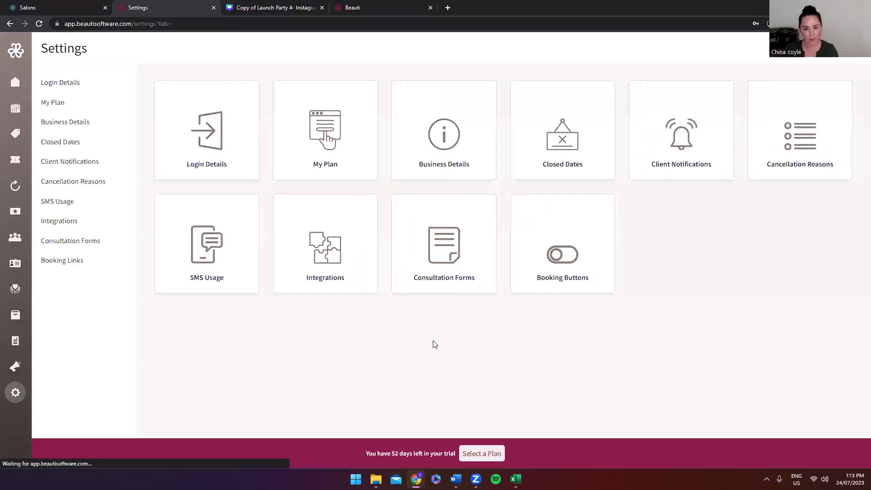
pyautogui.click(408, 247)
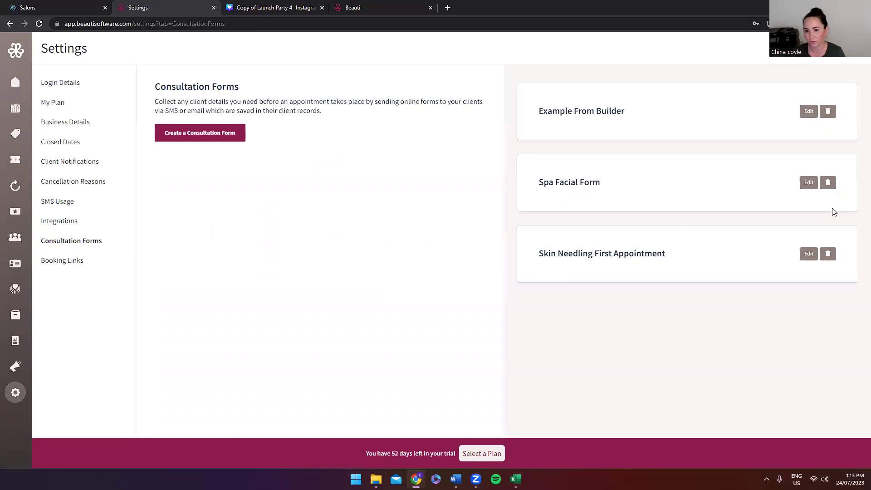
pyautogui.click(809, 113)
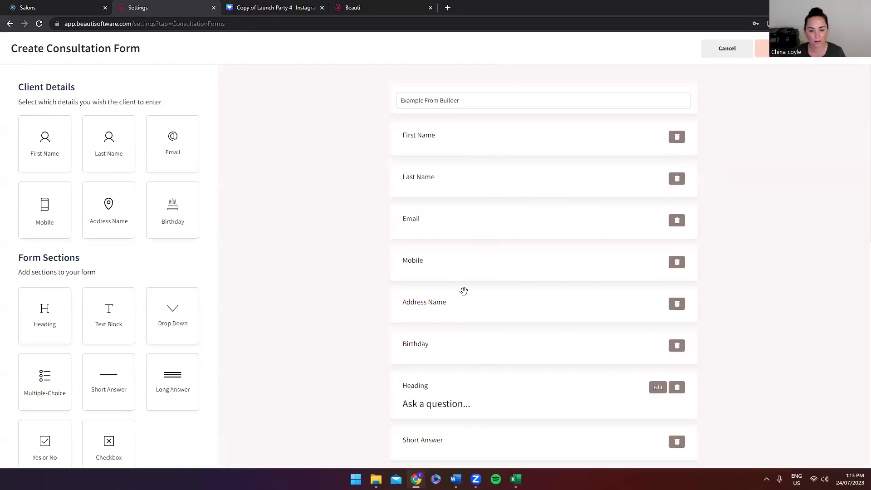
pyautogui.scroll(-11, 464, 294)
pyautogui.scroll(7, 465, 301)
pyautogui.scroll(5, 465, 301)
pyautogui.click(739, 48)
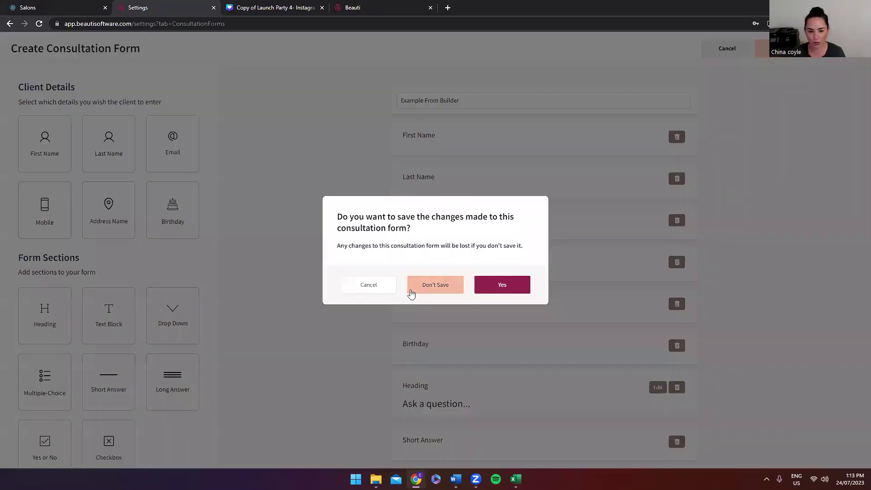
pyautogui.click(369, 285)
pyautogui.click(727, 44)
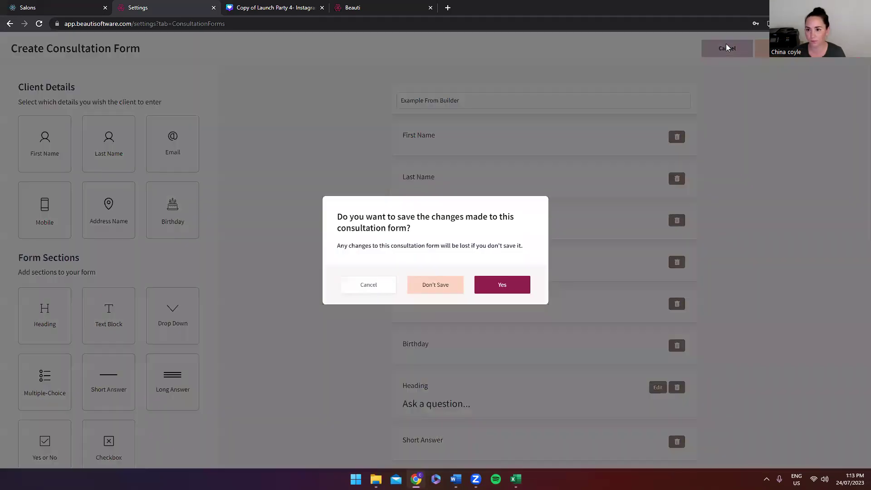
pyautogui.click(455, 288)
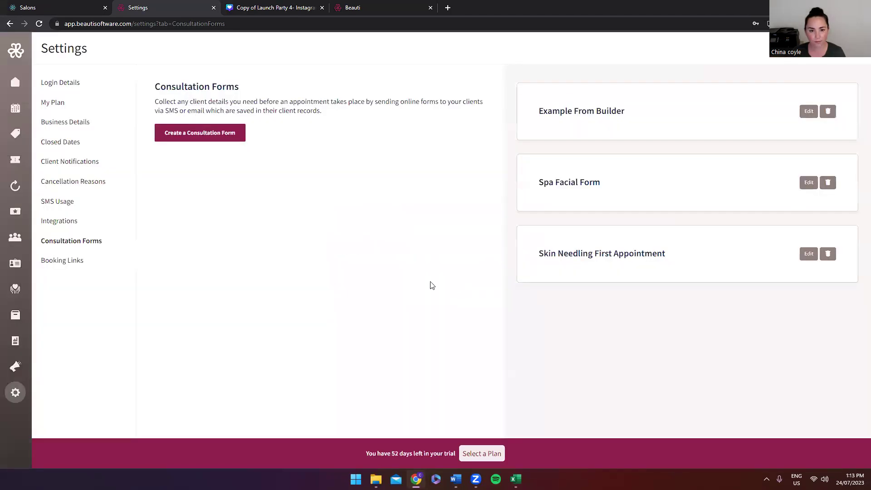
# Start a new consultation form with First Name, Last Name, Email, Mobile, Address Name and Birthday fields.
pyautogui.click(216, 141)
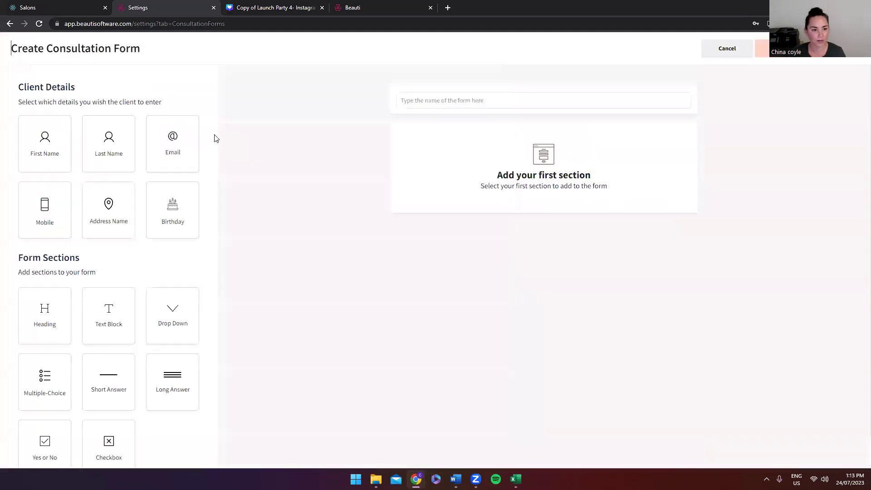
pyautogui.click(54, 146)
pyautogui.click(107, 151)
pyautogui.click(162, 152)
pyautogui.click(51, 221)
pyautogui.click(101, 220)
pyautogui.click(154, 226)
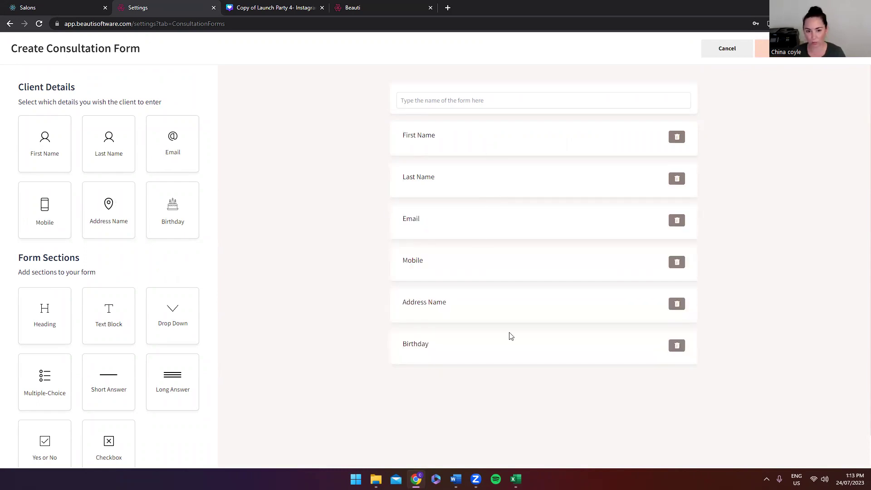
# Add Heading, Short Answer and Text Block sections to the new consultation form, and discard the form without saving.
pyautogui.scroll(-1, 431, 393)
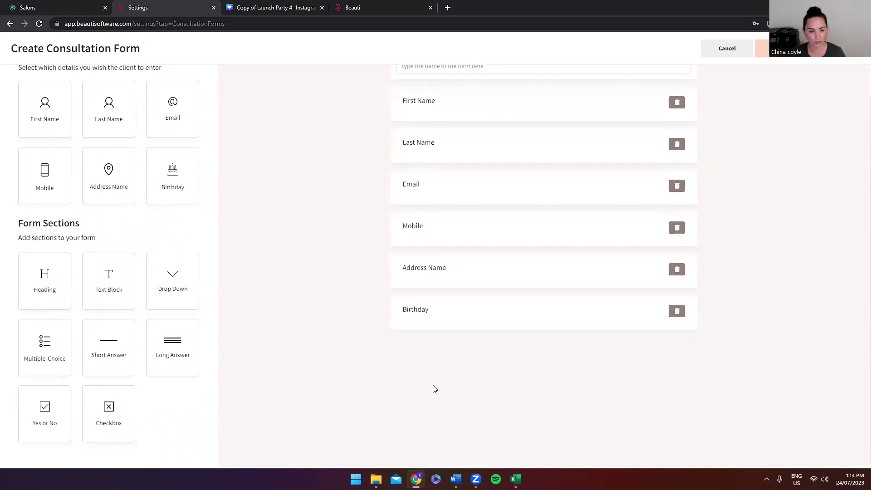
pyautogui.click(45, 287)
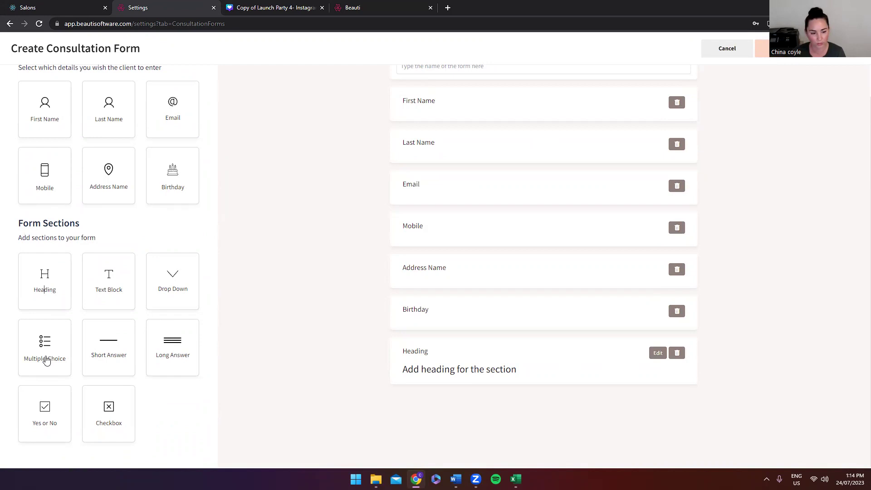
pyautogui.click(108, 355)
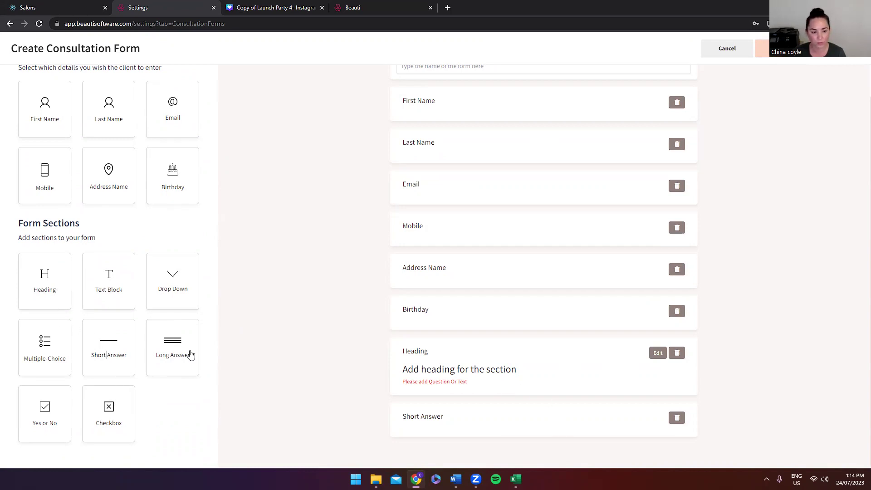
pyautogui.click(118, 282)
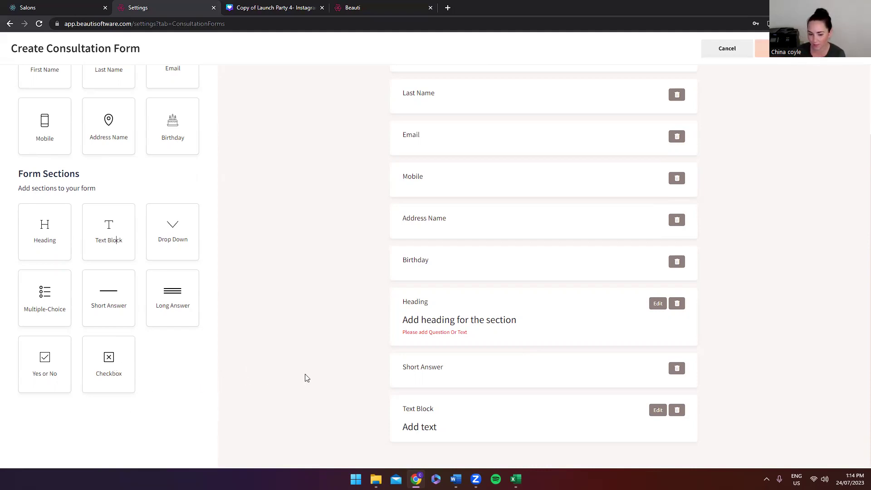
pyautogui.scroll(2, 382, 366)
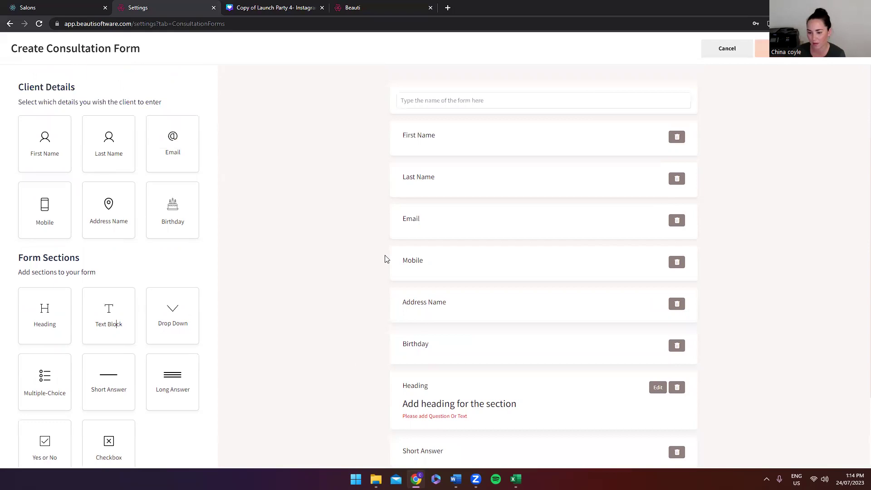
pyautogui.scroll(-2, 386, 309)
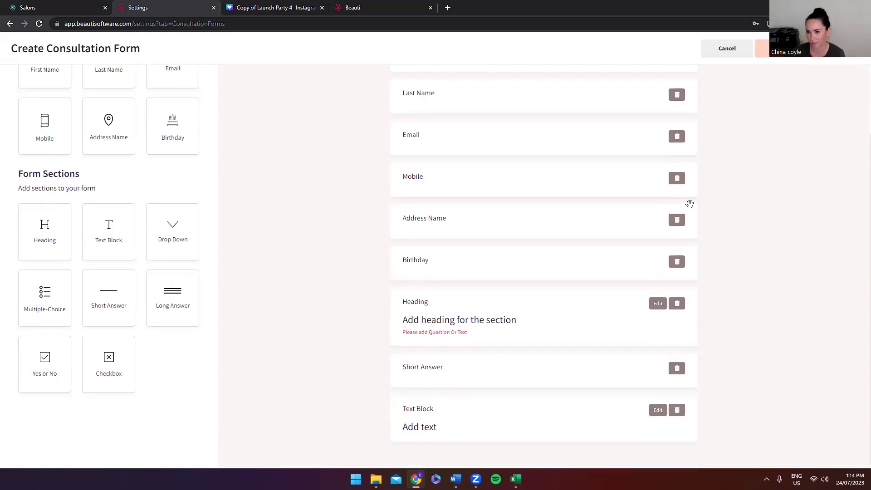
pyautogui.click(721, 49)
pyautogui.click(446, 292)
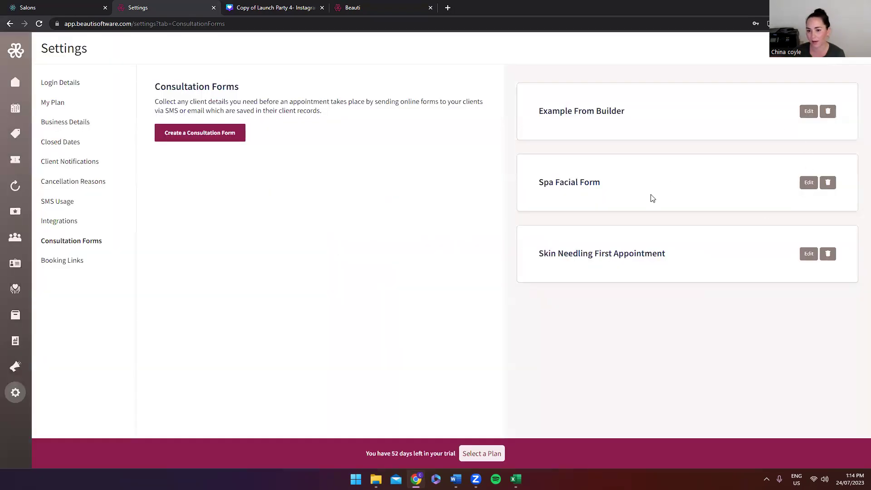
# Open the Example From Builder consultation form and look through its client preview down to the medication and agreement questions.
pyautogui.click(809, 112)
pyautogui.scroll(-15, 736, 202)
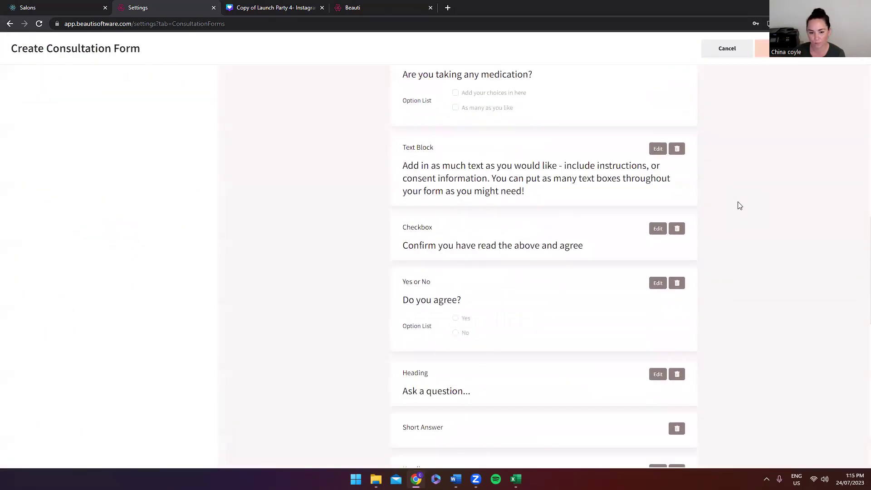
pyautogui.click(796, 57)
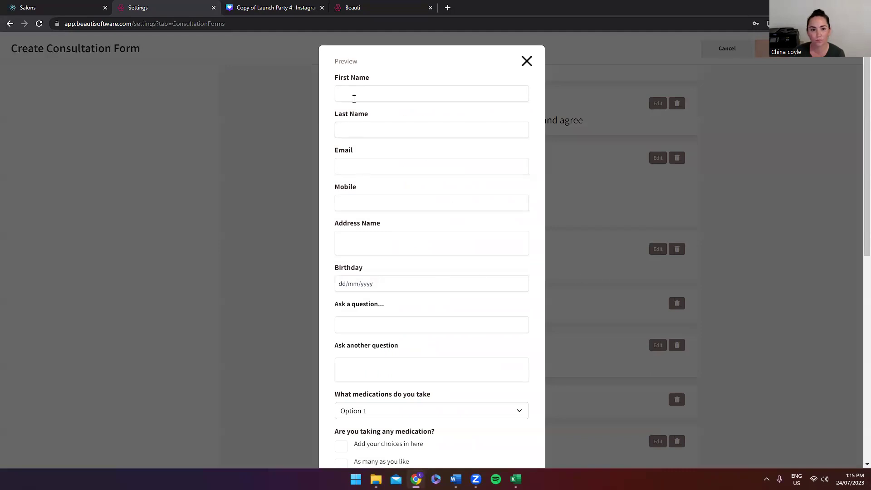
pyautogui.scroll(-1, 350, 174)
pyautogui.scroll(-4, 351, 175)
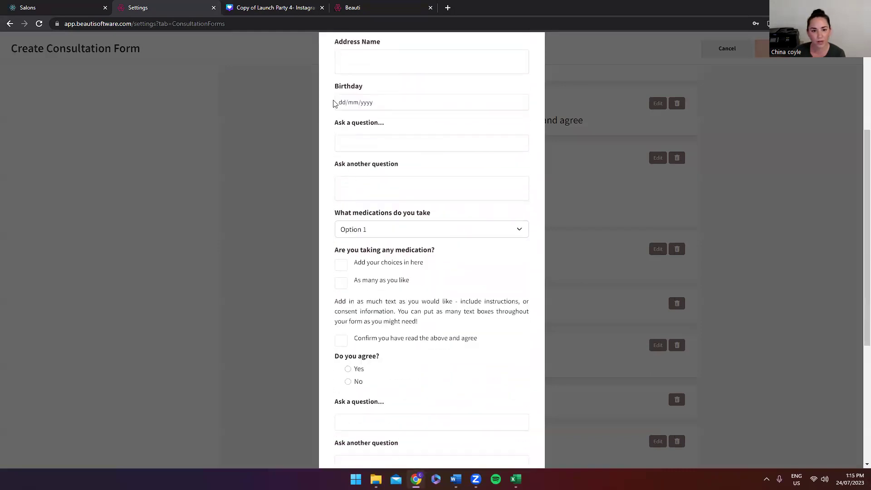
pyautogui.scroll(-3, 408, 174)
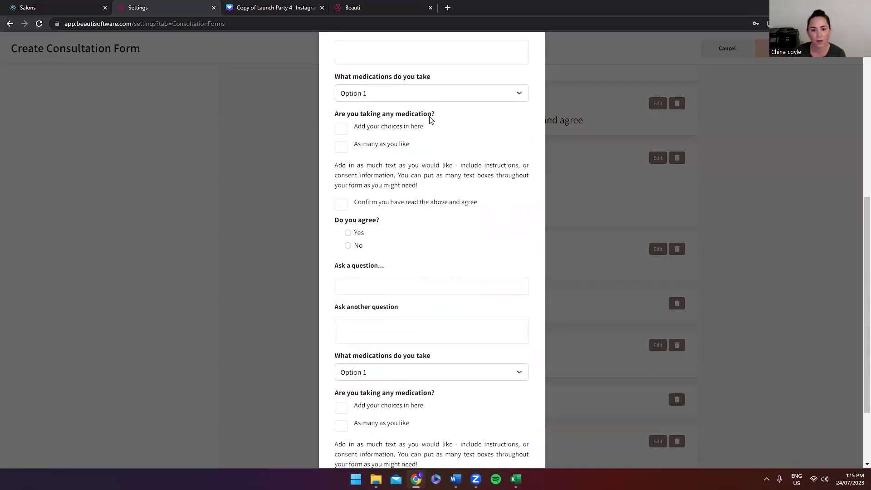
# Try the preview's first medication checkboxes, leaving only "Add your choices in here" ticked, and tick "Confirm you have read the above and agree".
pyautogui.click(342, 130)
pyautogui.click(341, 149)
pyautogui.click(342, 129)
pyautogui.click(341, 150)
pyautogui.click(343, 152)
pyautogui.click(342, 129)
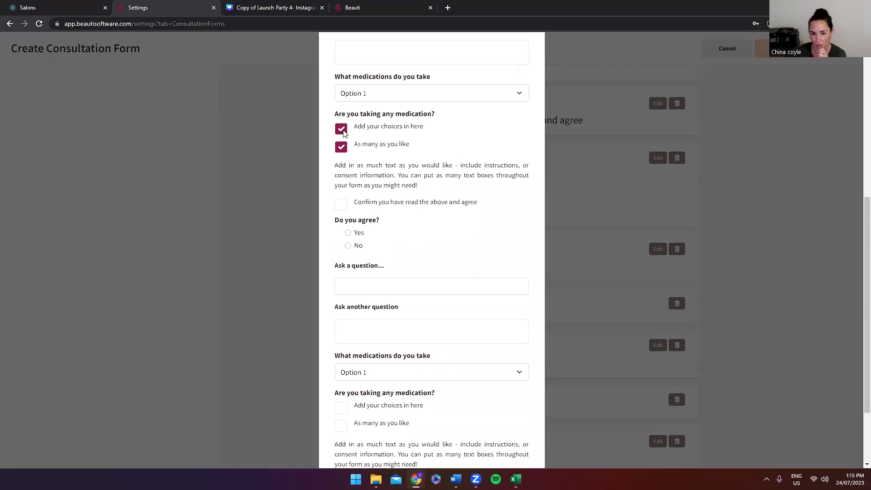
pyautogui.click(341, 149)
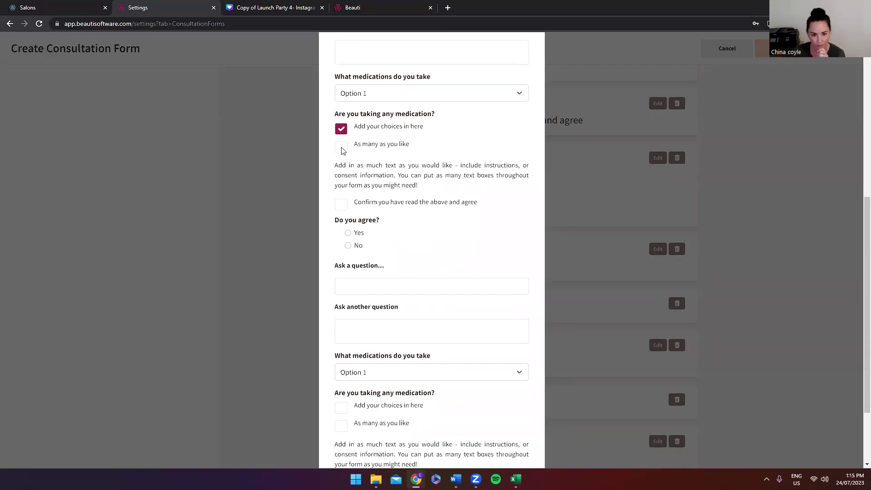
pyautogui.click(341, 206)
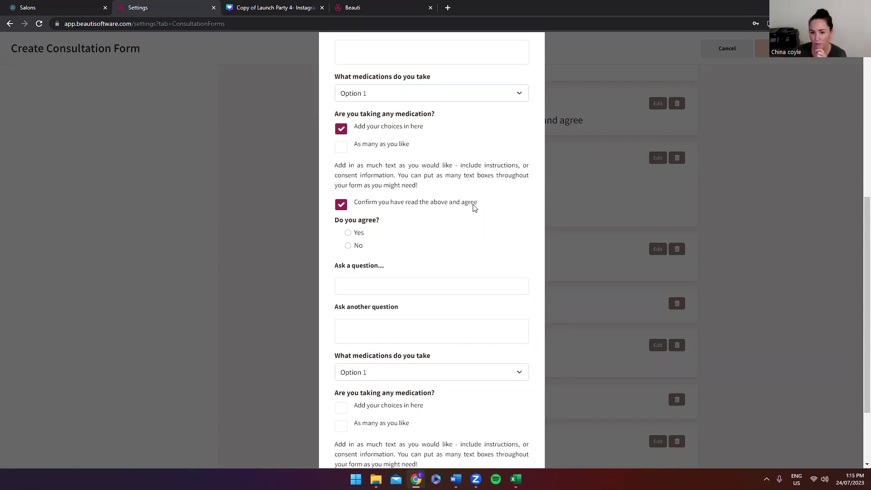
pyautogui.click(341, 206)
pyautogui.click(341, 205)
# Try the lower preview questions with Option 1 as medication, "Add your choices in here" and the read-and-agree confirmation ticked, and Yes for agreement.
pyautogui.scroll(-2, 368, 181)
pyautogui.click(368, 185)
pyautogui.click(370, 229)
pyautogui.click(390, 279)
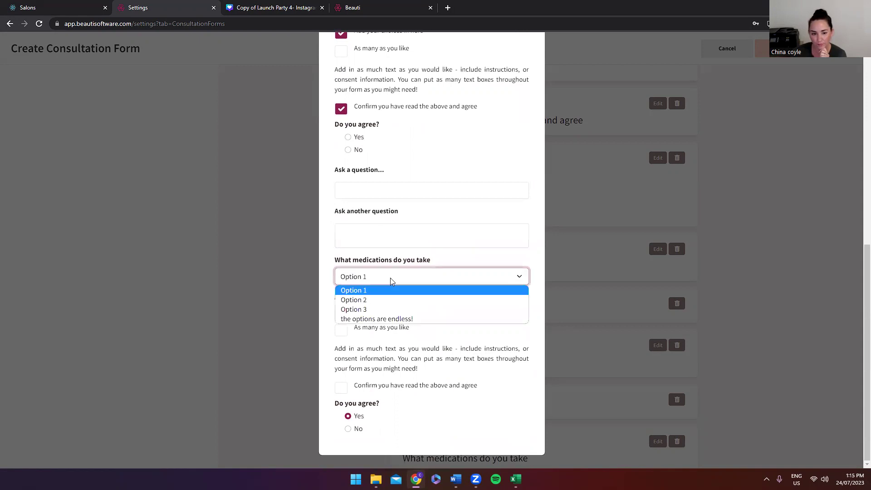
pyautogui.click(388, 291)
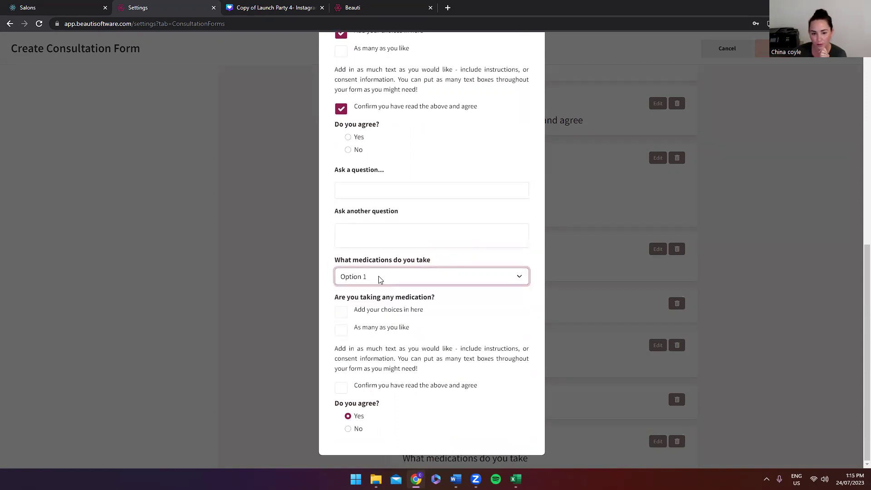
pyautogui.click(342, 312)
pyautogui.click(342, 333)
pyautogui.click(342, 333)
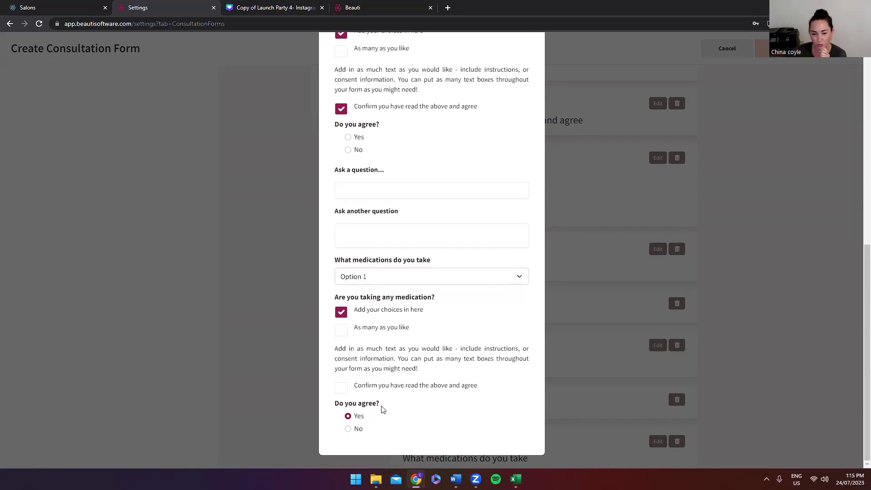
pyautogui.click(341, 388)
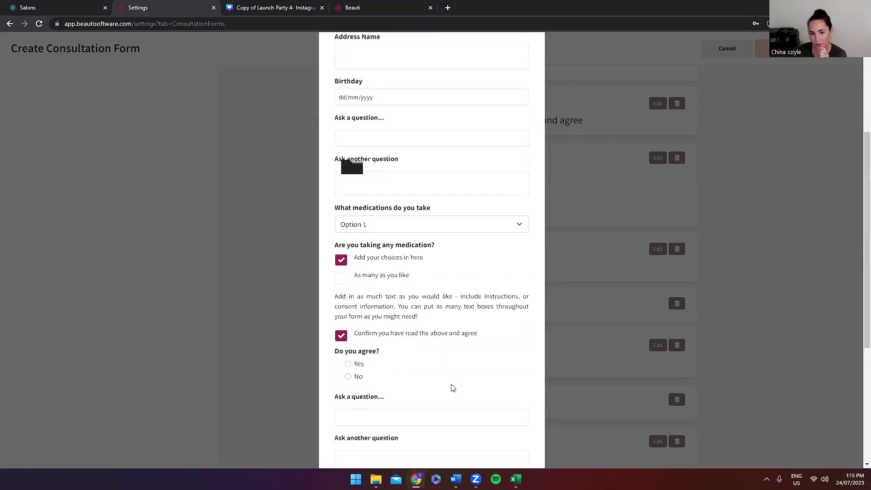
# Review the whole form preview again, close it, and return to the beginning of the Example From Builder form.
pyautogui.scroll(4, 452, 386)
pyautogui.scroll(-9, 459, 367)
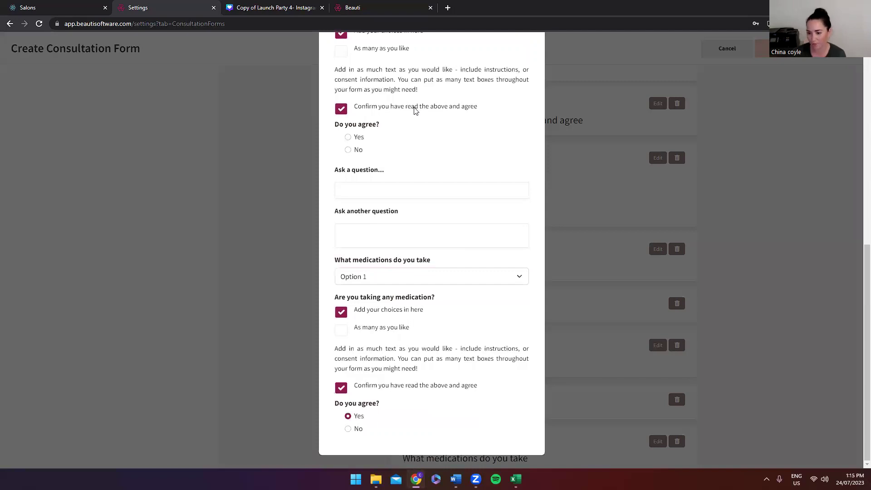
pyautogui.scroll(1, 414, 108)
pyautogui.scroll(-3, 410, 299)
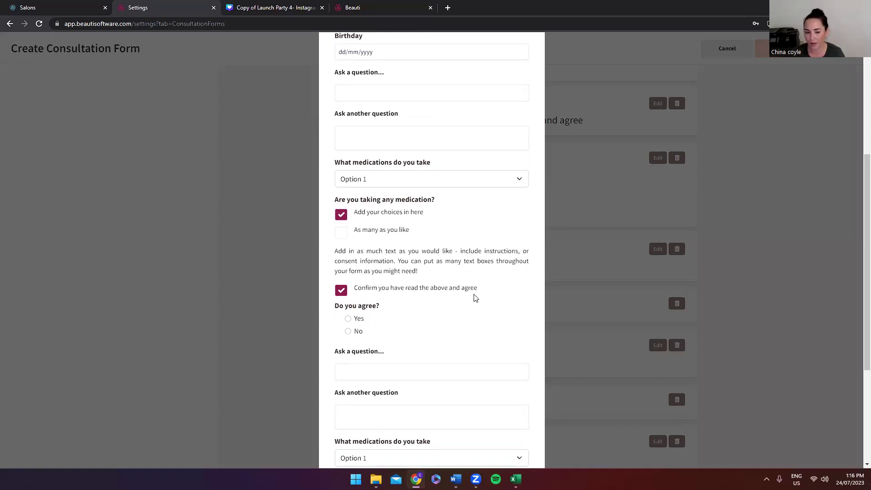
pyautogui.scroll(5, 399, 282)
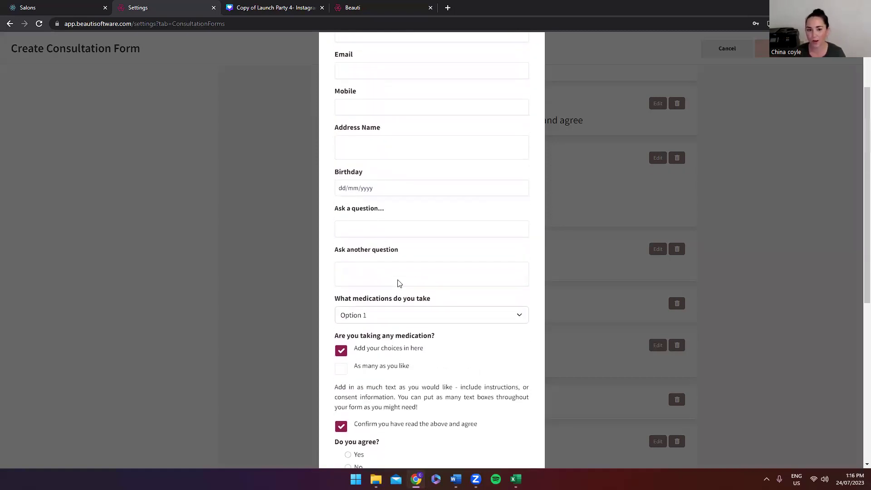
pyautogui.click(395, 204)
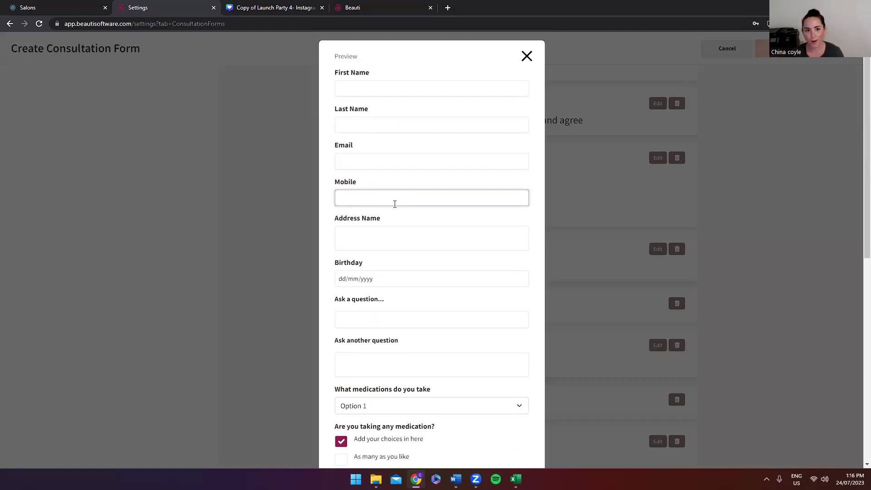
pyautogui.click(526, 57)
pyautogui.scroll(5, 802, 246)
pyautogui.scroll(10, 805, 246)
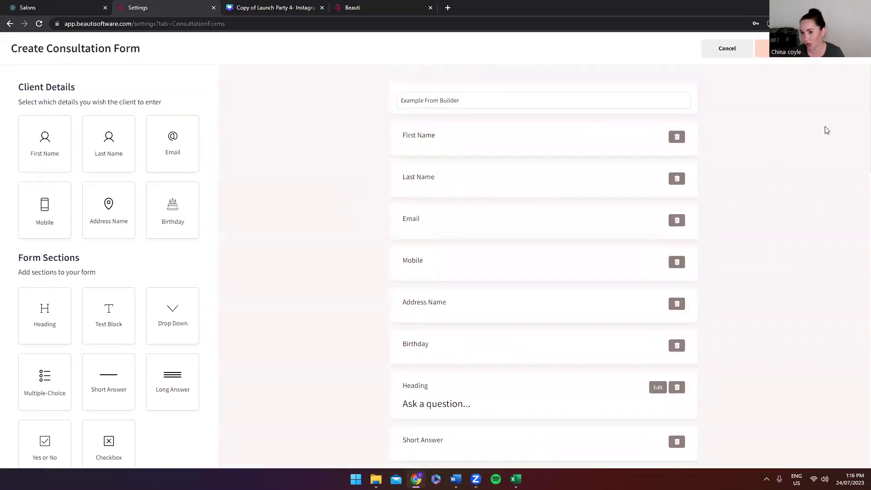
# Close the consultation form without saving changes and open the Booking Links settings.
pyautogui.click(734, 50)
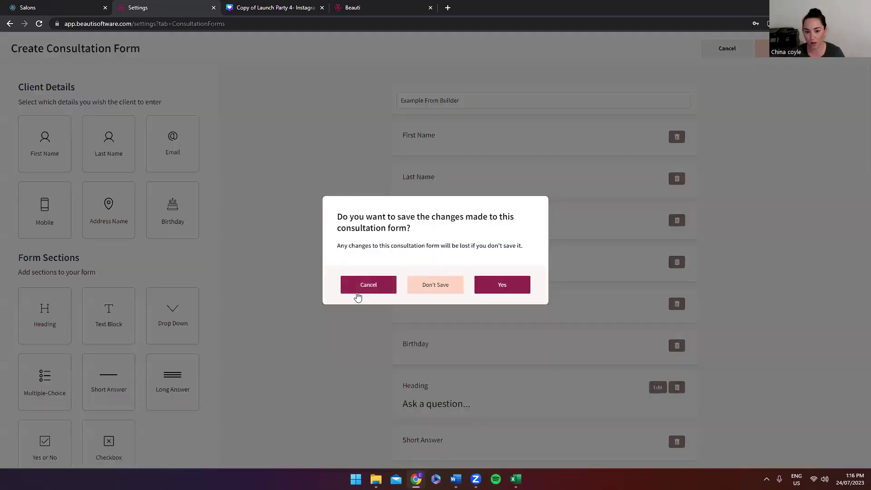
pyautogui.click(427, 287)
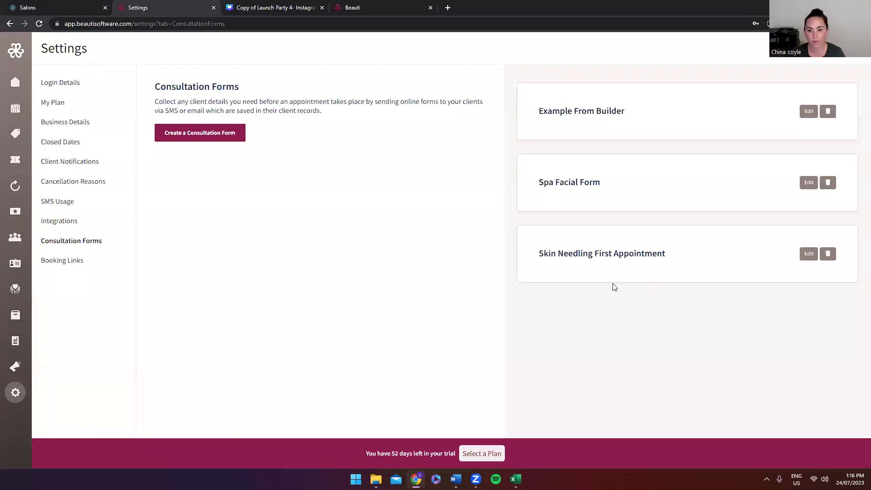
pyautogui.click(49, 261)
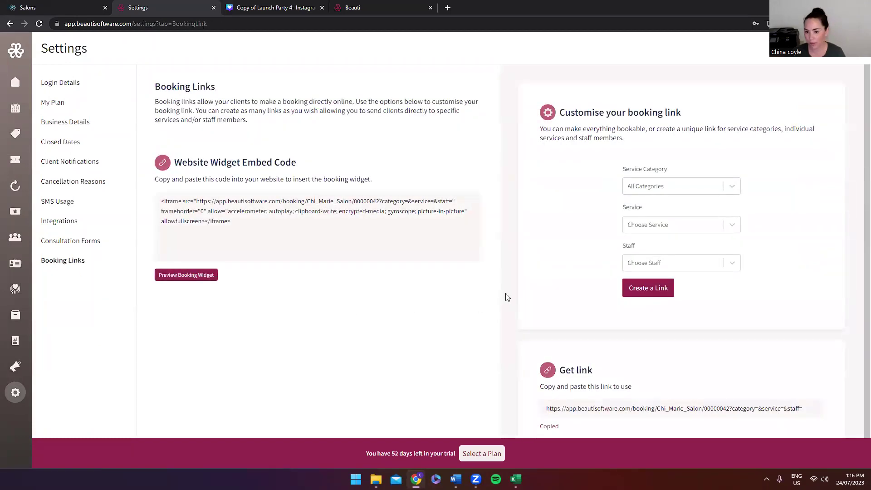
pyautogui.scroll(-1, 535, 313)
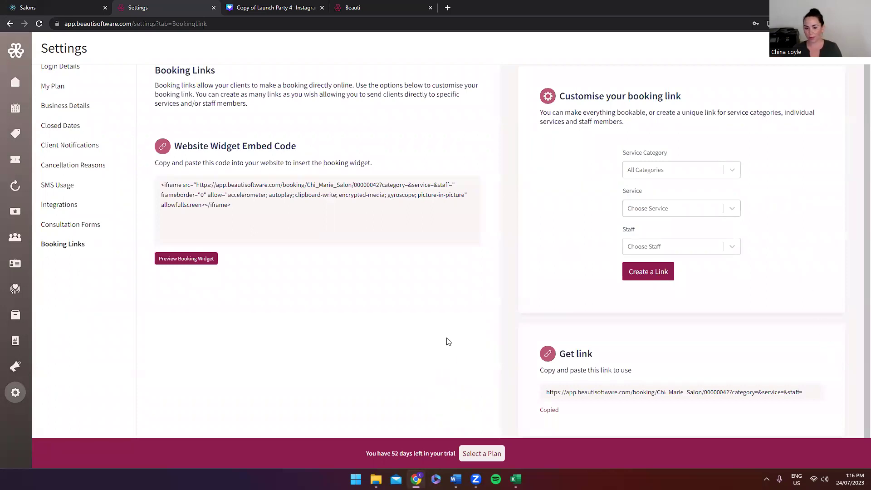
# Create a custom booking link for the Medi Facials category, the Skin Needling service and the listed staff member.
pyautogui.click(714, 172)
pyautogui.click(714, 172)
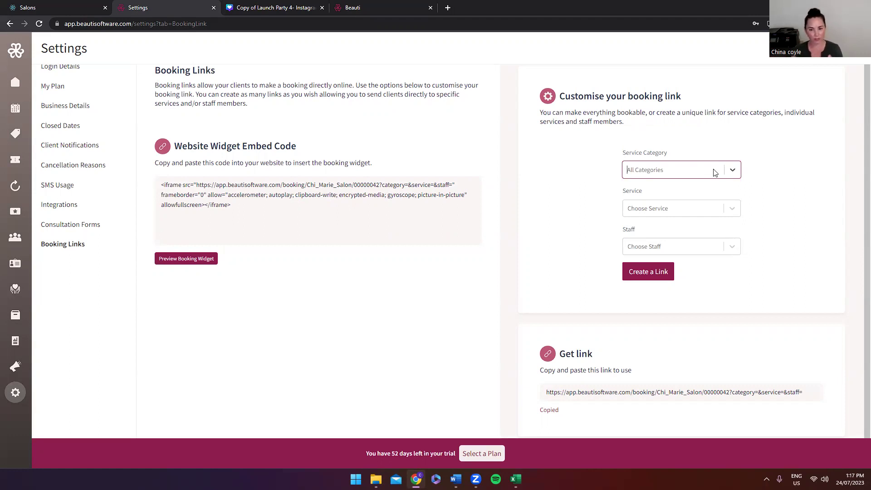
pyautogui.click(695, 167)
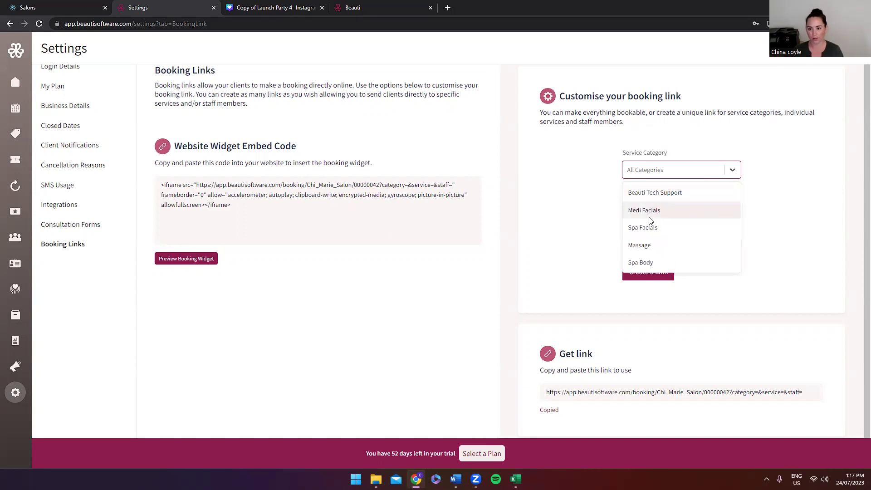
pyautogui.click(675, 208)
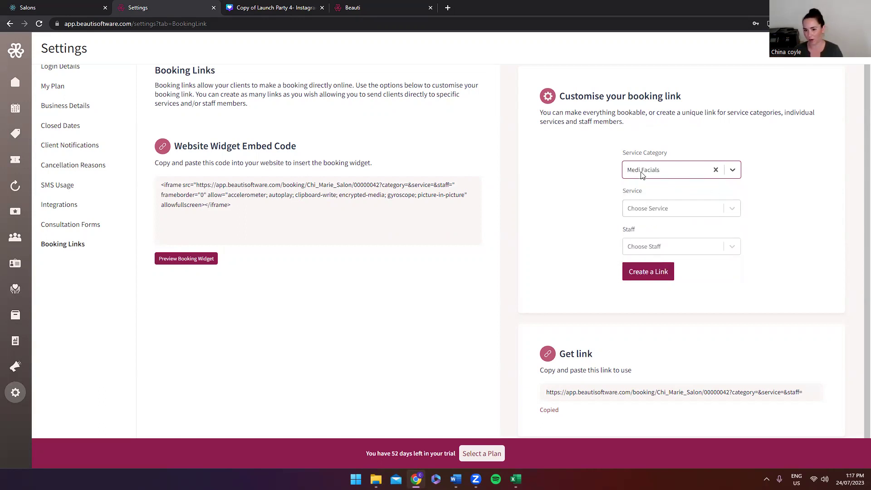
pyautogui.click(676, 209)
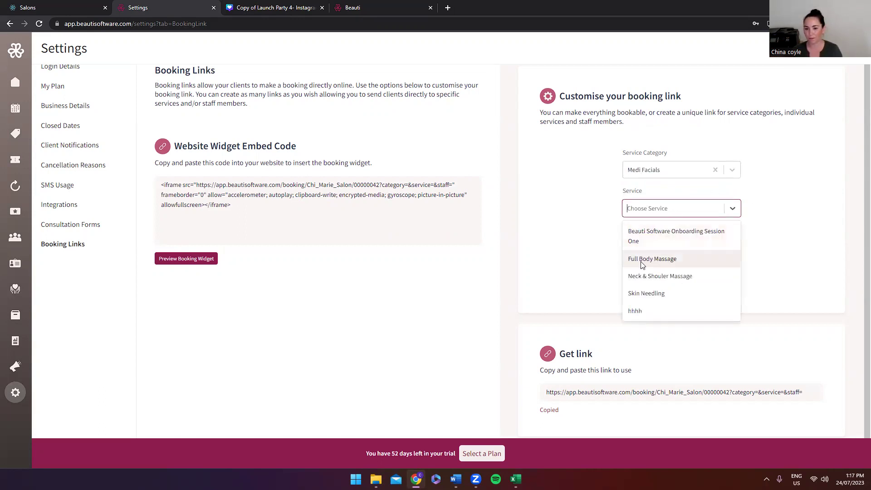
pyautogui.click(632, 294)
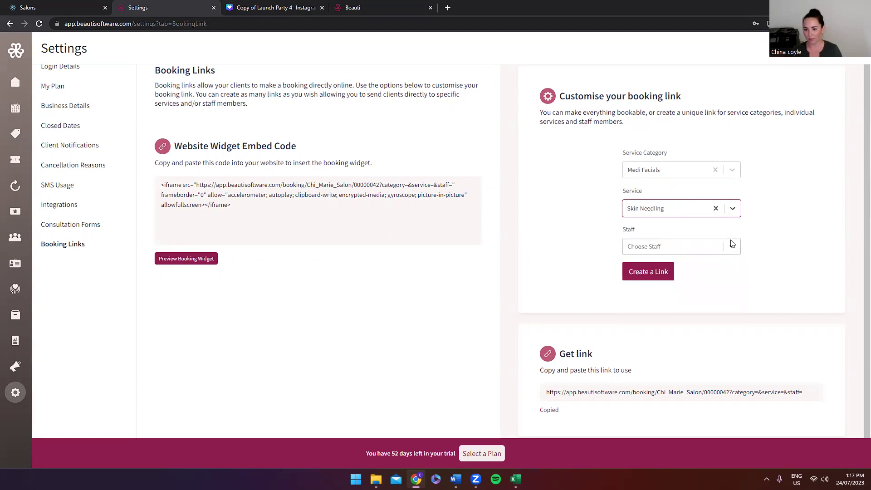
pyautogui.click(649, 253)
pyautogui.click(646, 269)
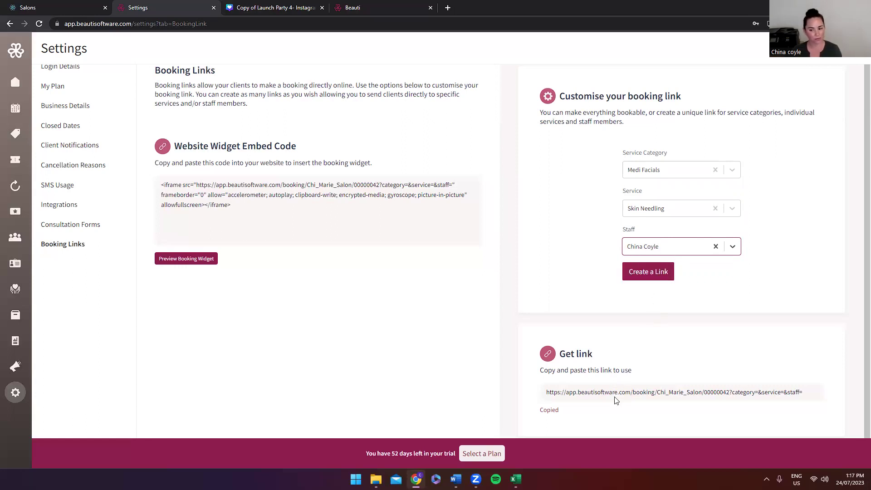
pyautogui.click(648, 271)
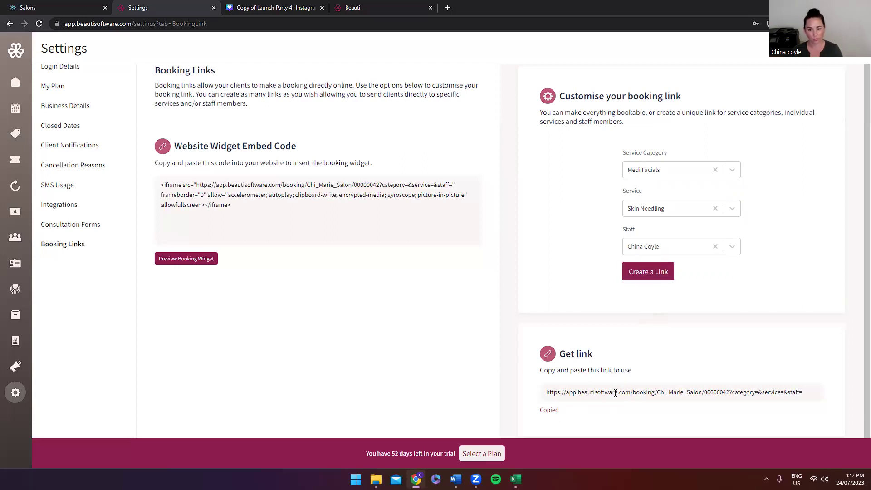
# Copy the customised booking link, open it in a new browser tab, and go back through its pages to the first selection.
pyautogui.click(552, 420)
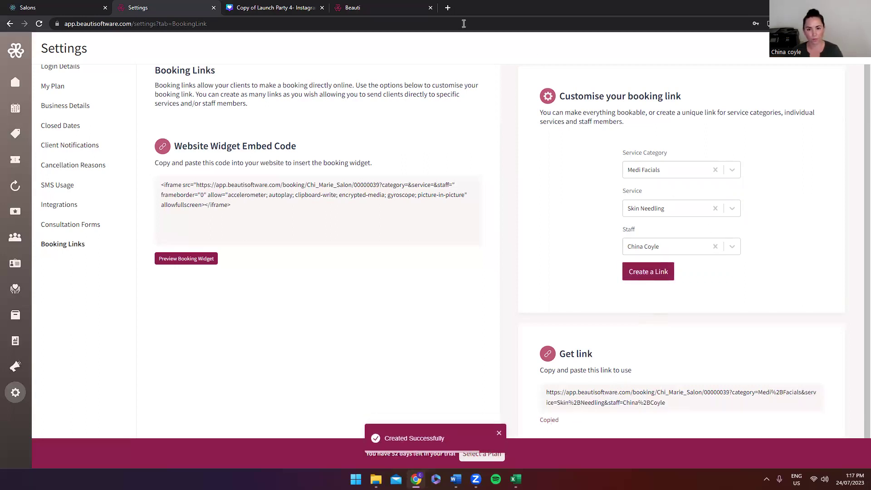
pyautogui.click(452, 9)
pyautogui.hotkey('ctrl', 'v')
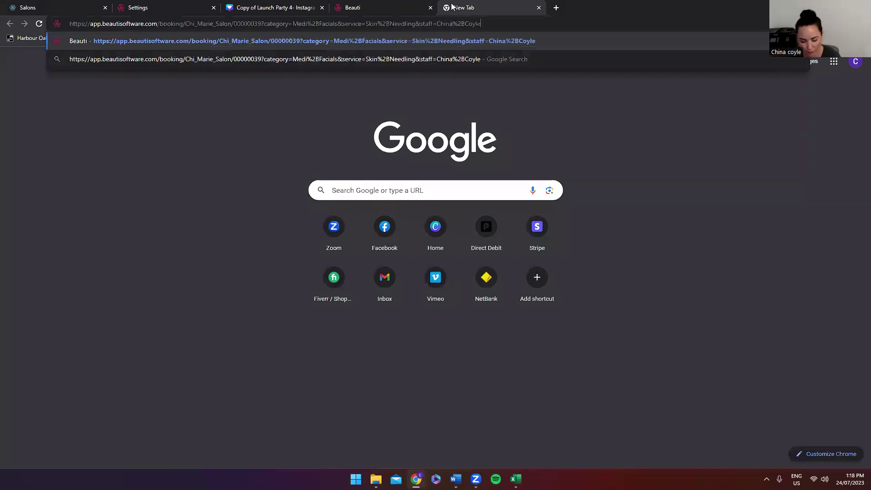
pyautogui.press('Return')
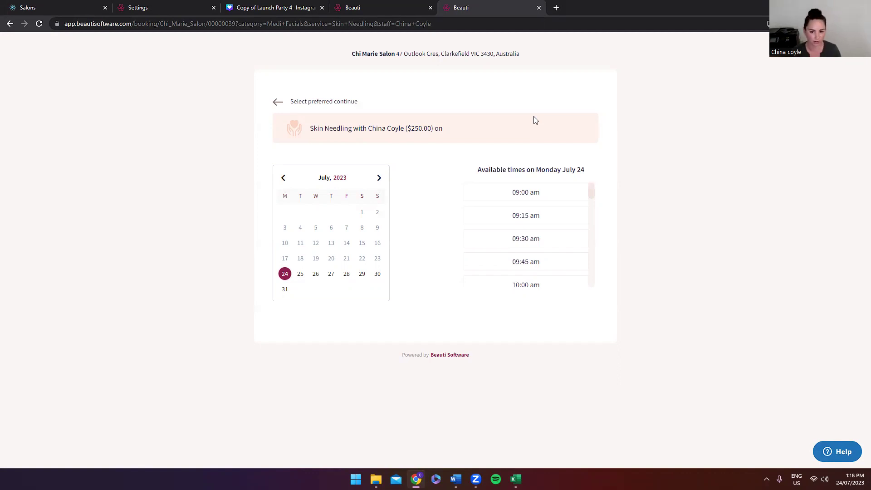
pyautogui.click(277, 103)
pyautogui.click(278, 104)
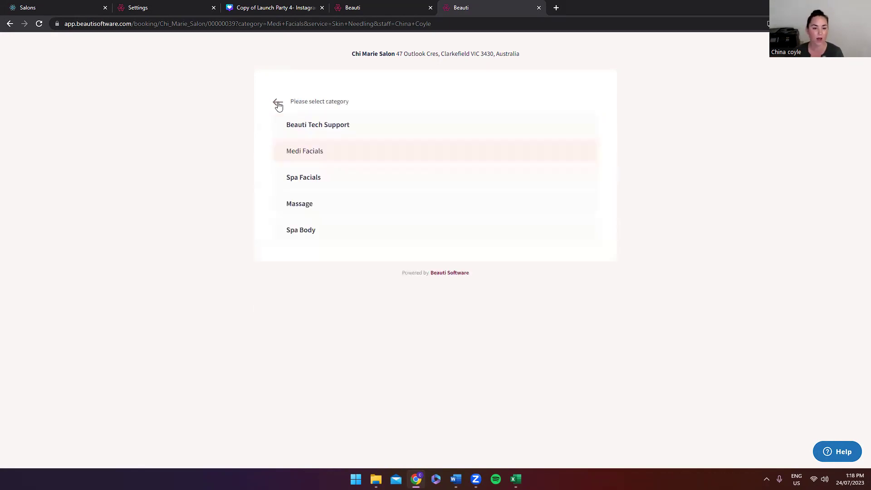
pyautogui.click(277, 103)
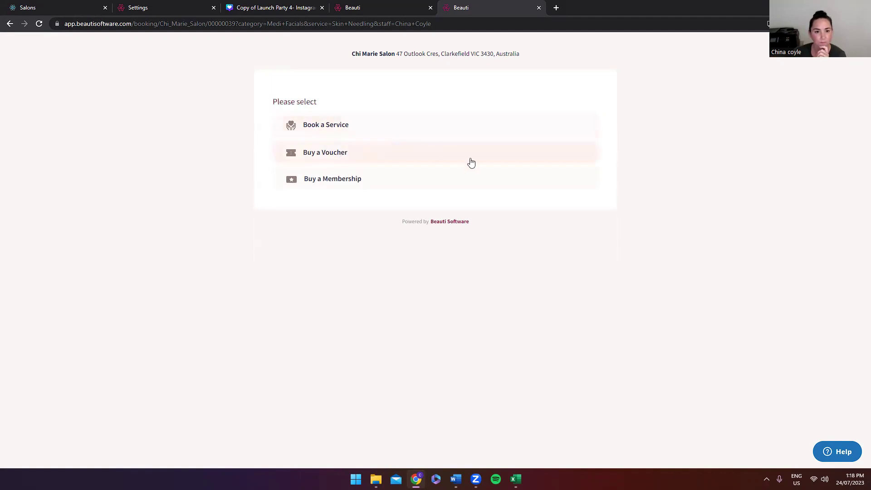
# Compare the customised booking page with the general booking page already open in the browser.
pyautogui.click(384, 4)
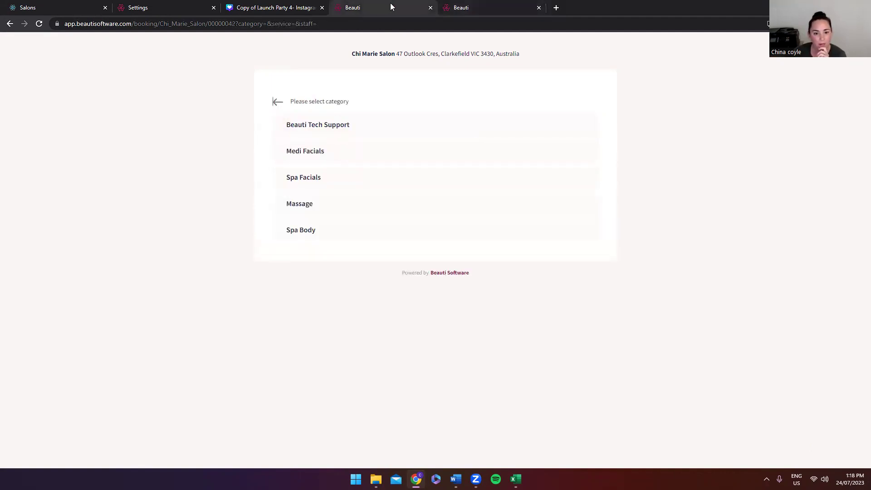
pyautogui.click(469, 5)
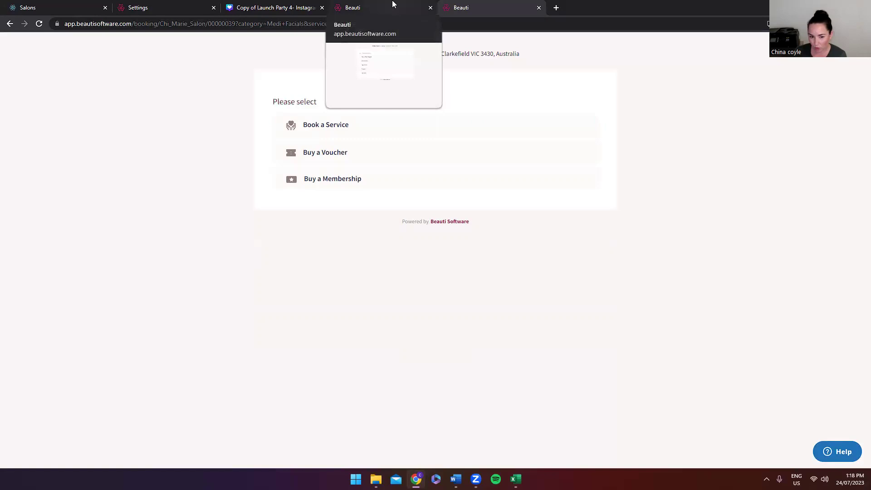
pyautogui.click(393, 4)
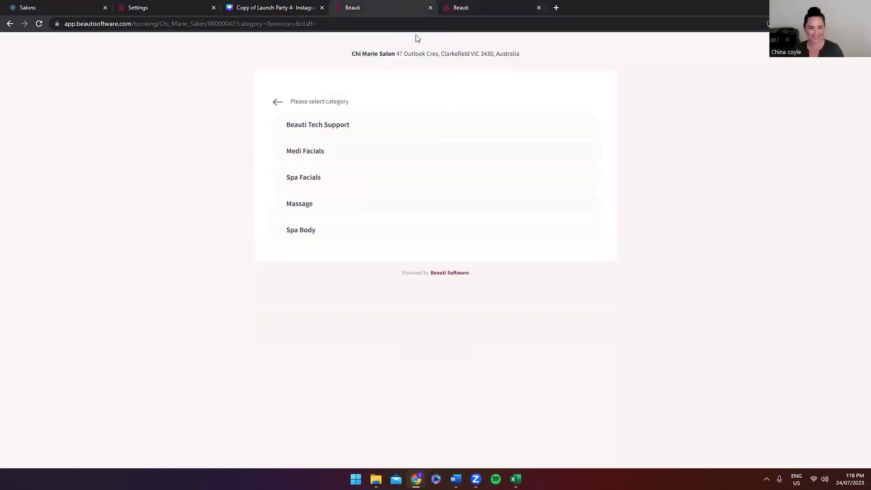
pyautogui.click(276, 103)
# Return to the Booking Links settings, then view the services list and the weekly calendar.
pyautogui.click(152, 6)
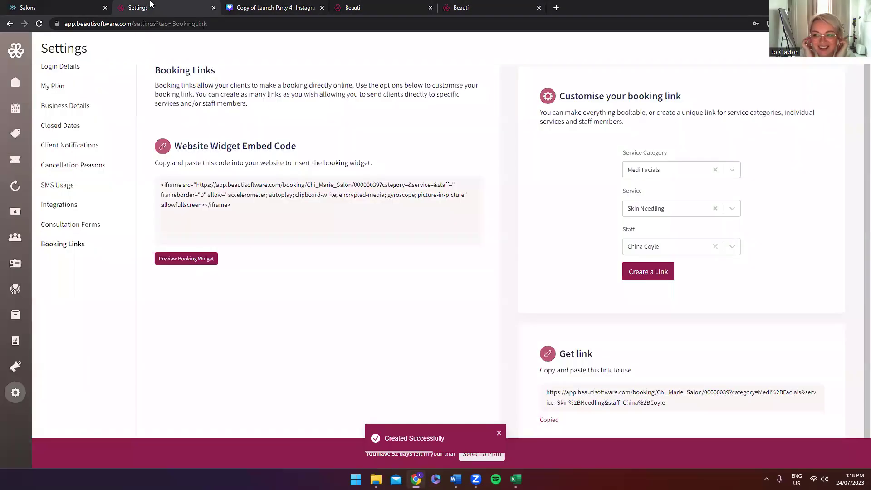
pyautogui.scroll(-1, 631, 199)
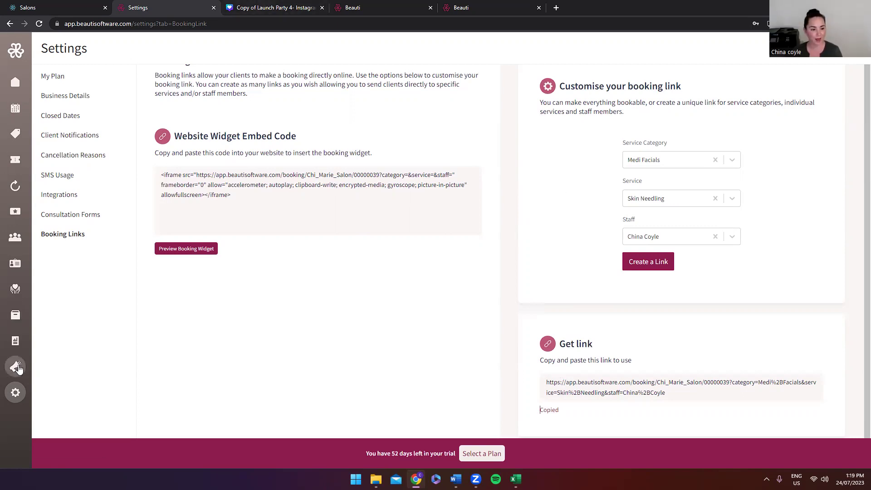
pyautogui.click(15, 299)
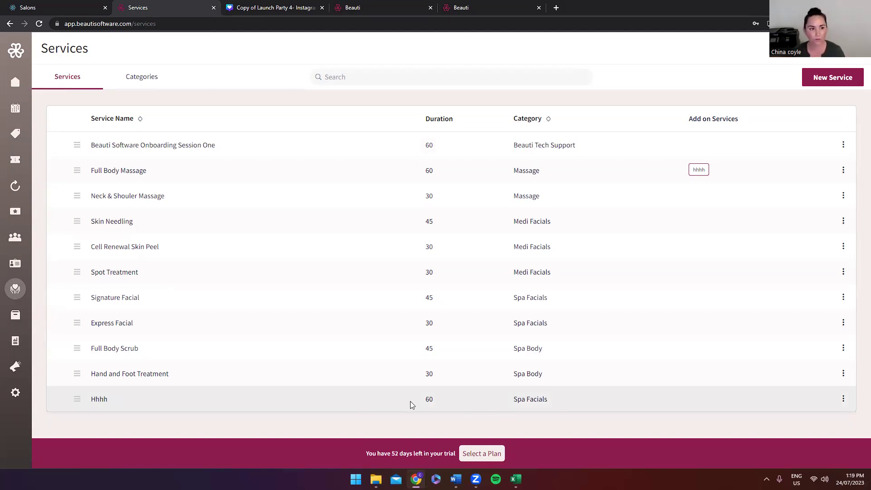
pyautogui.click(15, 108)
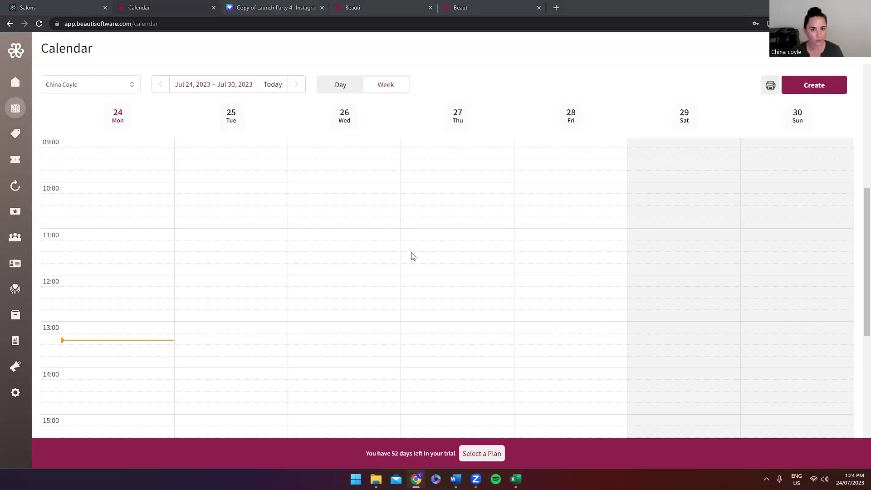
pyautogui.click(556, 8)
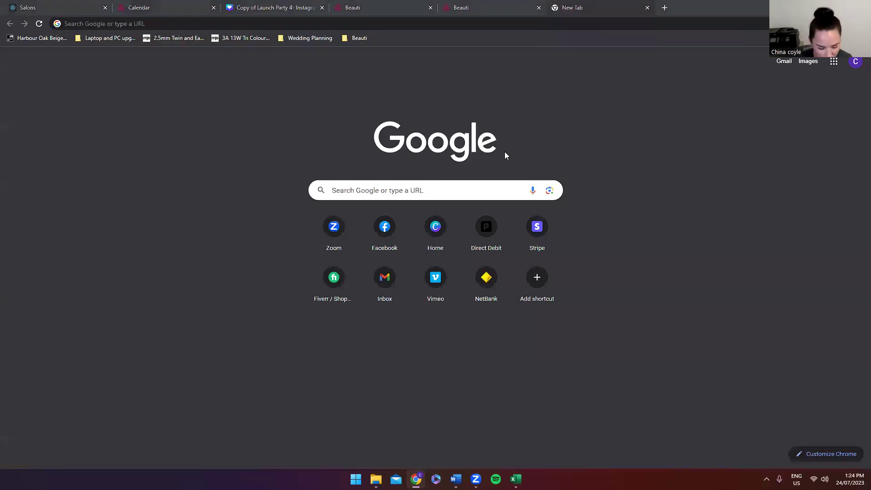
pyautogui.click(421, 23)
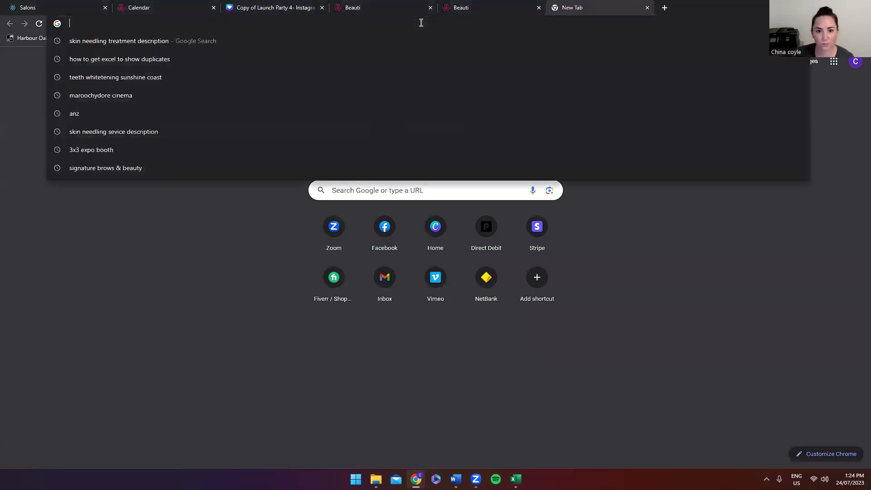
pyautogui.write('www.be')
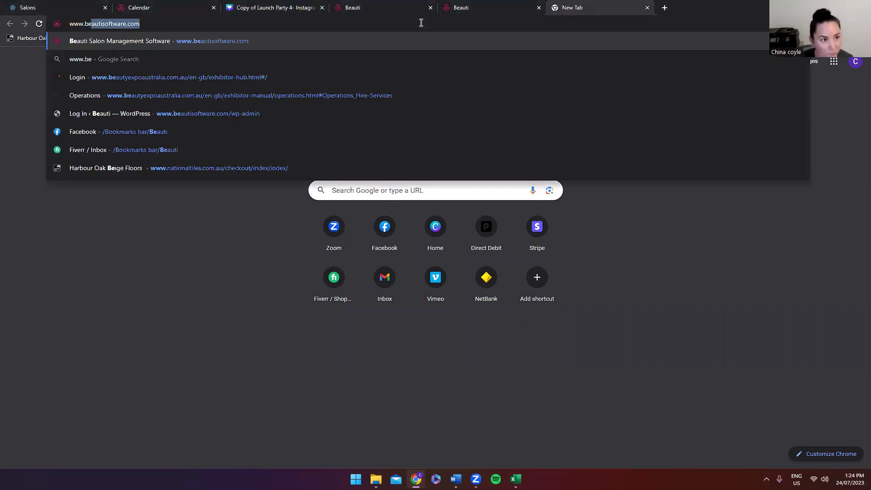
pyautogui.press('Return')
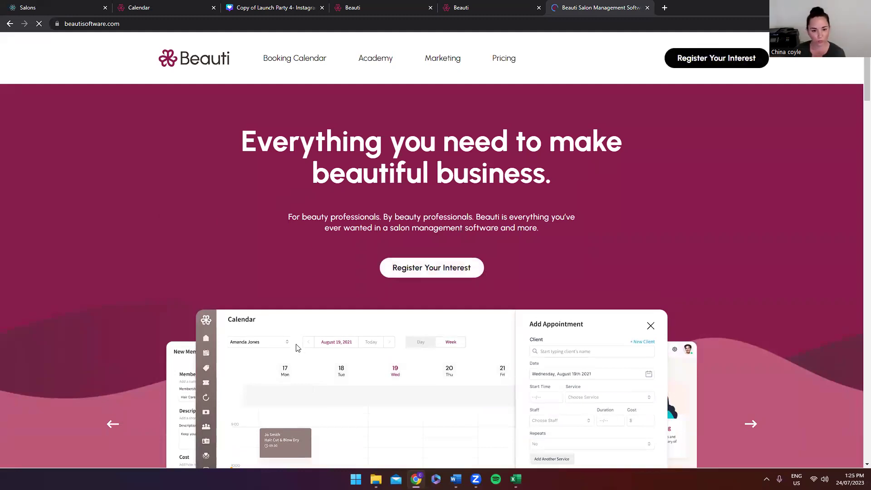
pyautogui.scroll(-4, 693, 278)
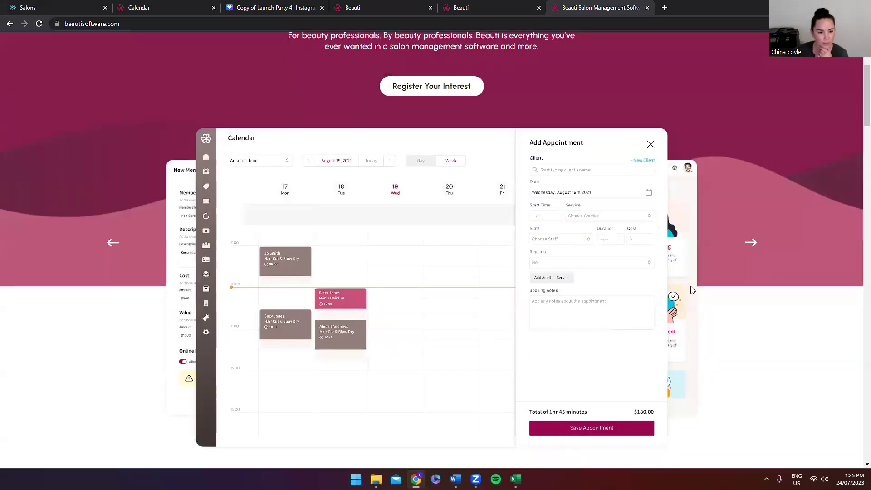
pyautogui.click(751, 243)
pyautogui.click(751, 244)
pyautogui.scroll(4, 608, 249)
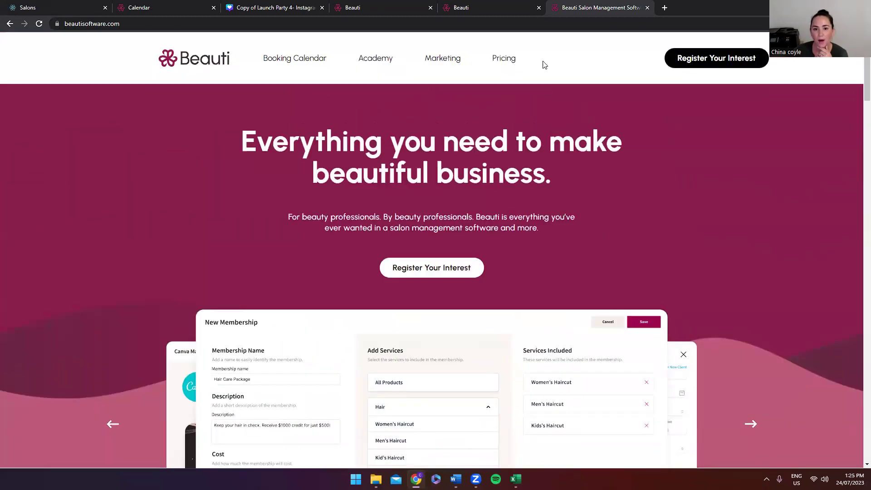
# Open the website's pricing page and compare the key features of The Basics, The Essentials and Accelerate plans.
pyautogui.click(511, 59)
pyautogui.scroll(-5, 717, 185)
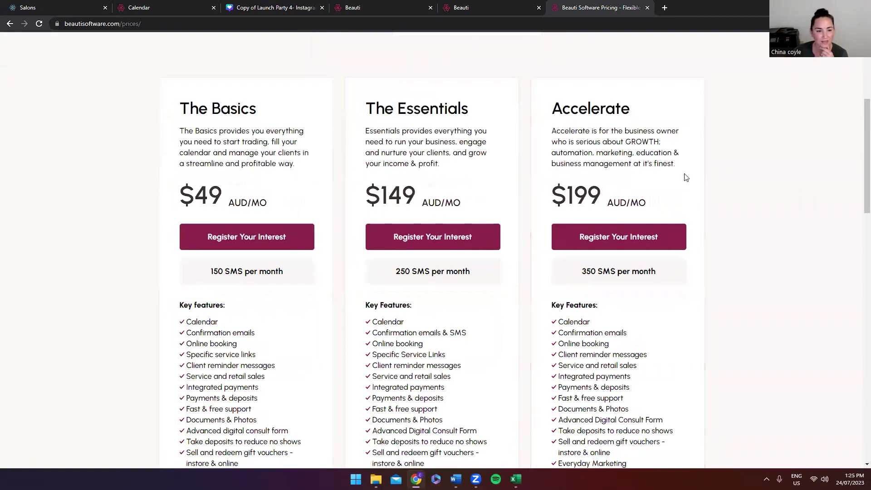
pyautogui.scroll(3, 685, 176)
pyautogui.scroll(-3, 558, 175)
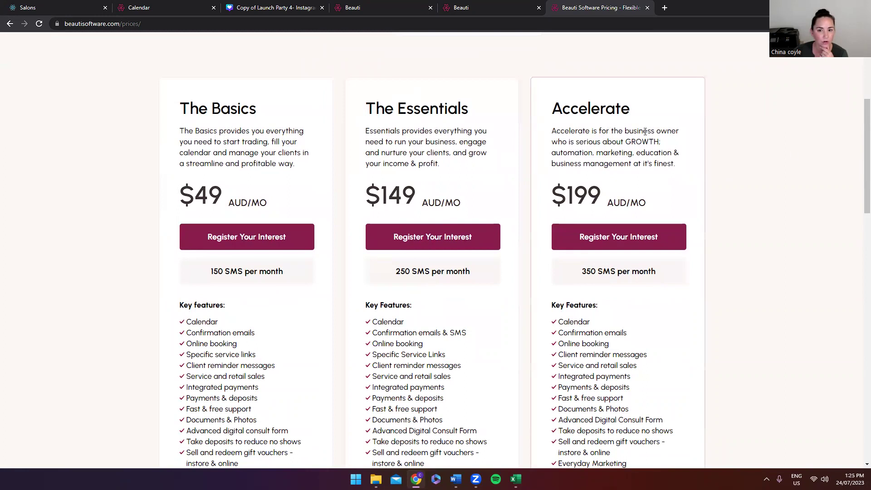
pyautogui.scroll(-1, 793, 156)
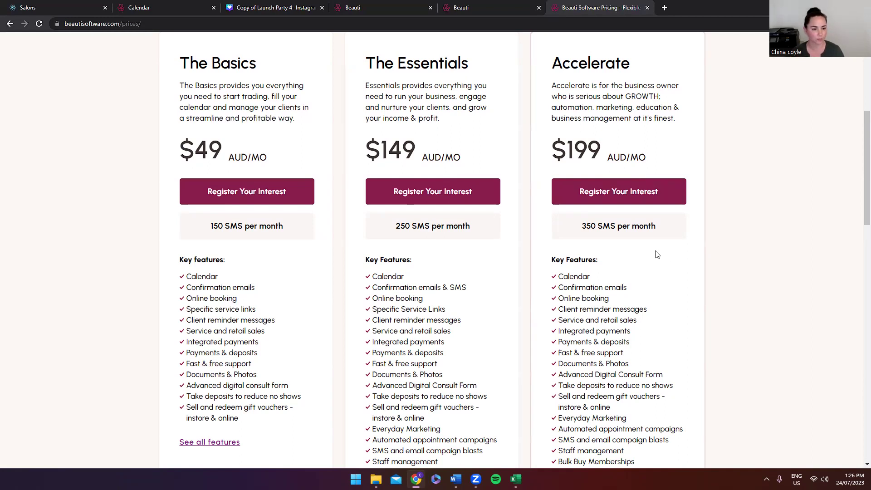
pyautogui.scroll(5, 658, 254)
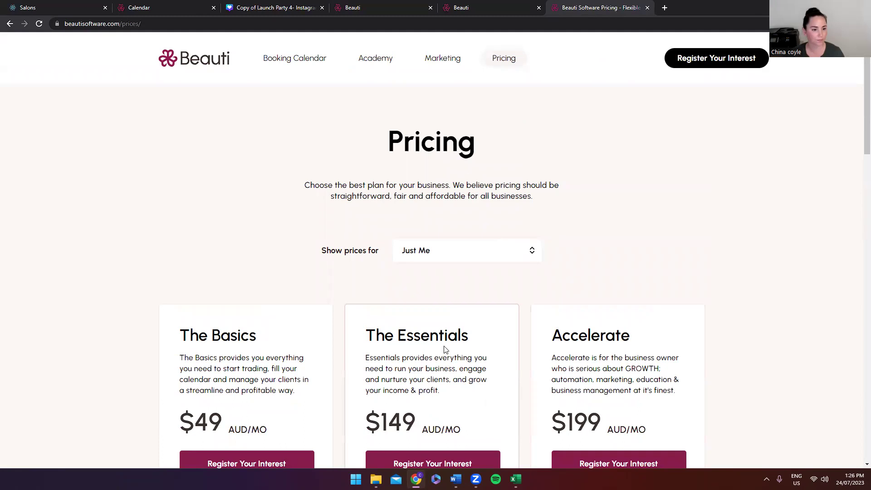
pyautogui.scroll(-8, 306, 313)
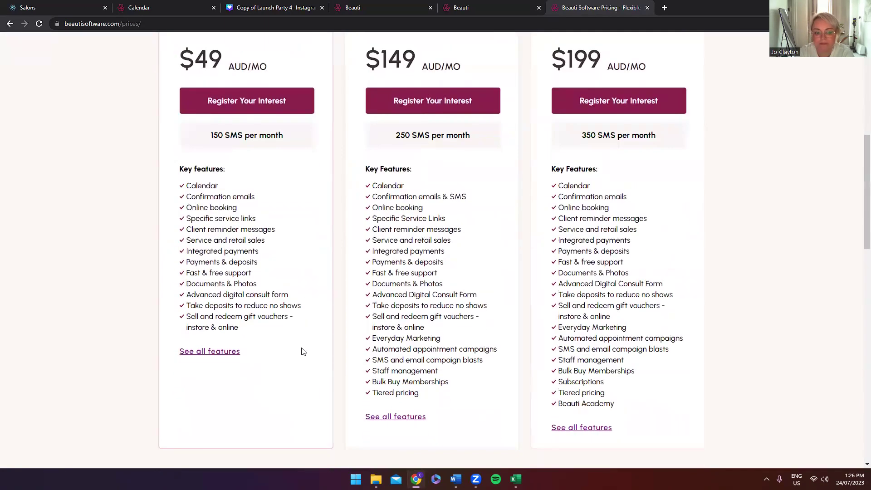
# Open the full feature comparison, examine the Business Management and Marketing sections, and return to the start of the pricing page.
pyautogui.click(226, 348)
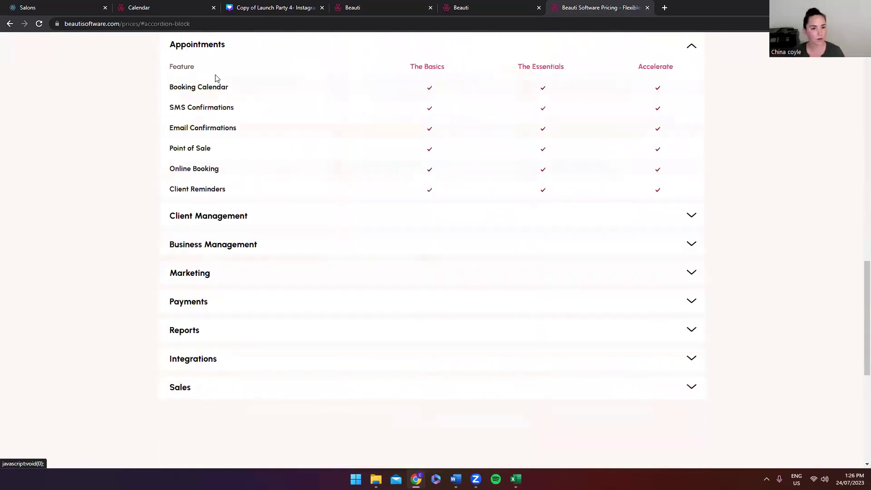
pyautogui.click(217, 248)
pyautogui.click(211, 313)
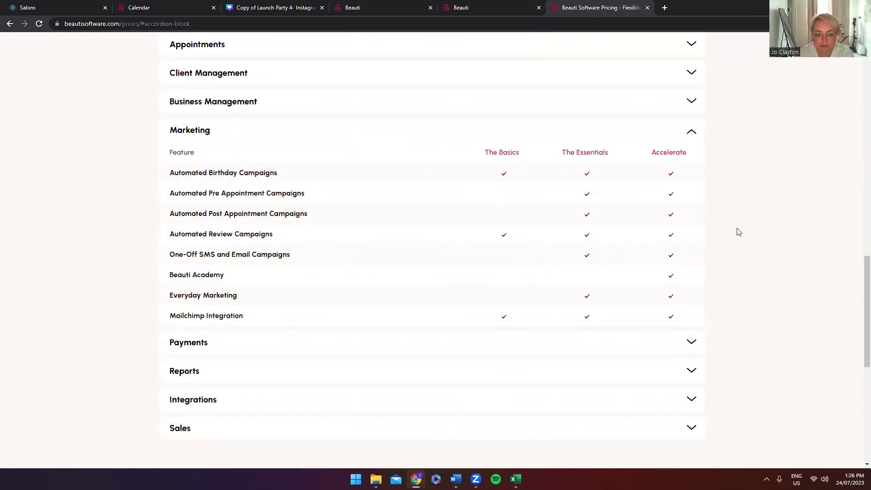
pyautogui.scroll(20, 739, 228)
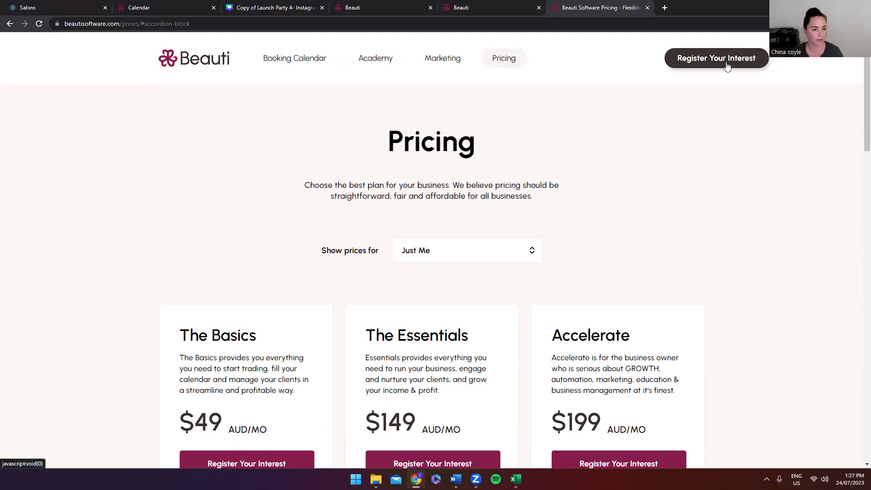
# Check the salon calendar briefly and switch back to the pricing page.
pyautogui.click(179, 9)
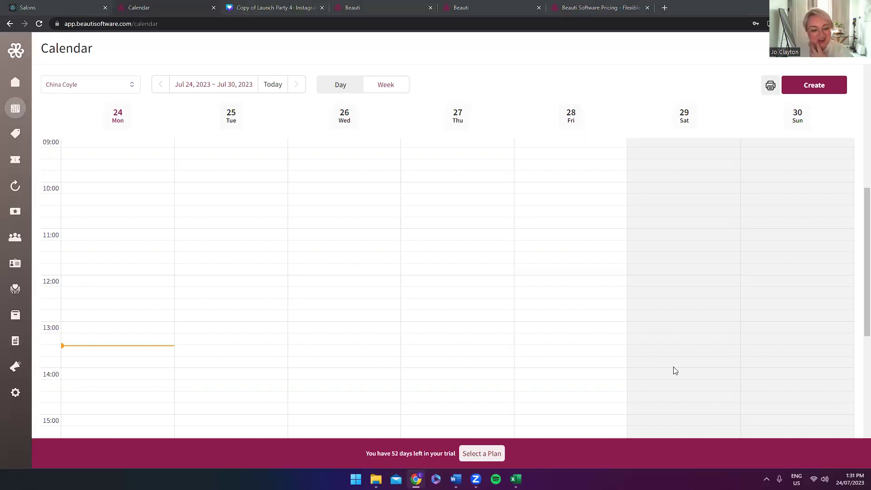
pyautogui.click(571, 4)
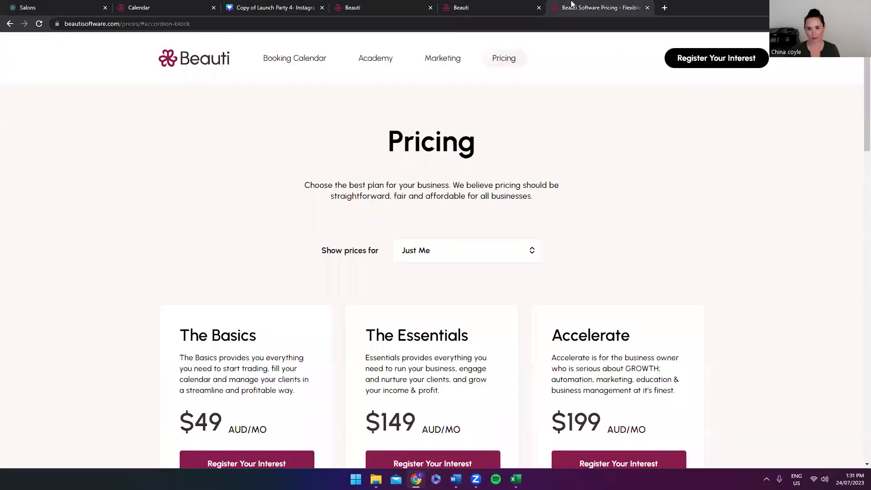